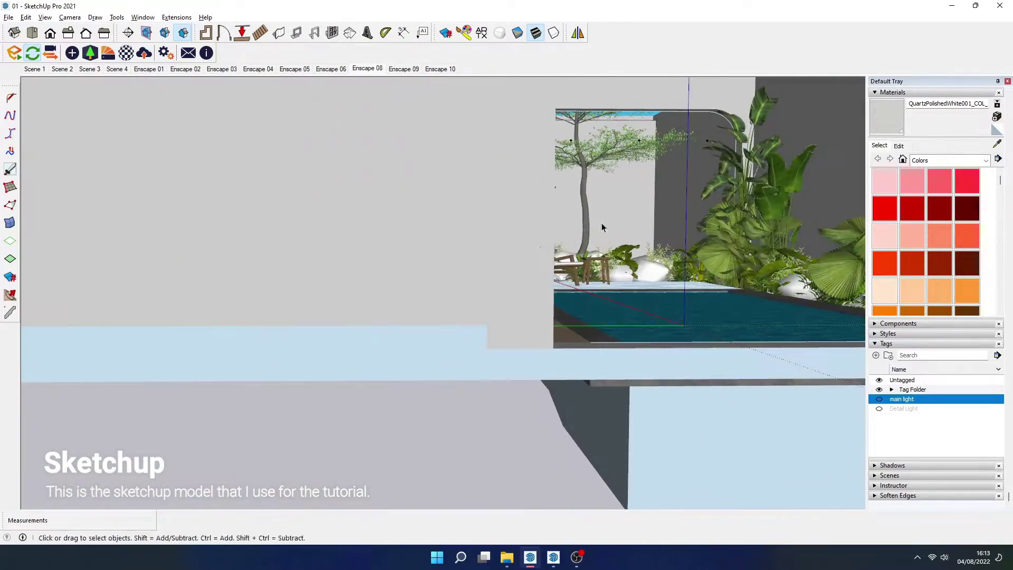
- Orbit the SketchUp view down the pool's length and bring the Enscape render window forward
mouse_move(449, 237)
middle_mouse_down()
mouse_move(448, 291)
mouse_move(457, 270)
middle_mouse_up()
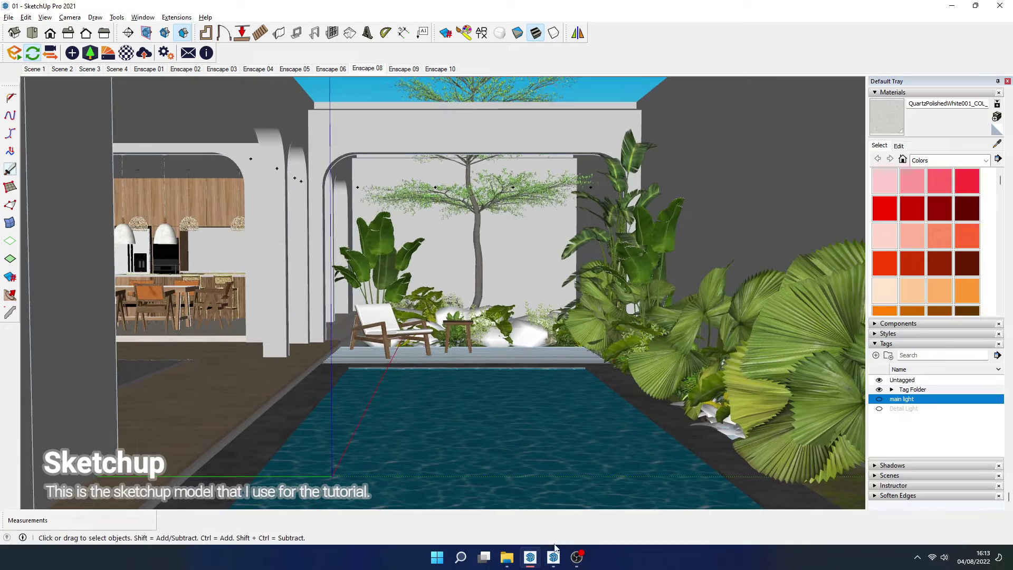
mouse_move(553, 557)
left_click(552, 498)
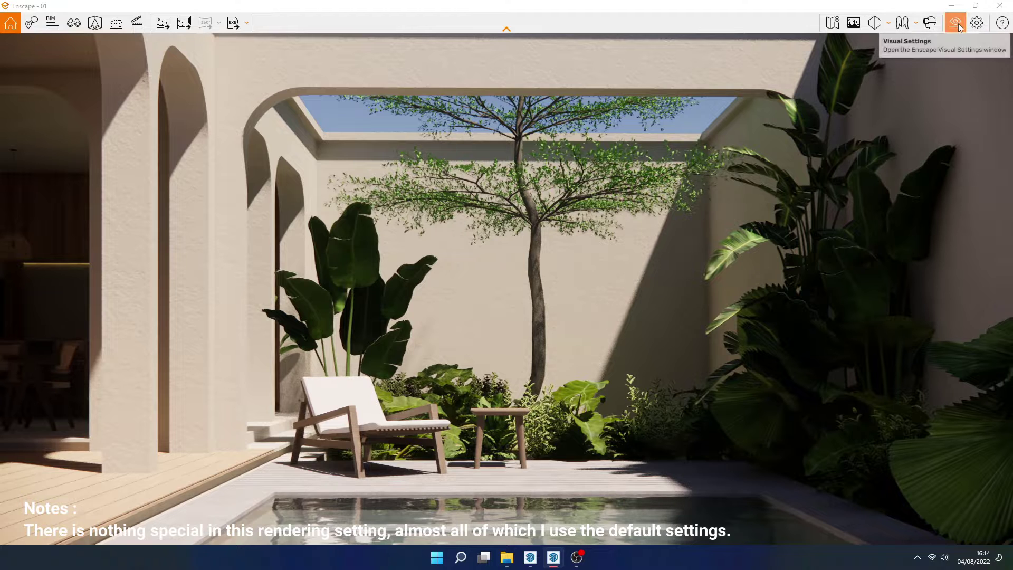
- Review the Image, Atmosphere, Sky and Output visual settings without changes, then close them
left_click(958, 25)
left_click_drag(232, 76, 721, 83)
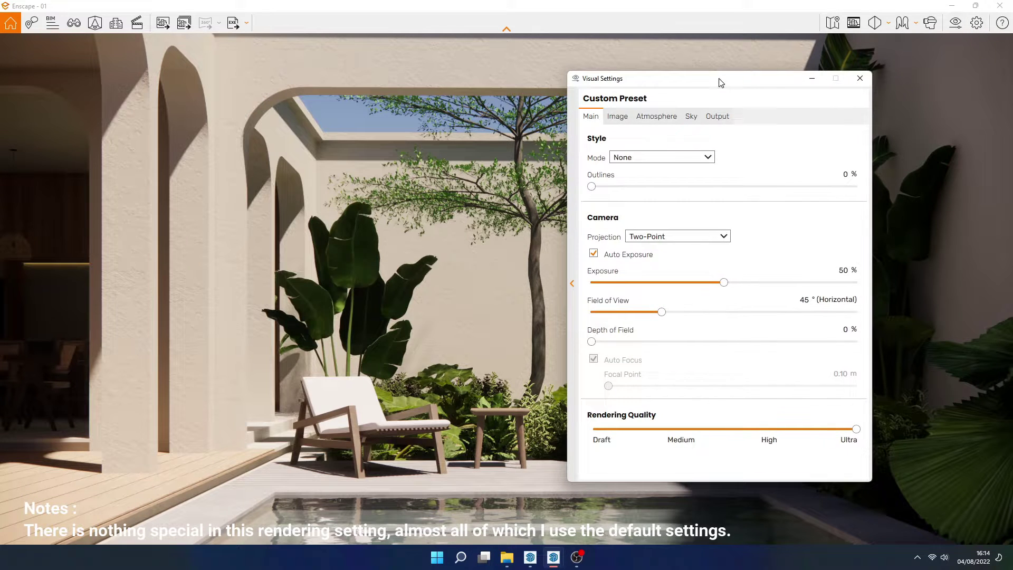
left_click(624, 117)
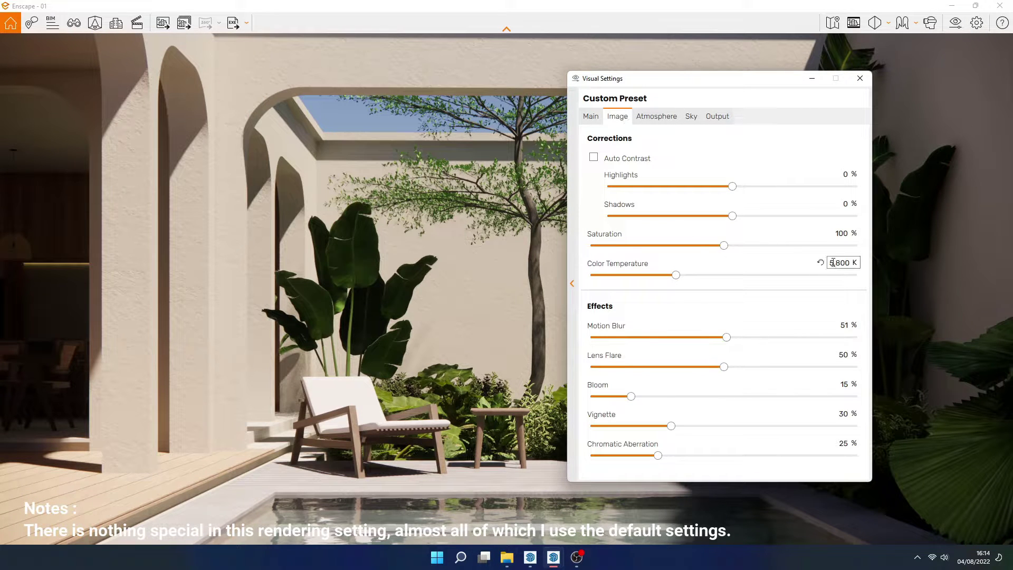
left_click(660, 122)
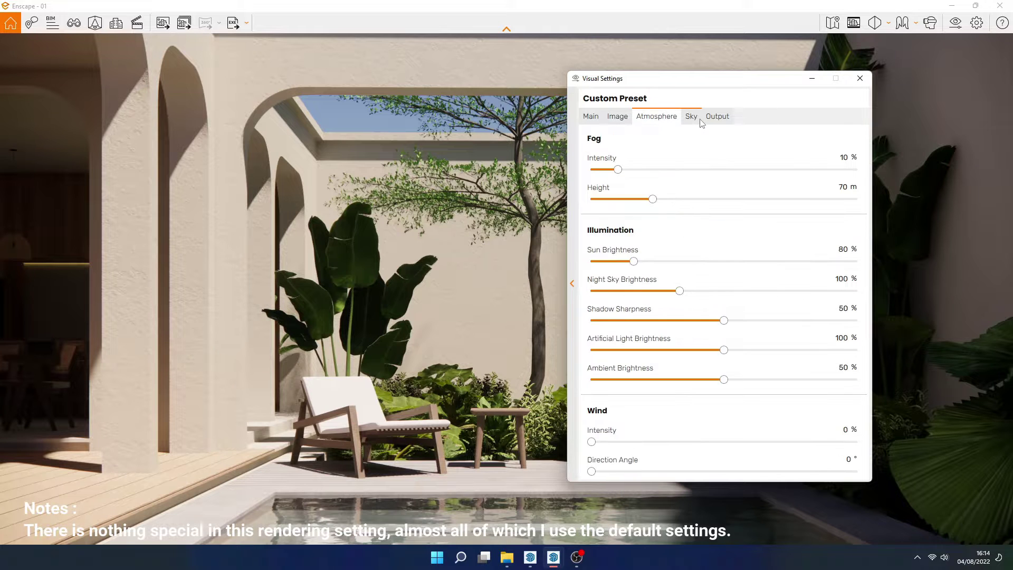
left_click(700, 122)
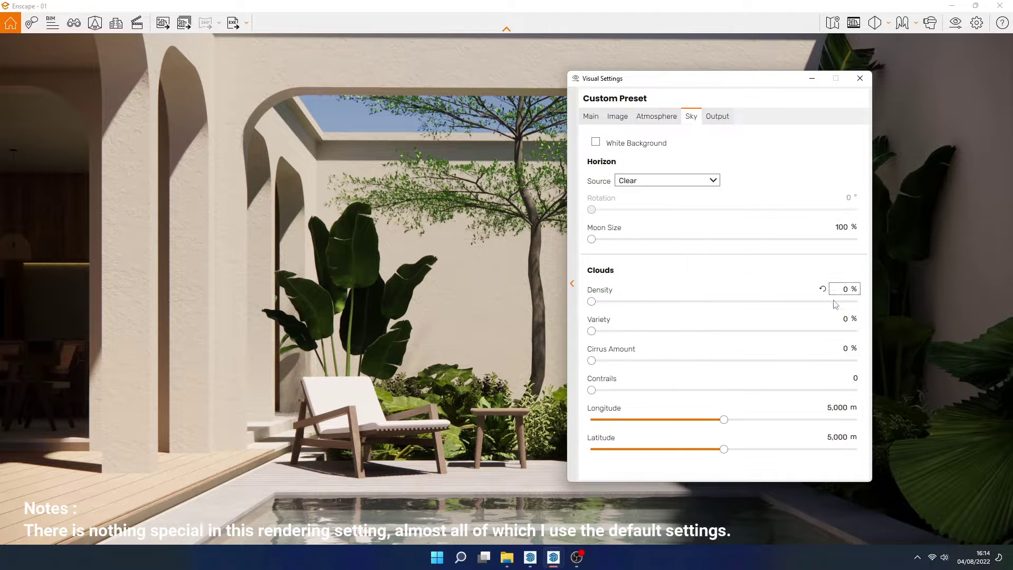
left_click(720, 122)
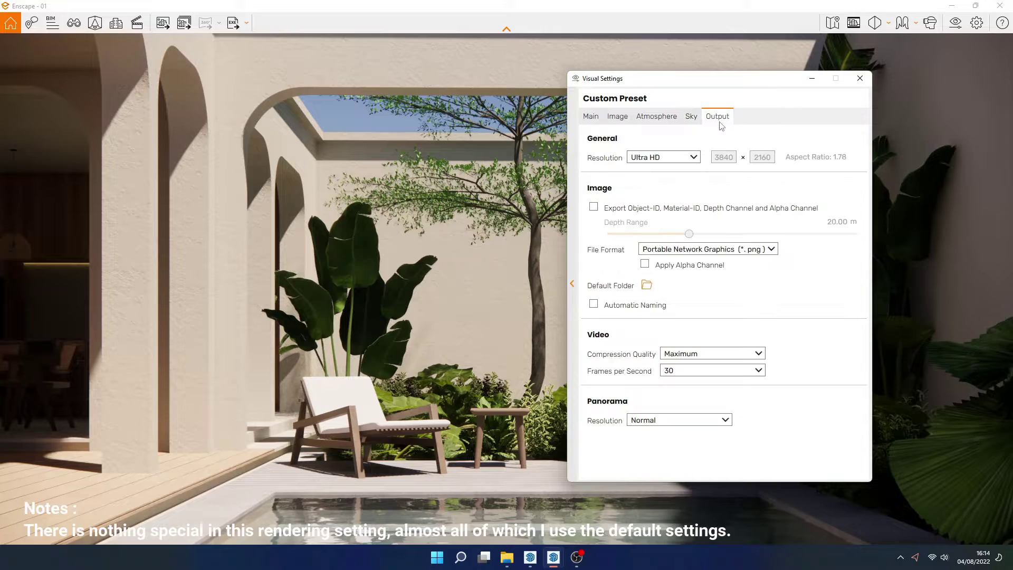
left_click(860, 79)
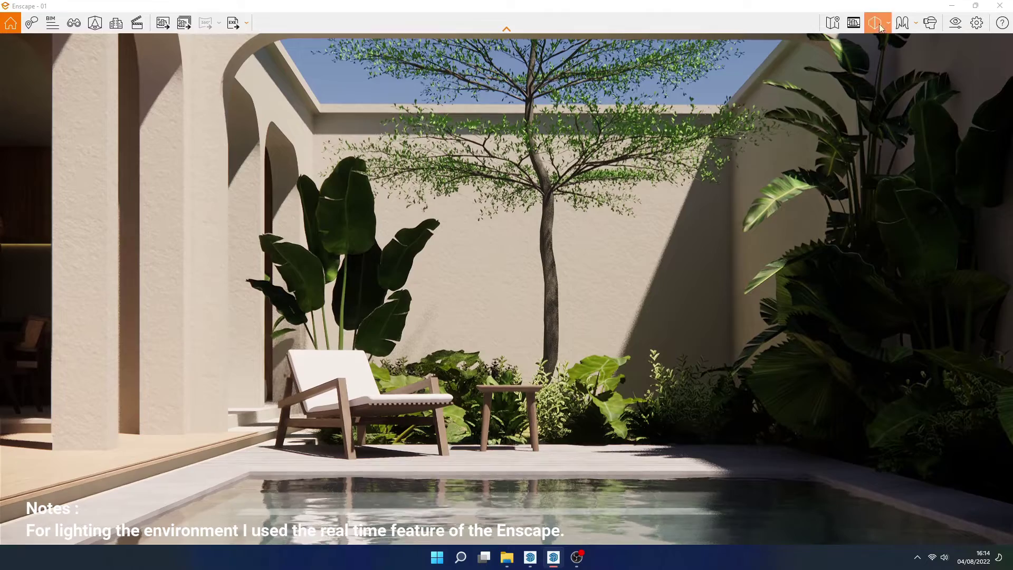
- Switch the Enscape camera projection to Two-Point
left_click(880, 28)
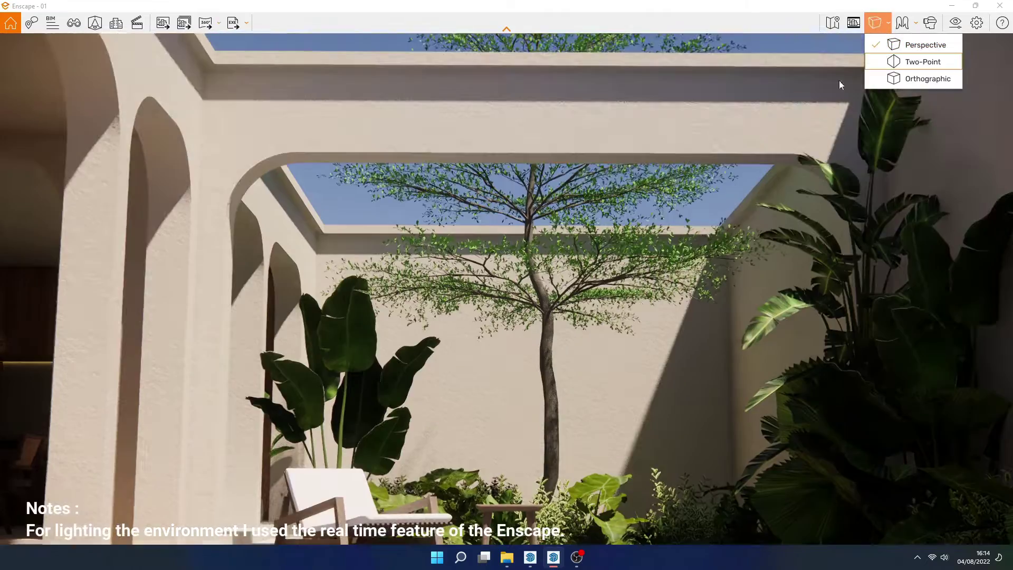
left_click(908, 41)
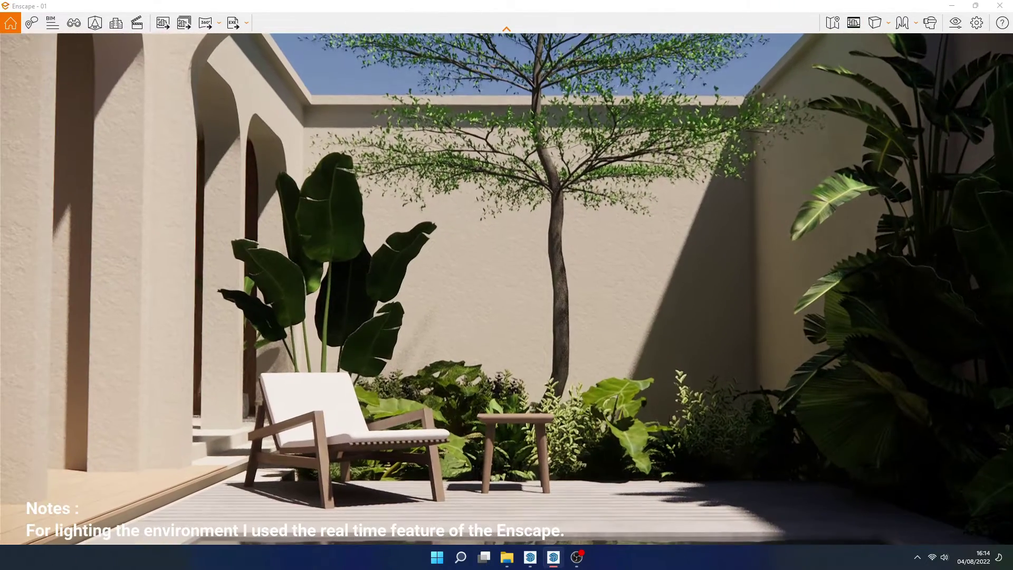
left_click(874, 22)
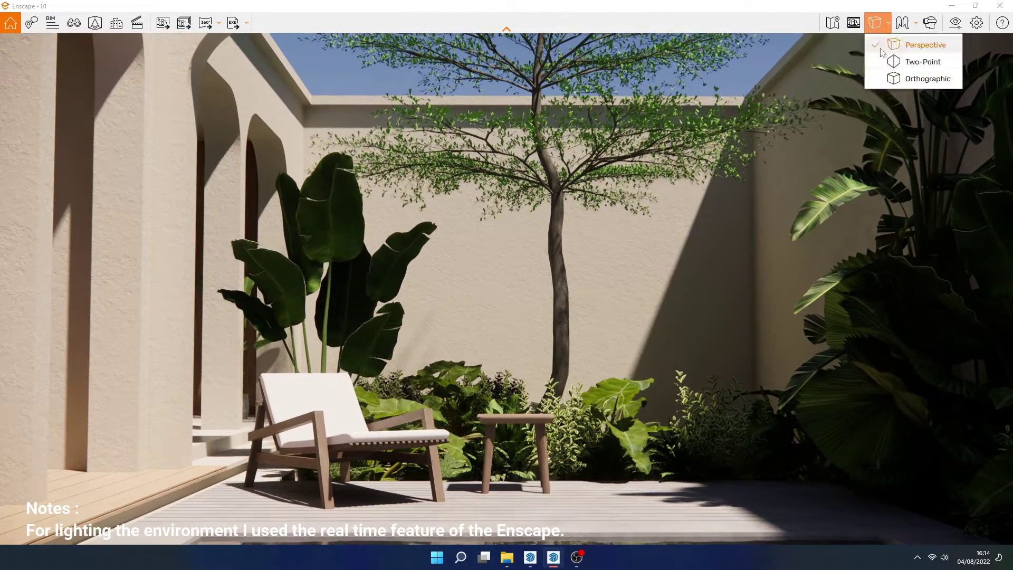
left_click(916, 58)
left_click(879, 28)
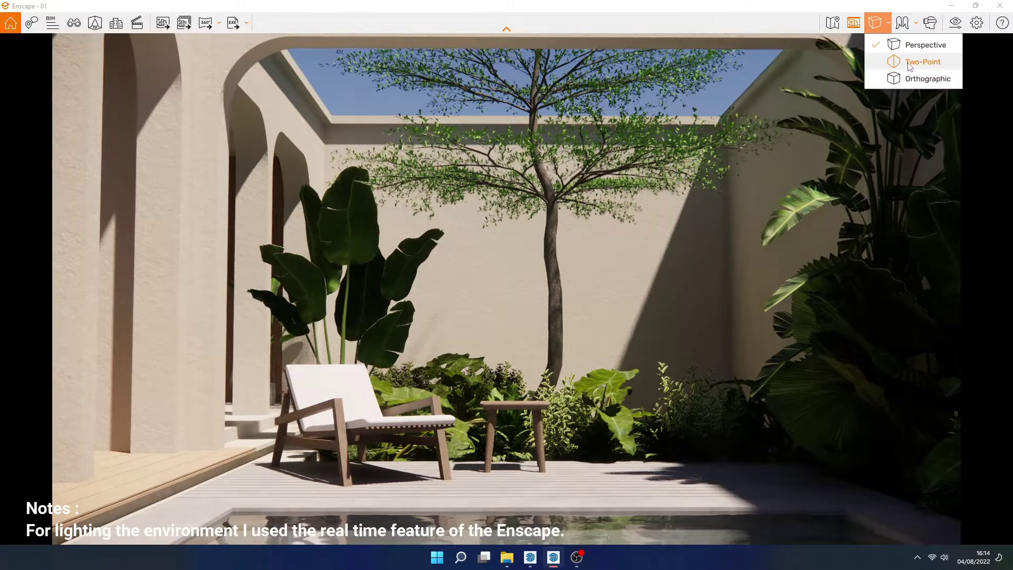
left_click(913, 46)
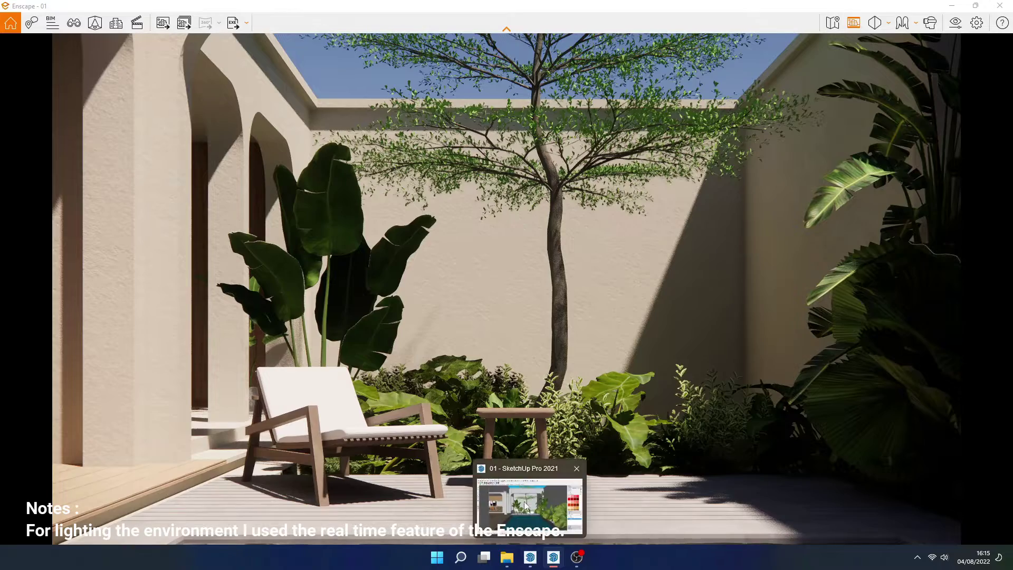
- Widen the SketchUp window, collapse the side tray and orbit to an outside view of the house
left_click(530, 557)
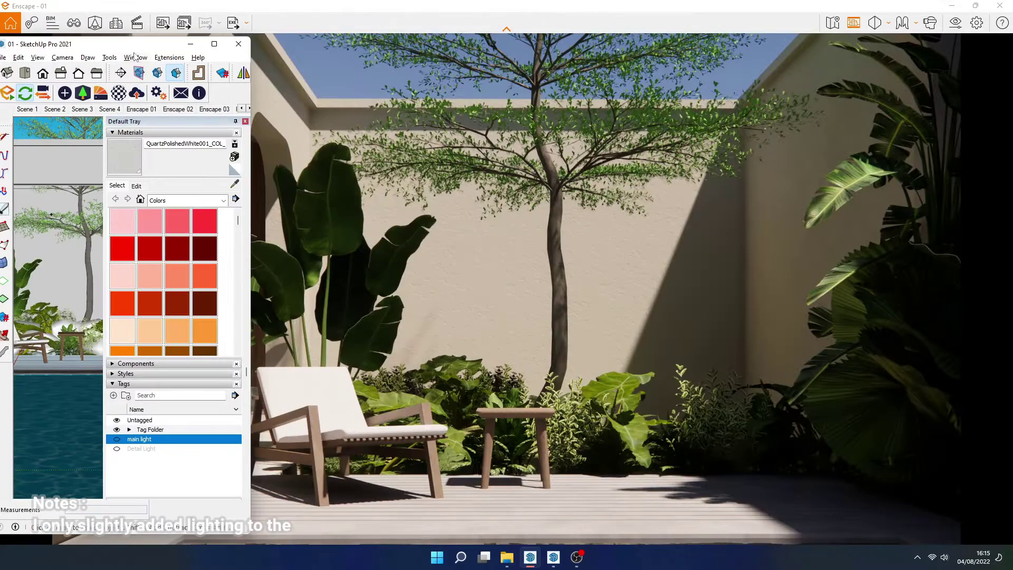
left_click_drag(261, 247, 402, 247)
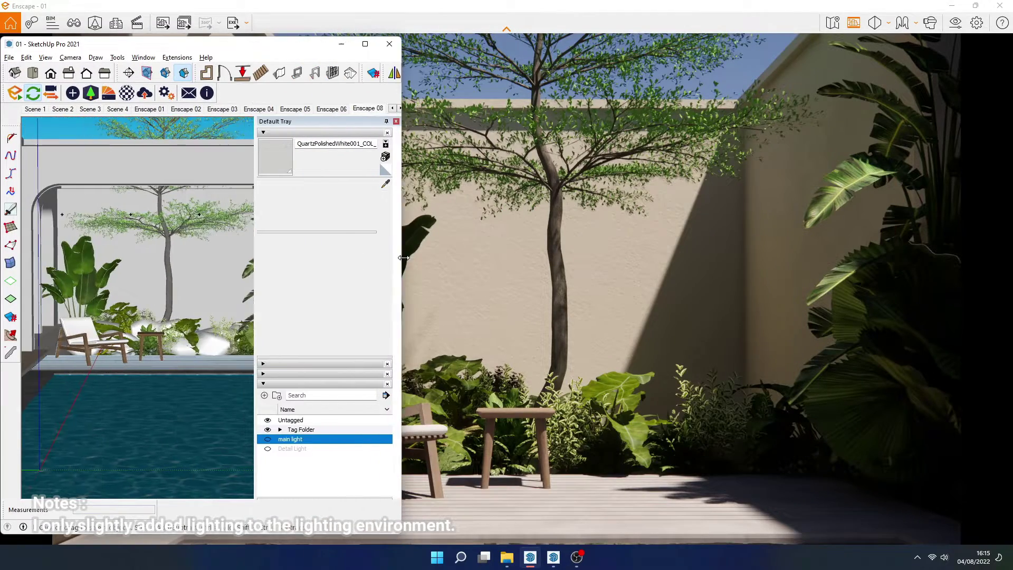
left_click(386, 121)
scroll(239, 251, "down", 5)
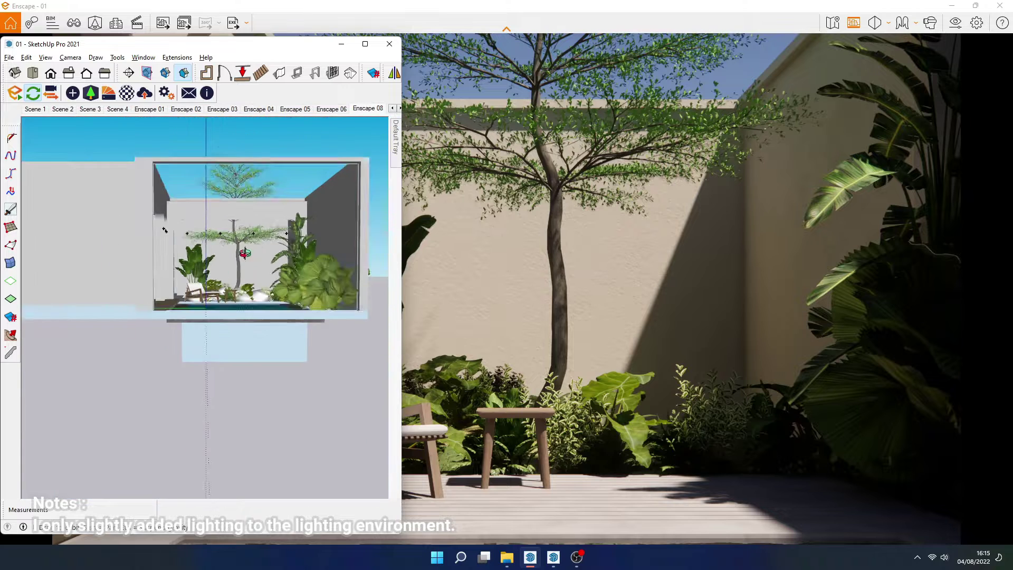
middle_click_drag(239, 251, 408, 153)
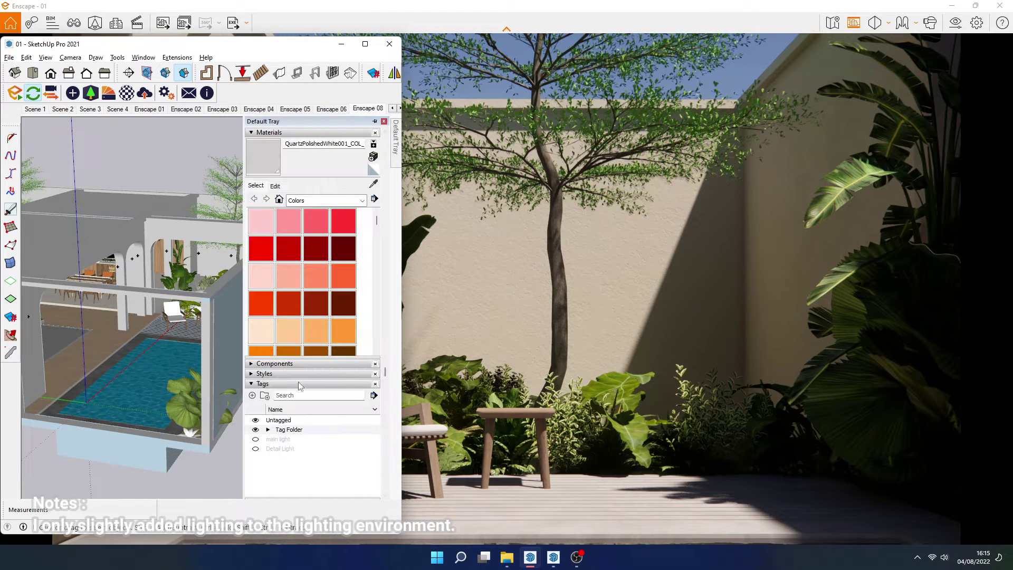
- Make the Detail Light and main light tags visible in the Tags panel
left_click(281, 133)
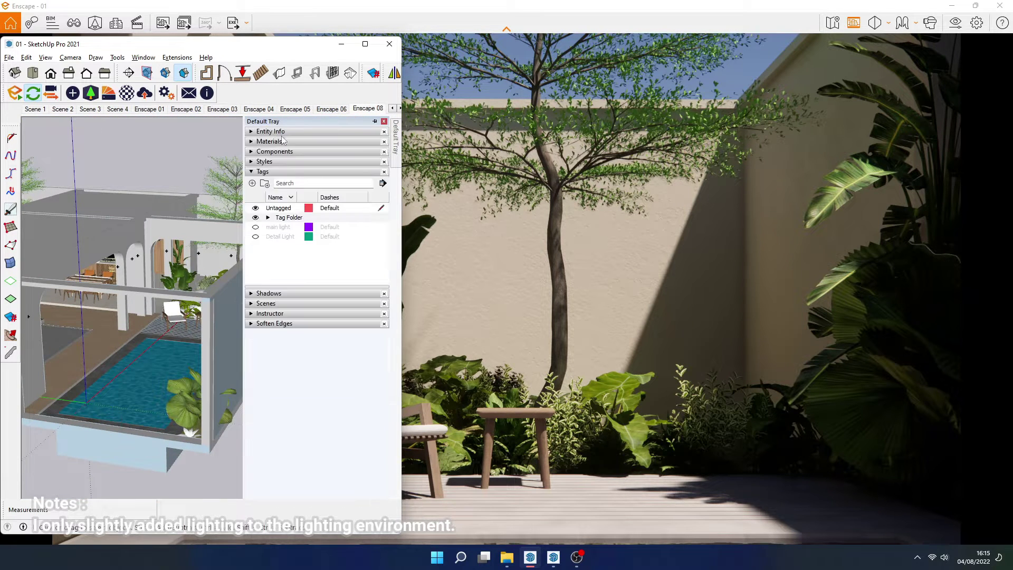
left_click(255, 237)
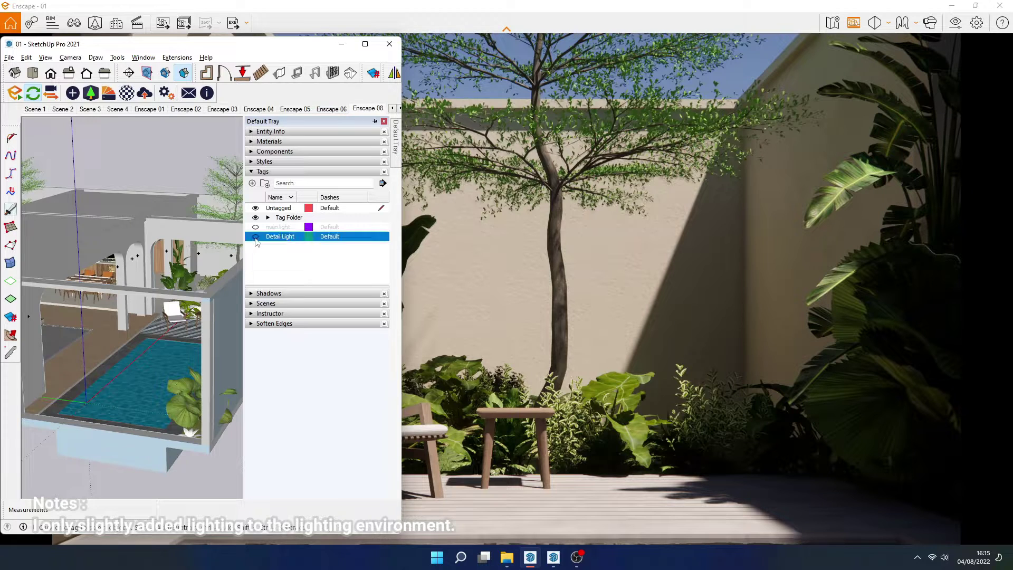
middle_click_drag(158, 253, 91, 266)
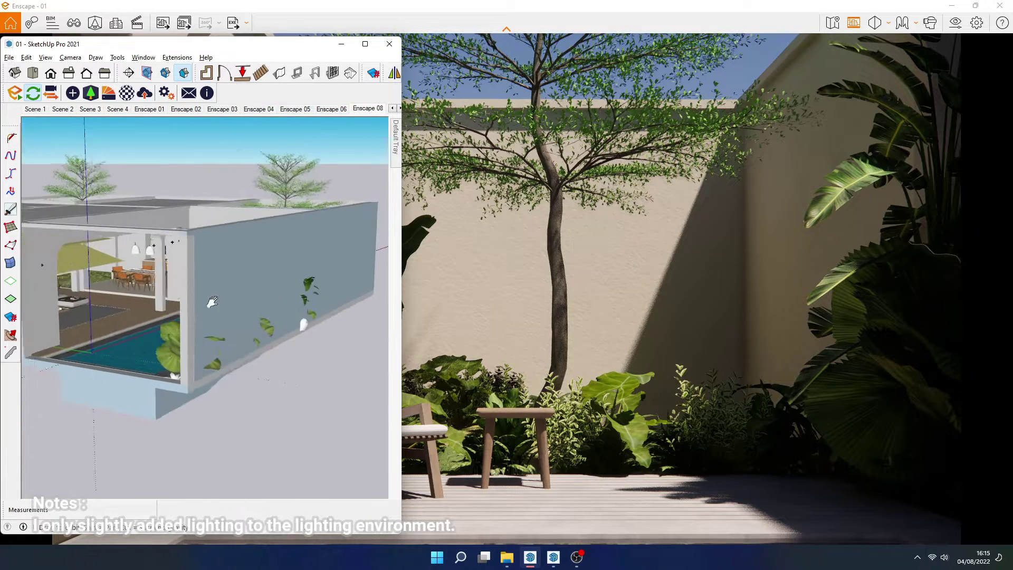
scroll(91, 265, "up", 3)
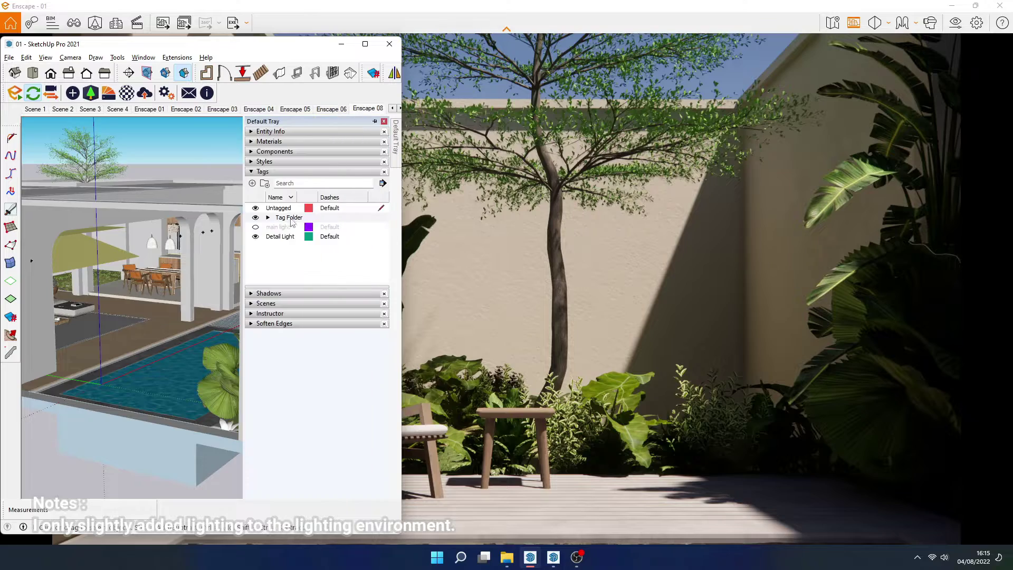
left_click(256, 226)
- Orbit the SketchUp model to a new angle and return to the Enscape render
mouse_move(153, 256)
middle_mouse_down()
mouse_move(183, 300)
mouse_move(204, 235)
mouse_move(280, 257)
mouse_move(287, 248)
middle_mouse_up()
scroll(183, 300, "down", 5)
scroll(183, 299, "down", 3)
scroll(281, 257, "up", 3)
scroll(280, 256, "up", 2)
left_click(465, 4)
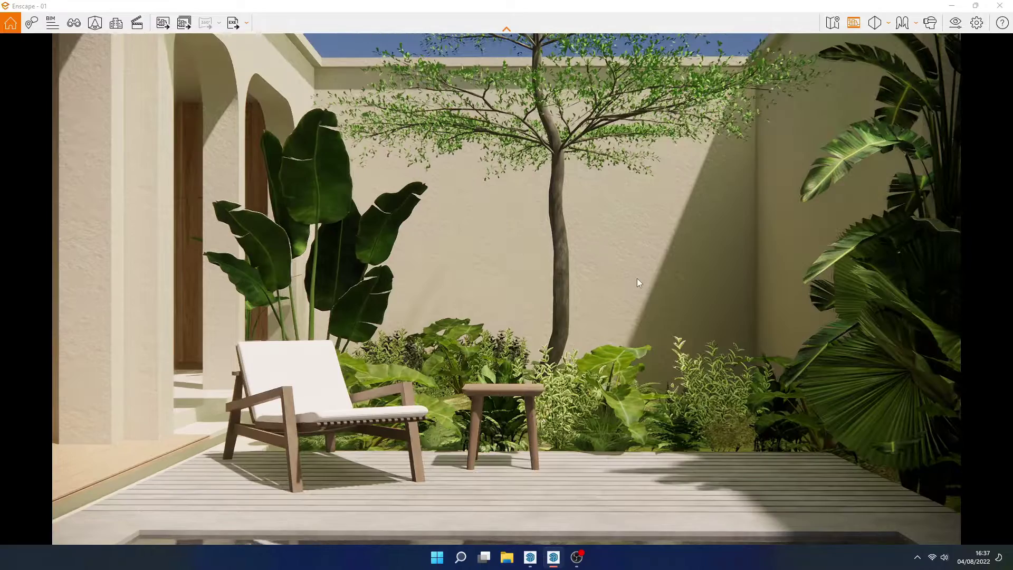
- In the Video Editor, pull the camera back across the courtyard and add a keyframe
left_click(137, 21)
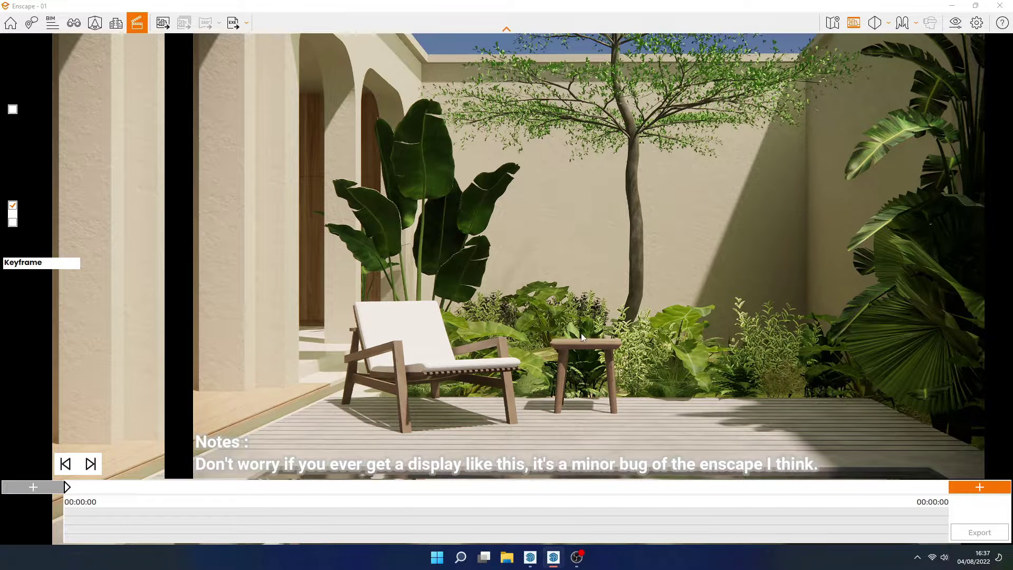
key("s")
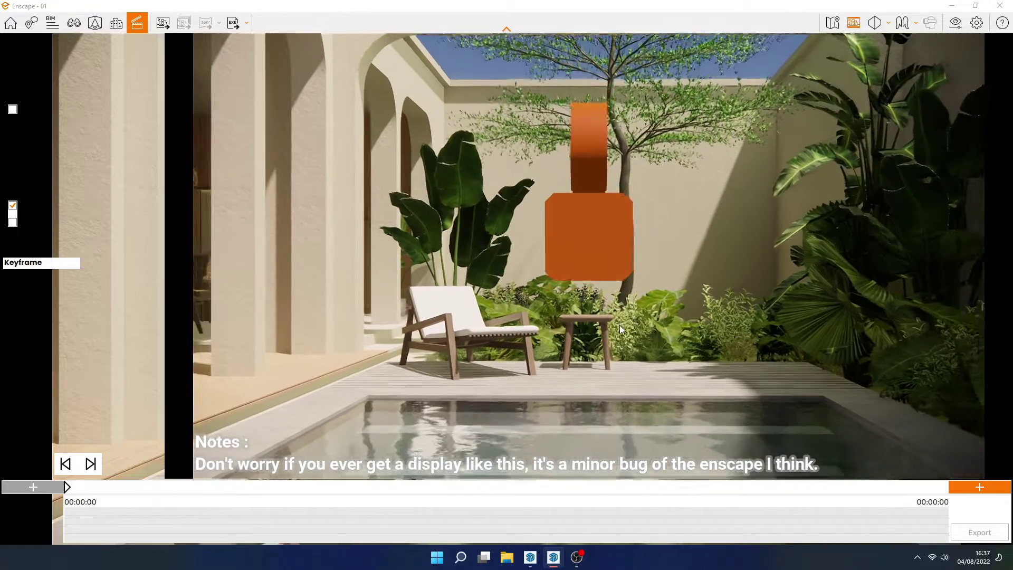
key("s")
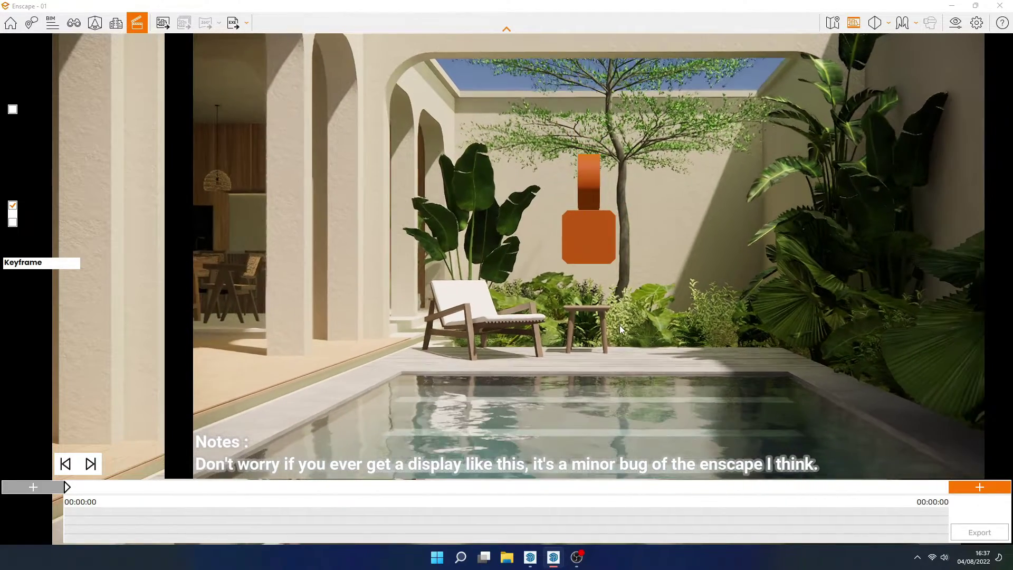
key("s")
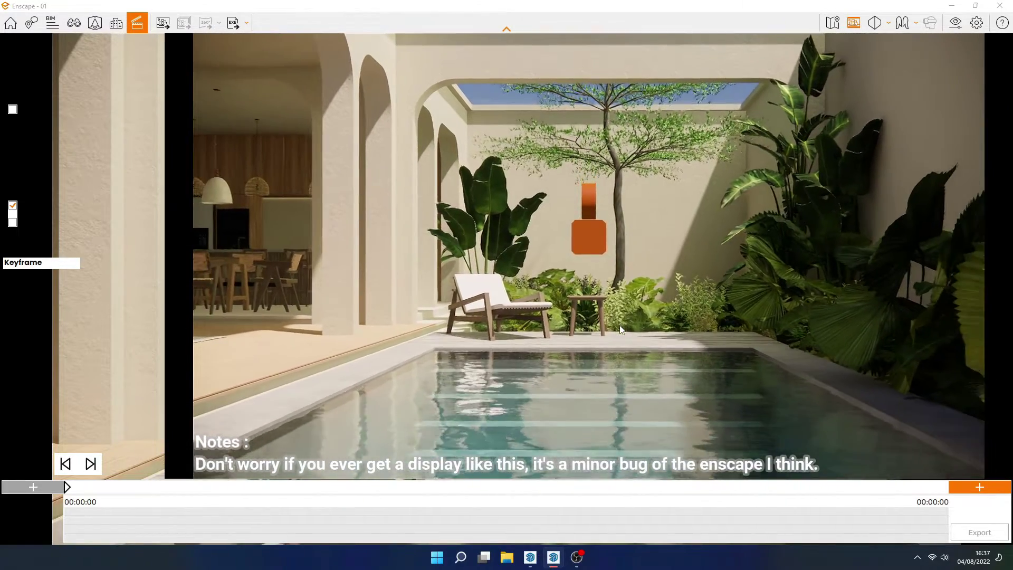
key("s")
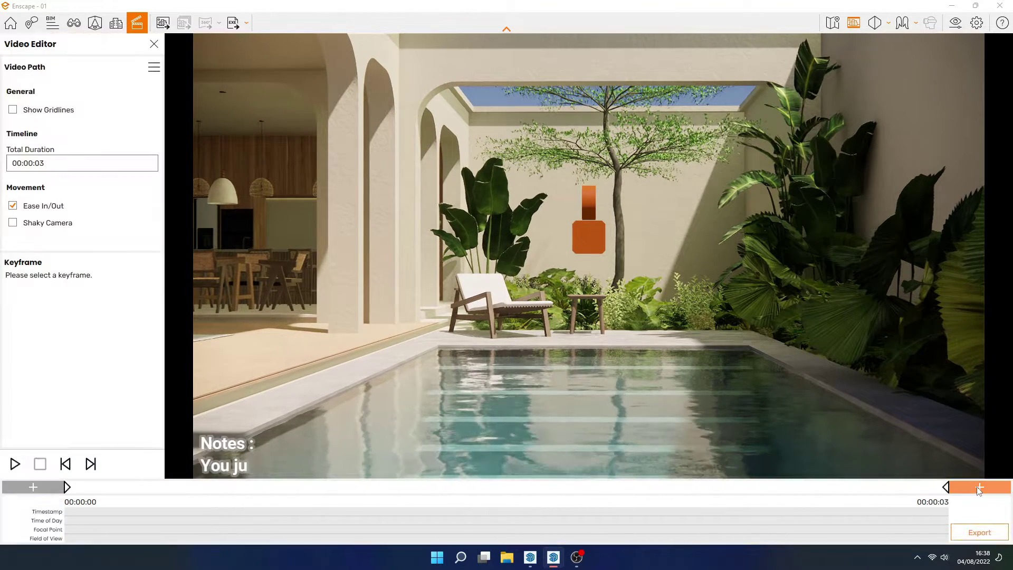
left_click(67, 486)
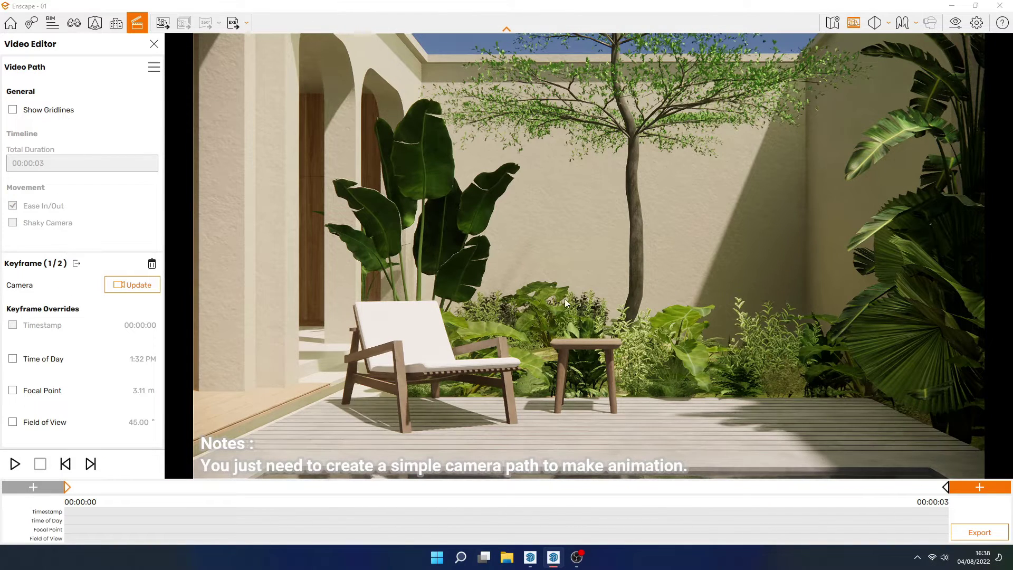
- Deselect the keyframe and check the path's Total Duration, leaving it at 3 seconds
left_click(349, 250)
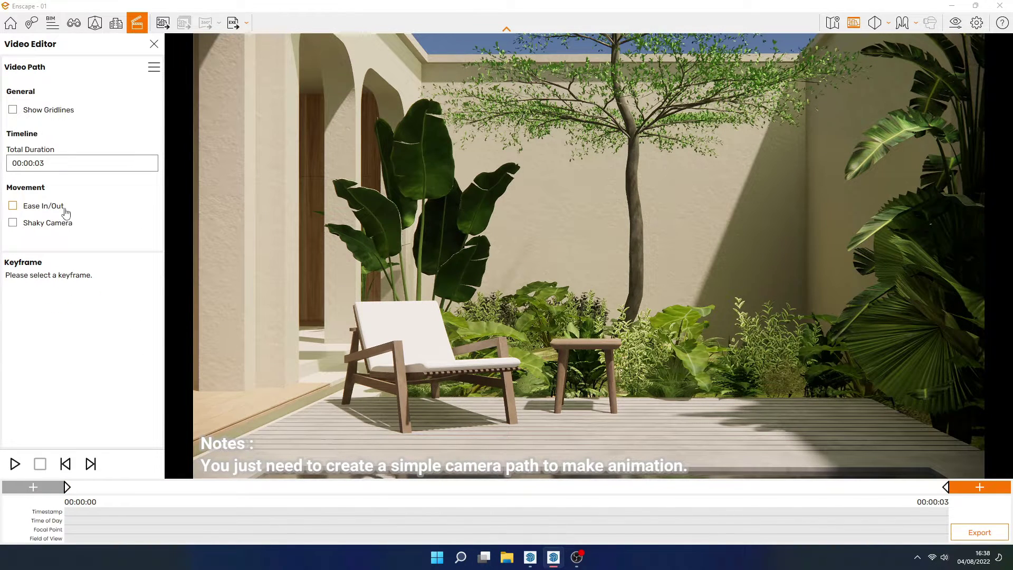
left_click(46, 165)
left_click(322, 253)
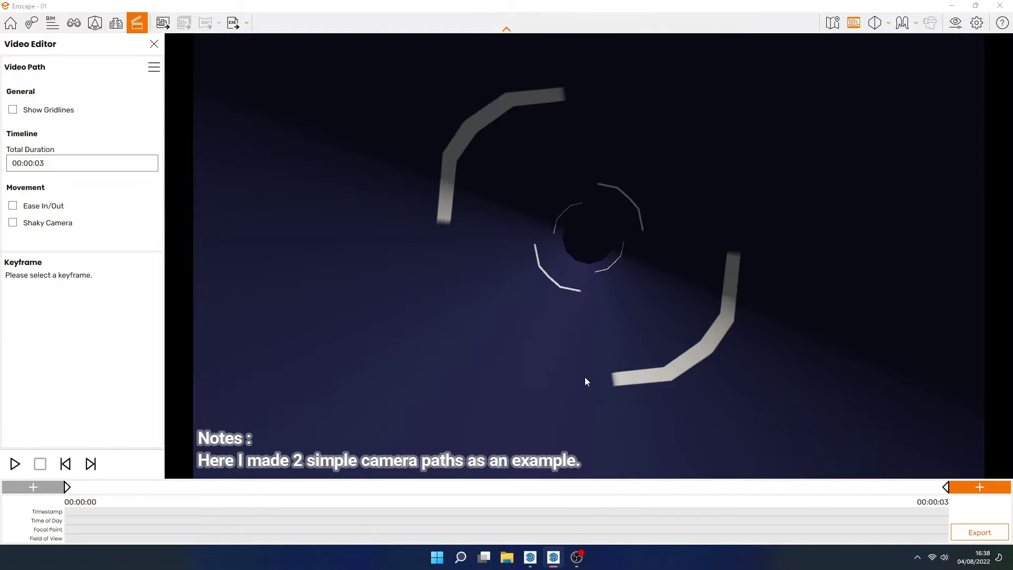
- Raise the camera path's Total Duration from 3 to 24 seconds, then reselect the first keyframe
left_click(67, 487)
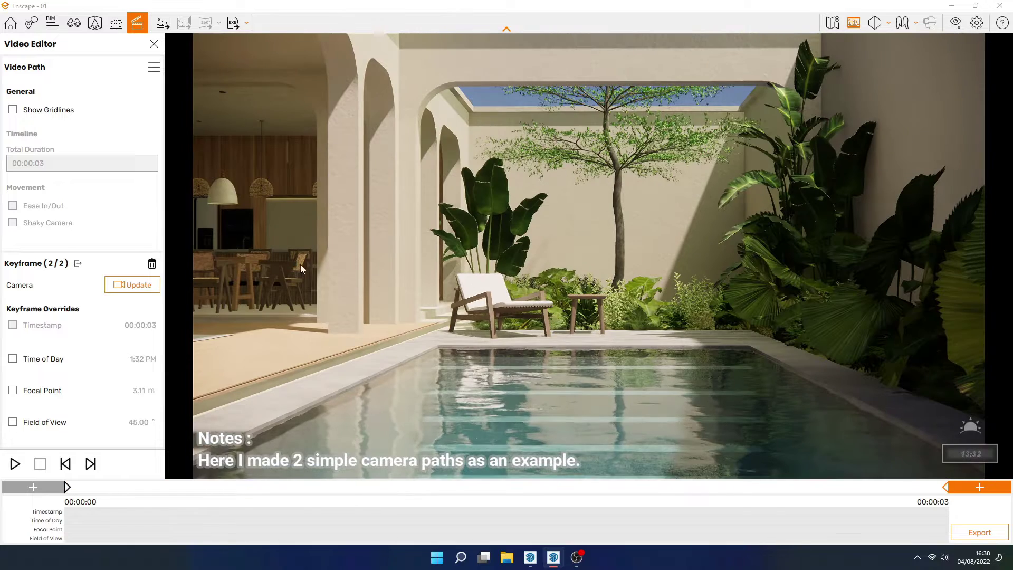
key("Escape")
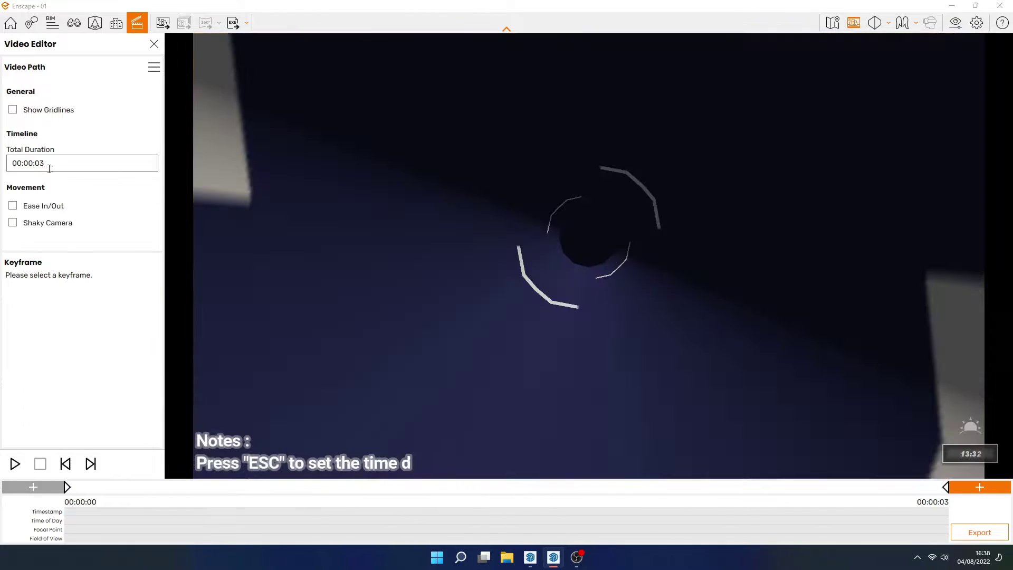
left_click(49, 163)
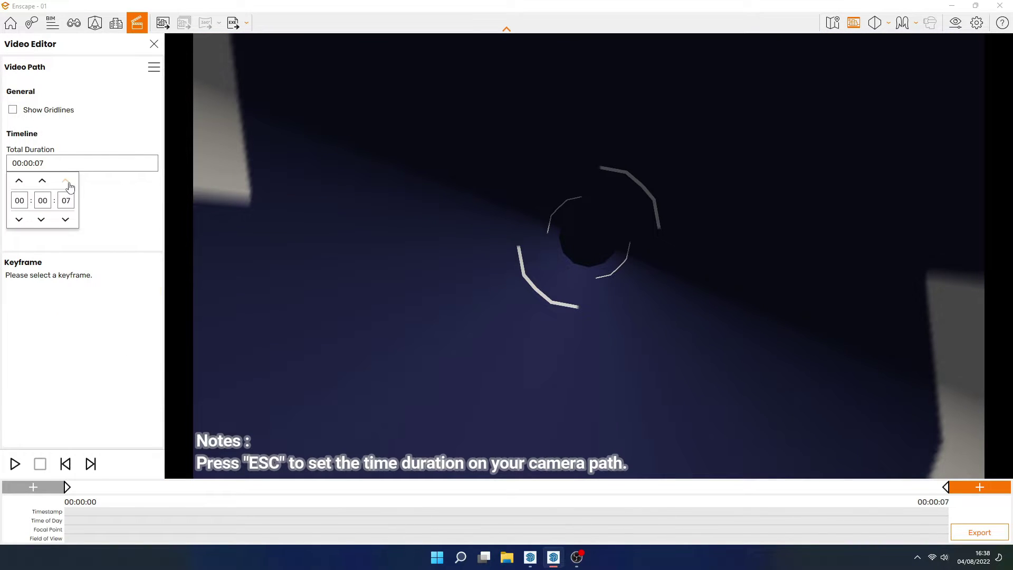
key("Escape")
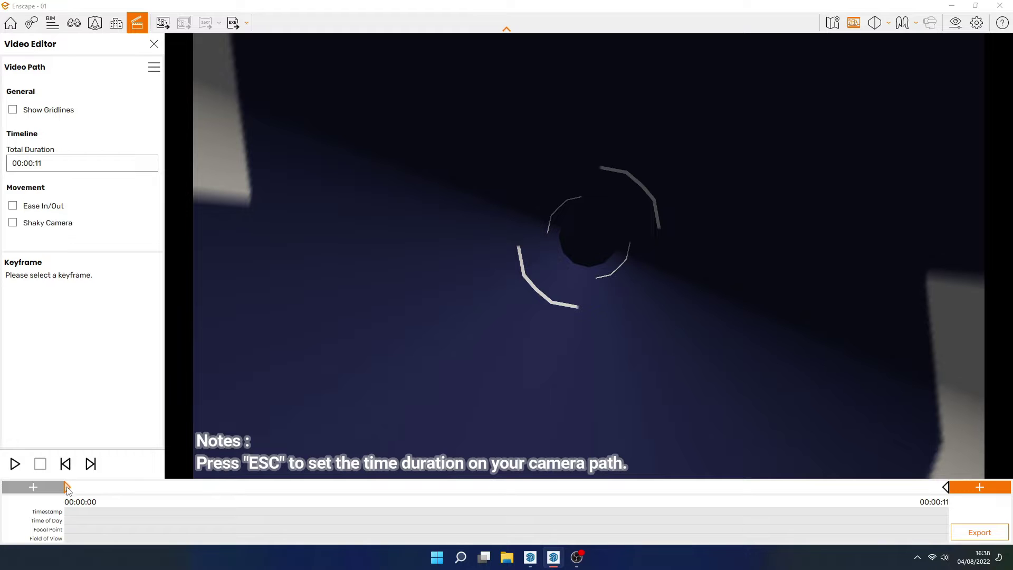
left_click(67, 487)
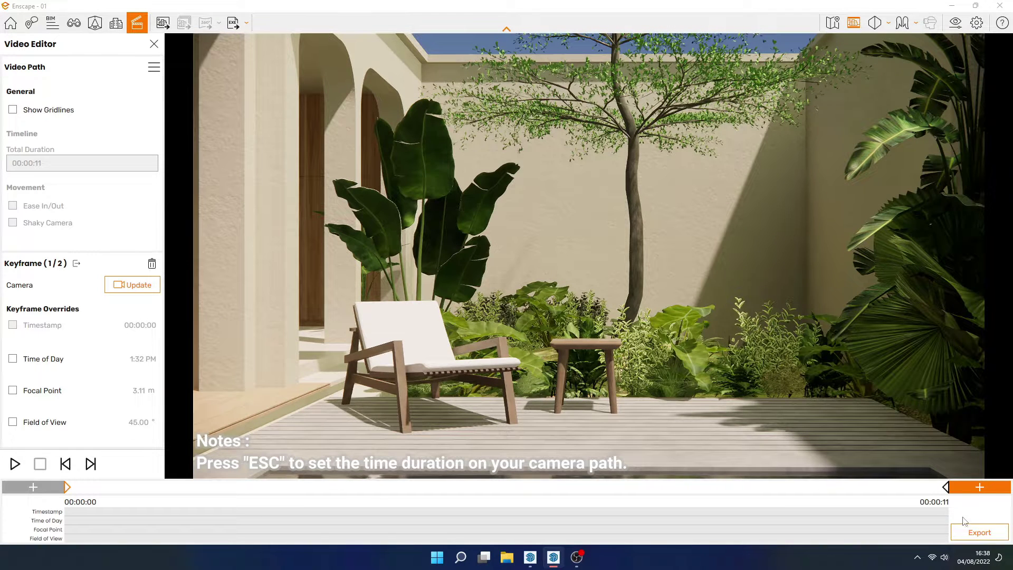
key("Escape")
left_click(84, 167)
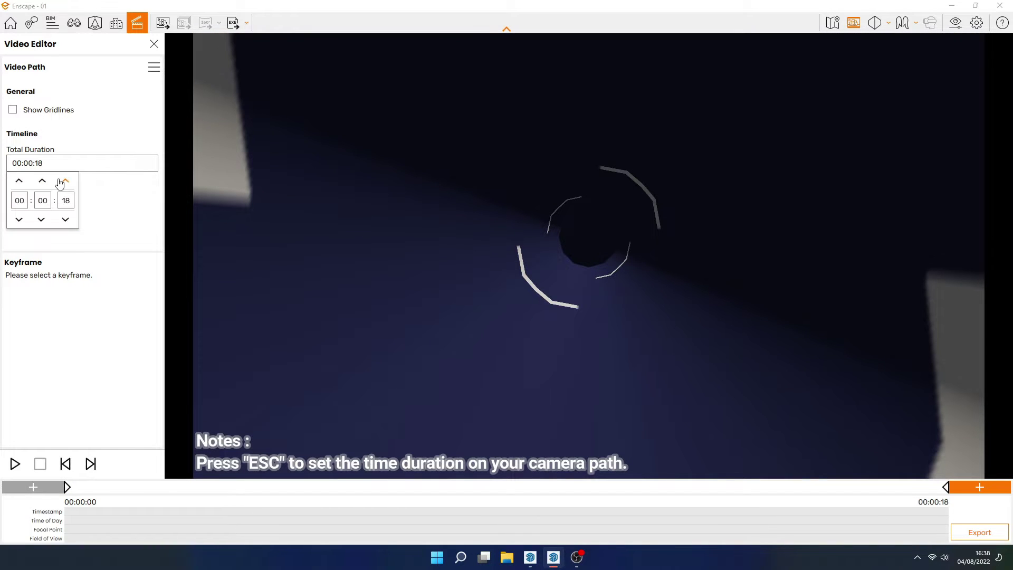
left_click(64, 183)
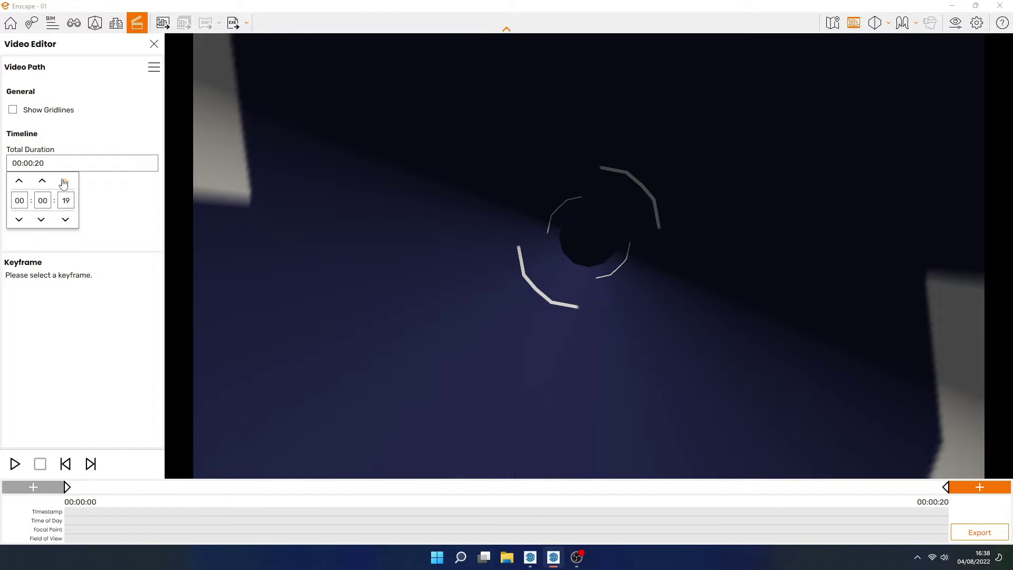
left_click(68, 488)
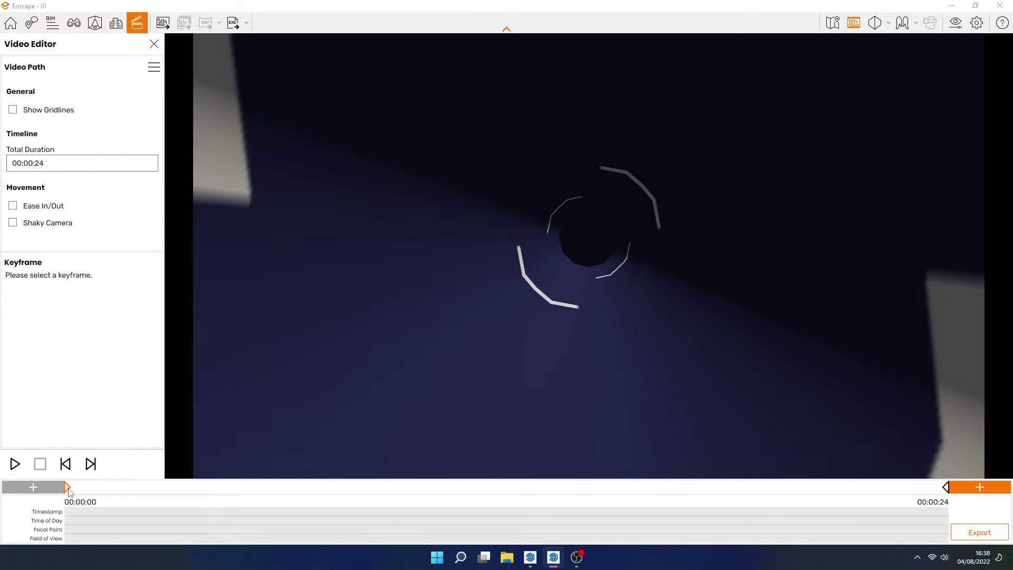
left_click(68, 487)
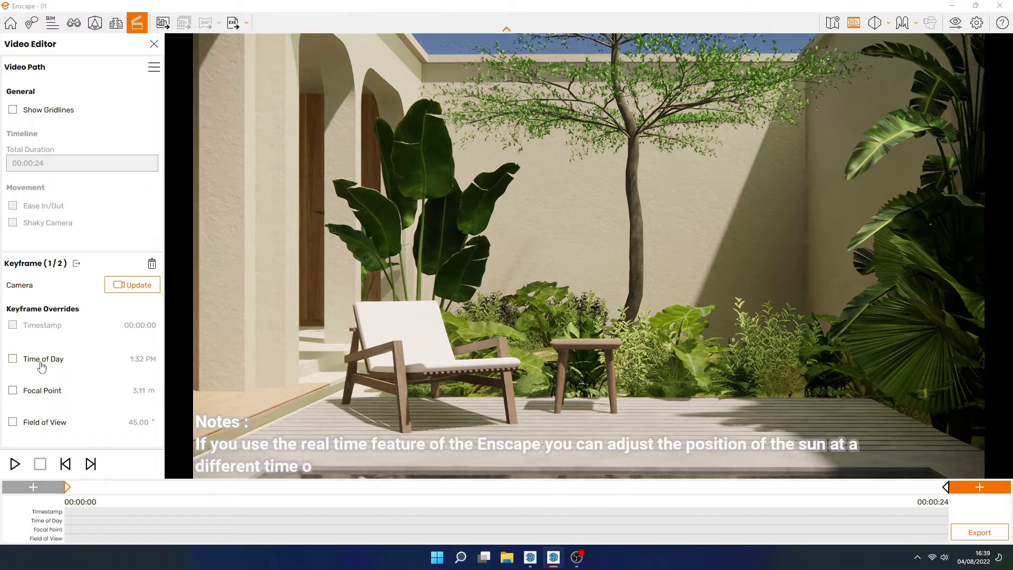
- Override Time of Day to 11:32 AM on keyframe 1 and 3:32 PM on keyframe 2, then preview
left_click(42, 364)
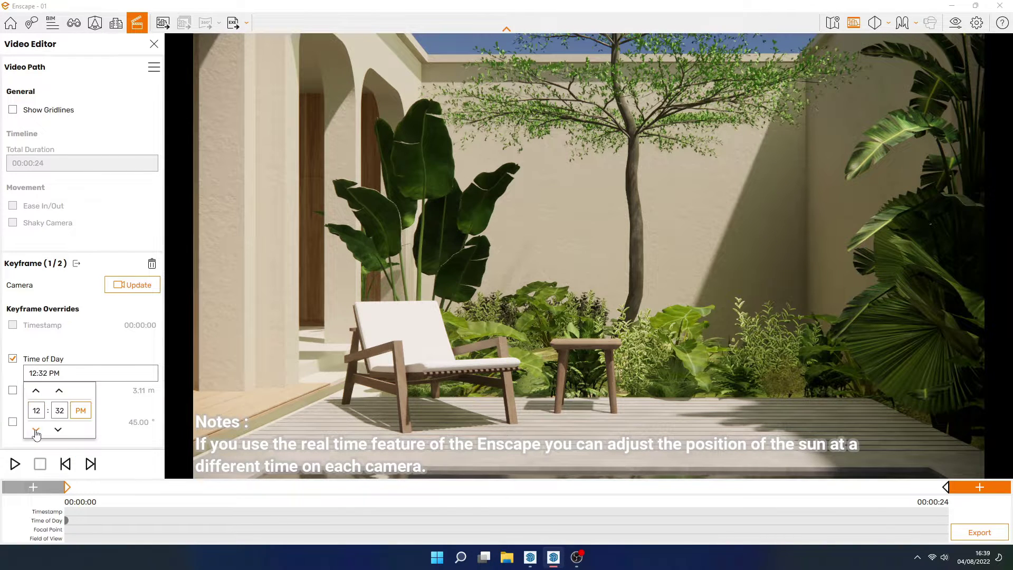
left_click(36, 431)
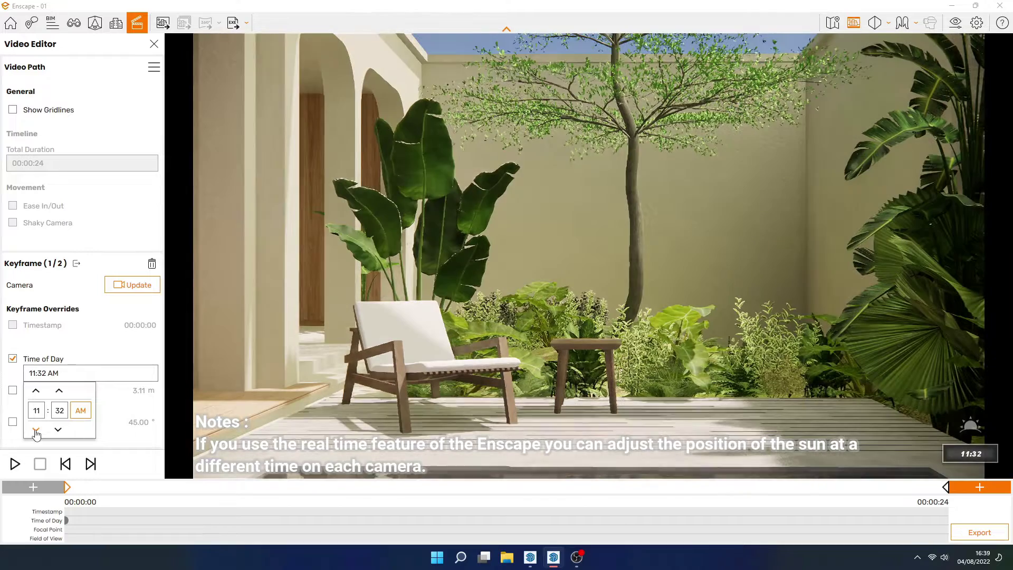
left_click(945, 488)
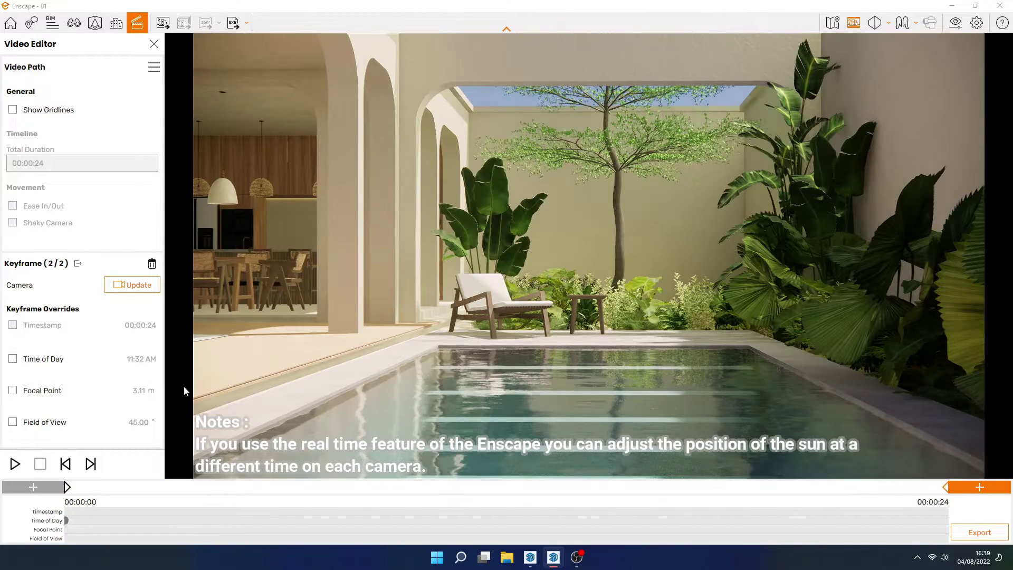
left_click(13, 358)
left_click(35, 373)
left_click(36, 430)
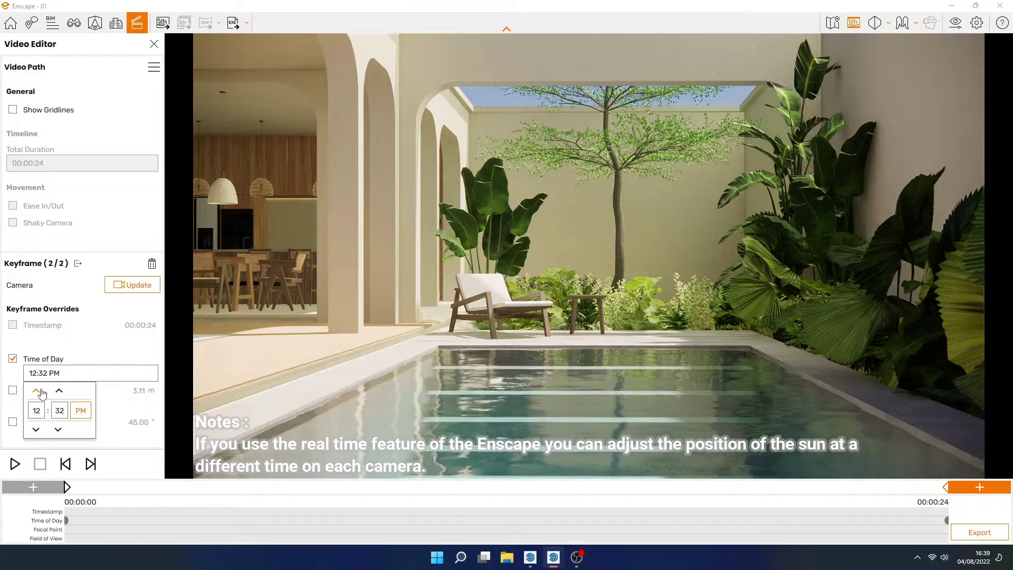
left_click(36, 430)
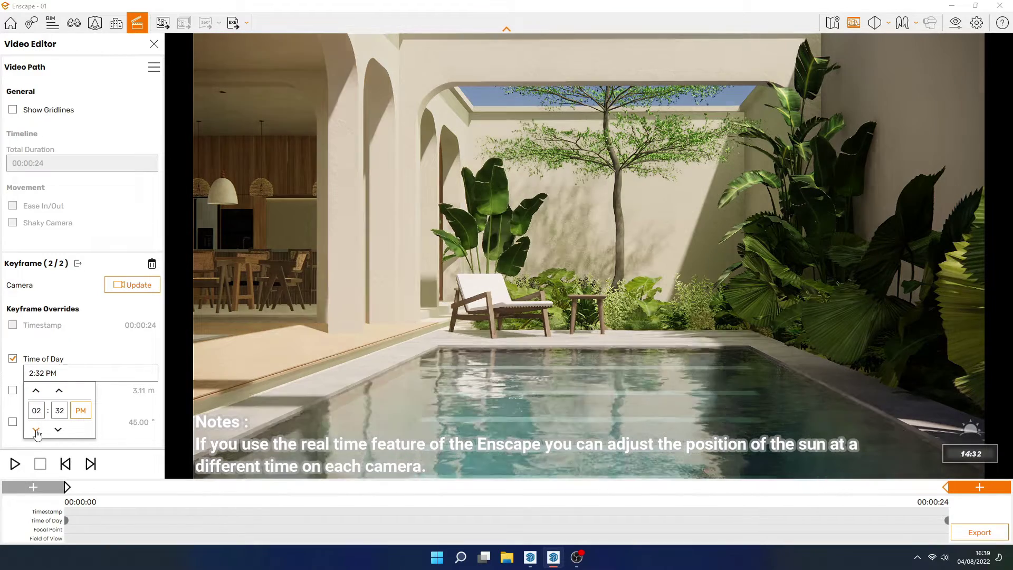
left_click(36, 391)
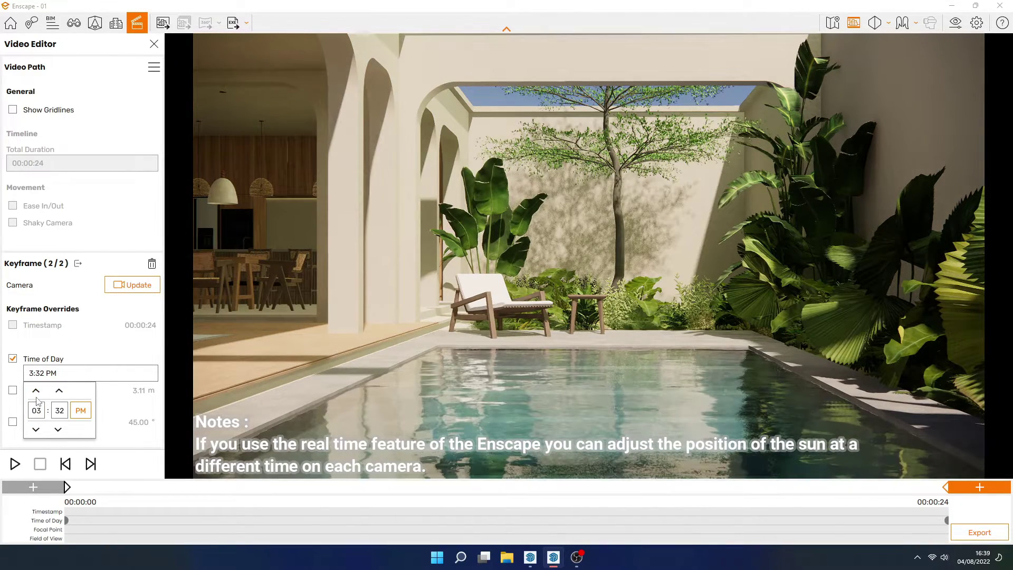
left_click(15, 464)
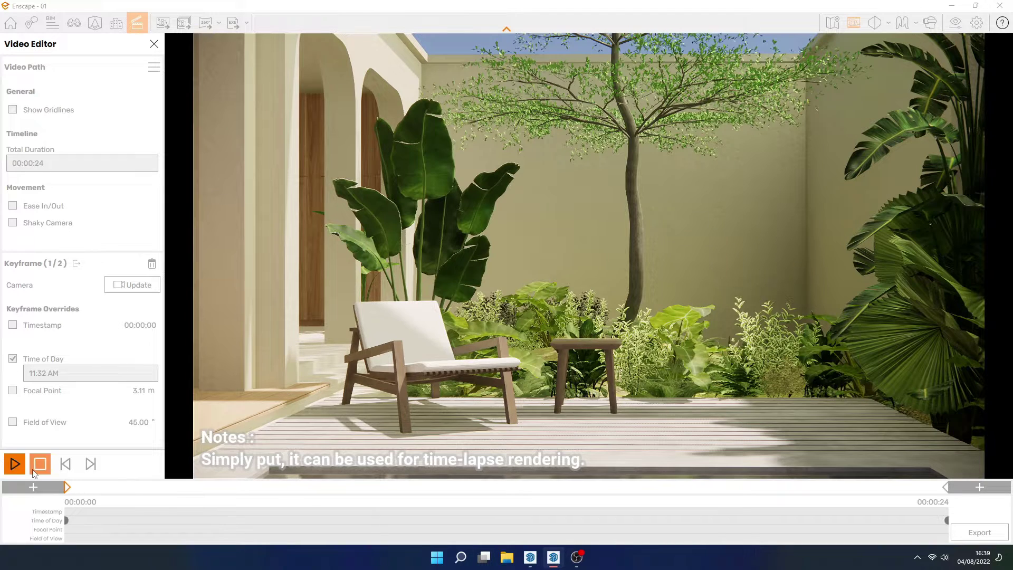
- Stop the 24-second time-lapse preview playback
left_click(37, 468)
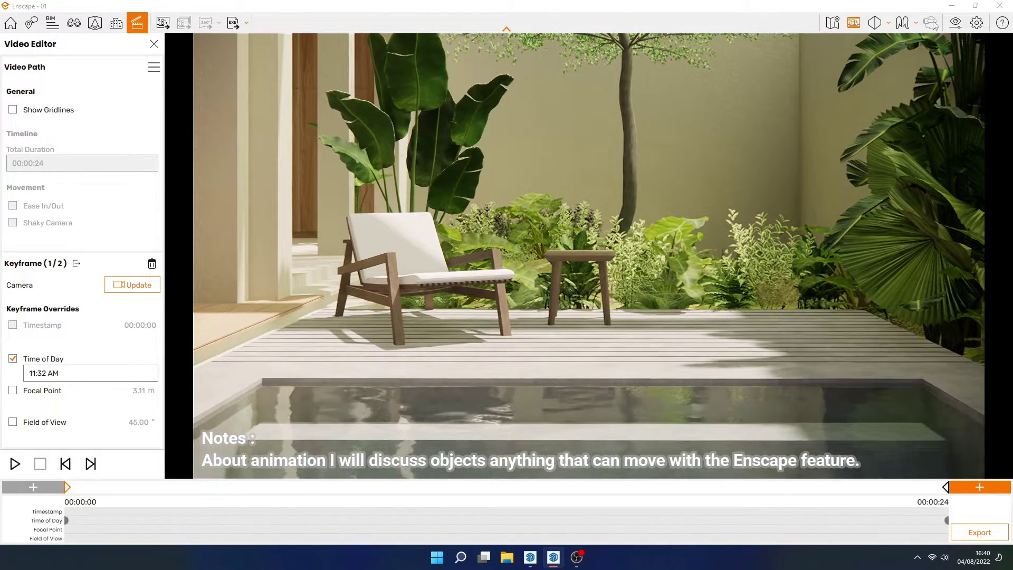
- Set the Atmosphere wind intensity to 99% with a 252° direction angle
left_click(955, 23)
left_click_drag(510, 79, 843, 77)
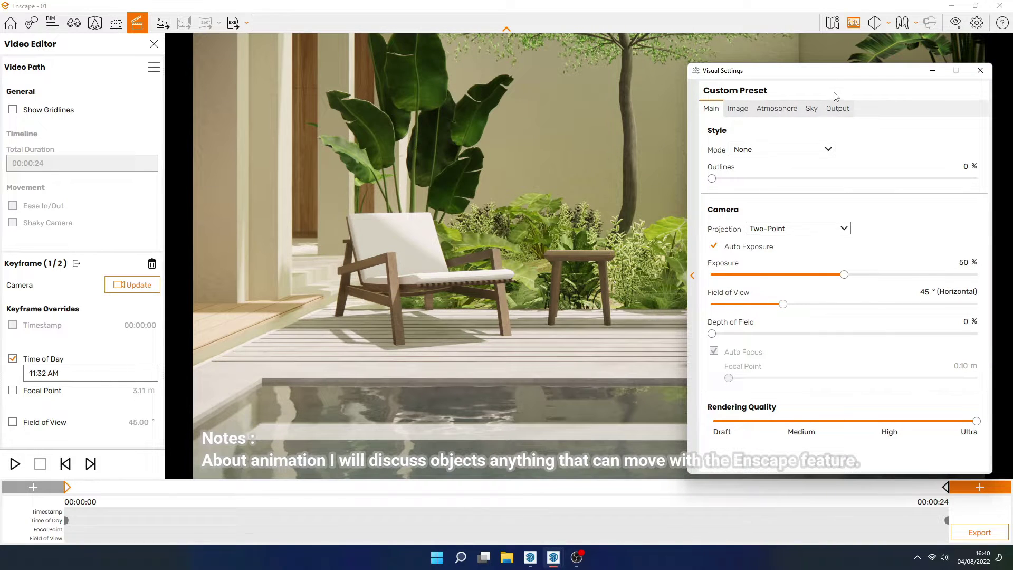
left_click(738, 109)
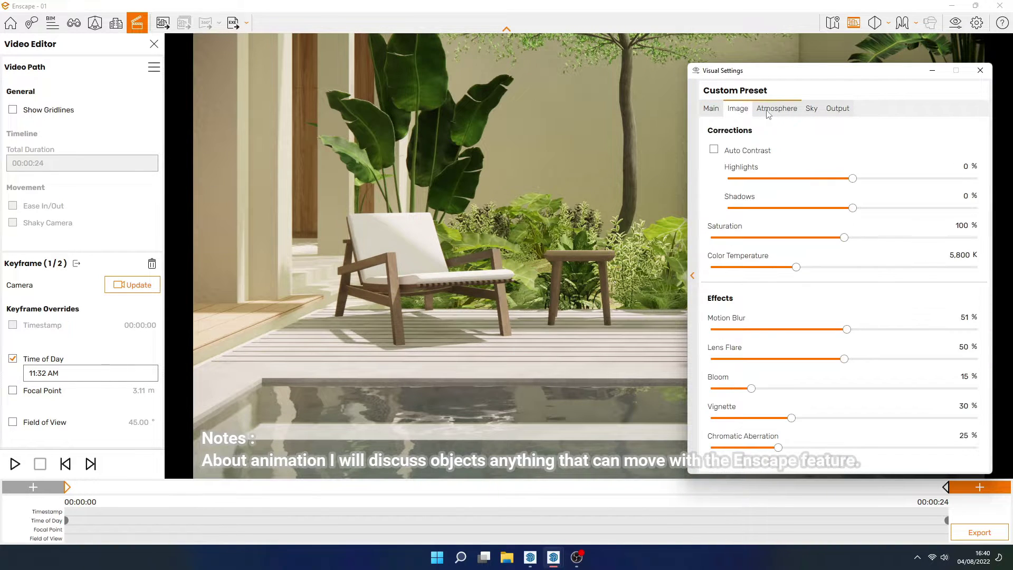
left_click(768, 111)
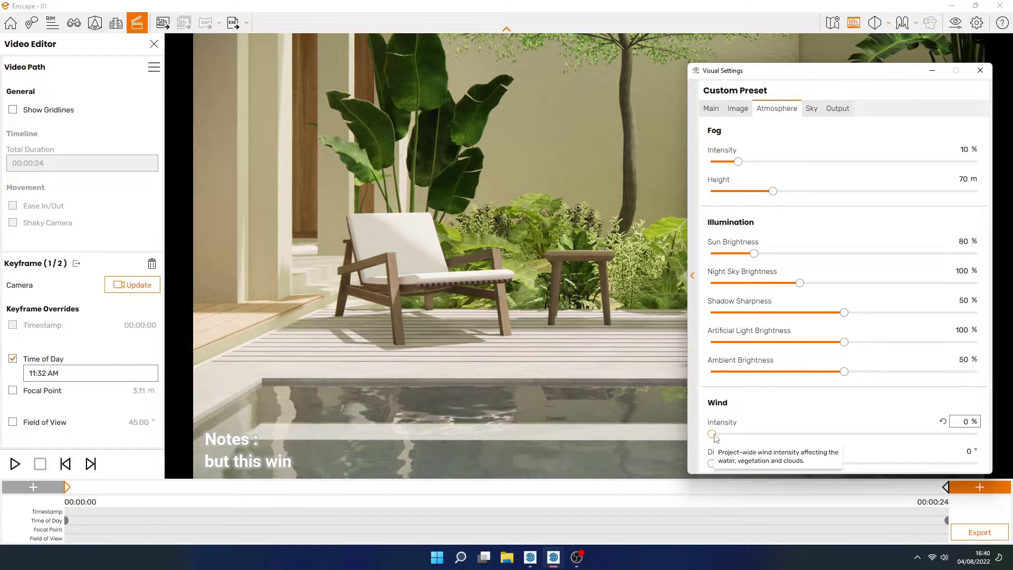
left_click_drag(734, 437, 766, 438)
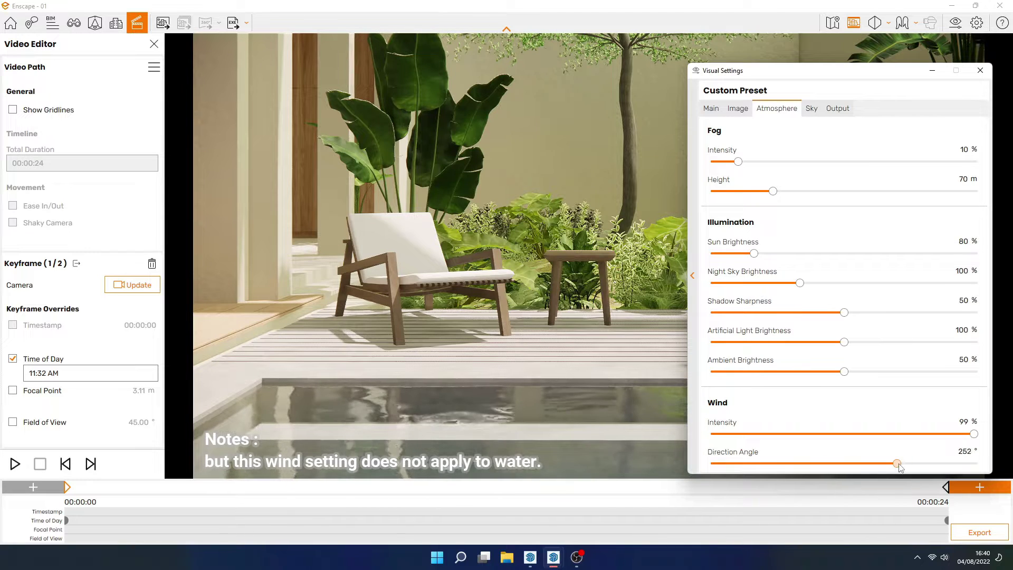
- Resize SketchUp, collapse its side tray and orbit toward the pool water, then return to Enscape
mouse_move(529, 557)
left_click(538, 560)
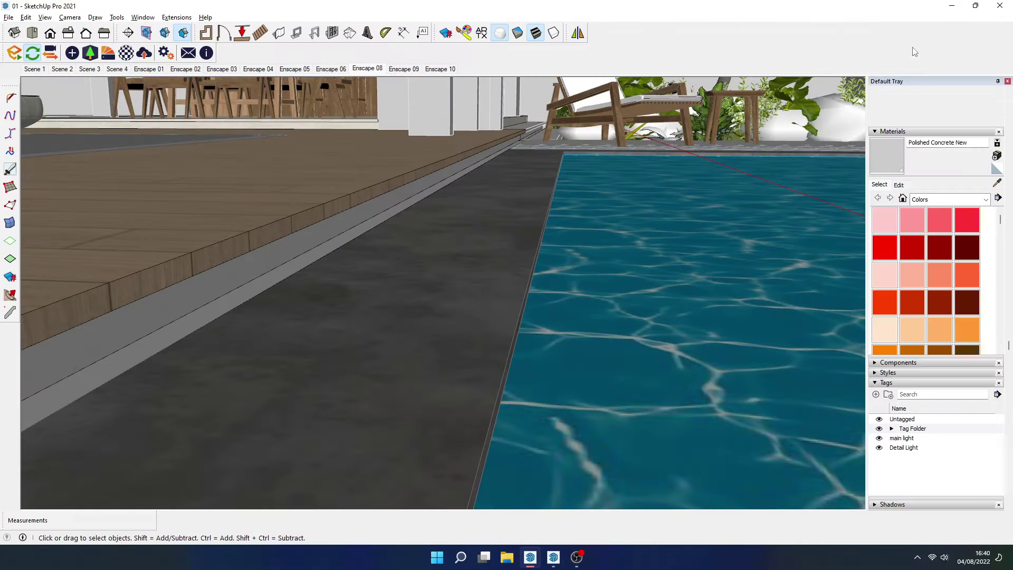
left_click(974, 8)
left_click(236, 123)
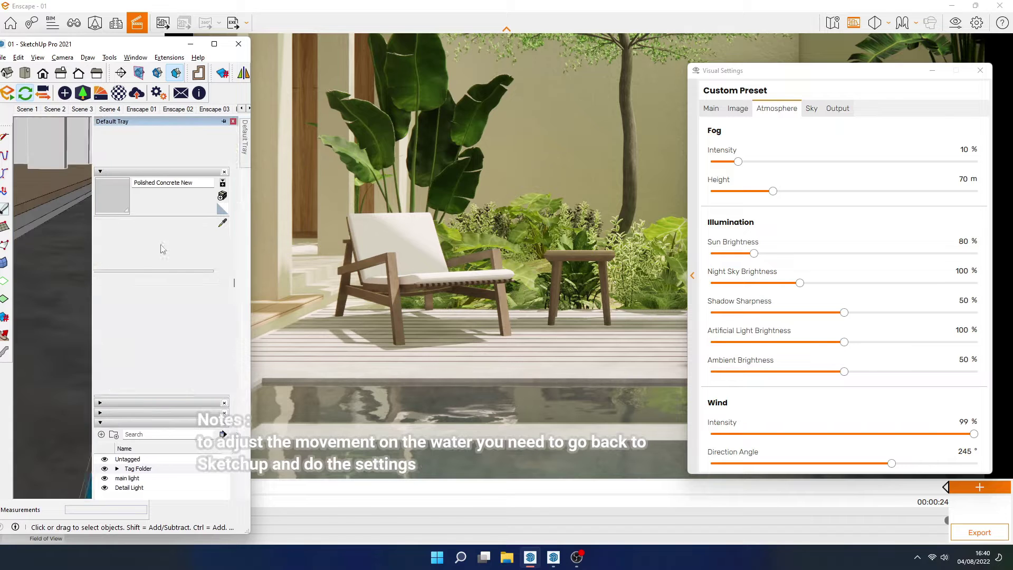
middle_click_drag(181, 288, 64, 285, "shift")
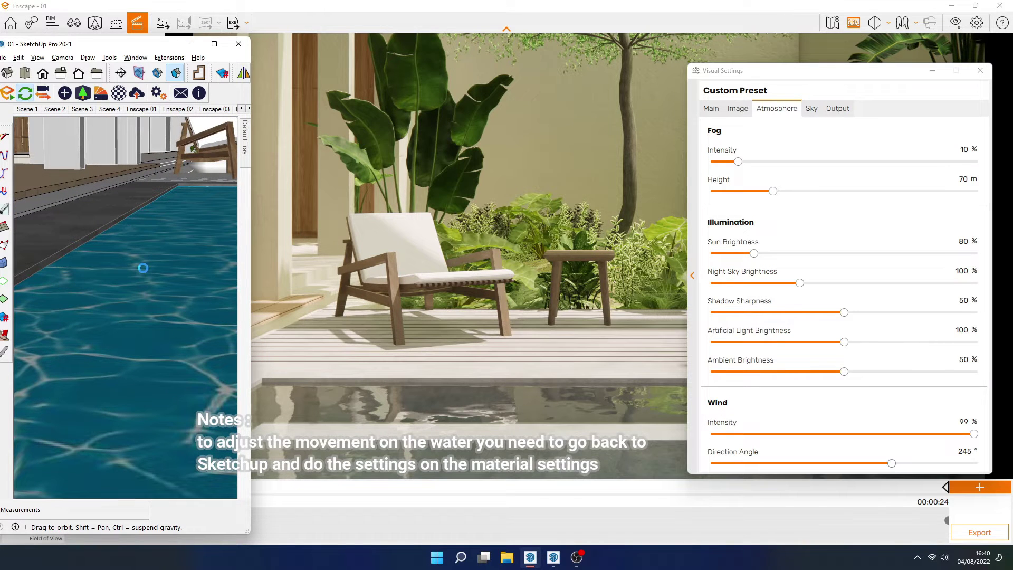
left_click(469, 40)
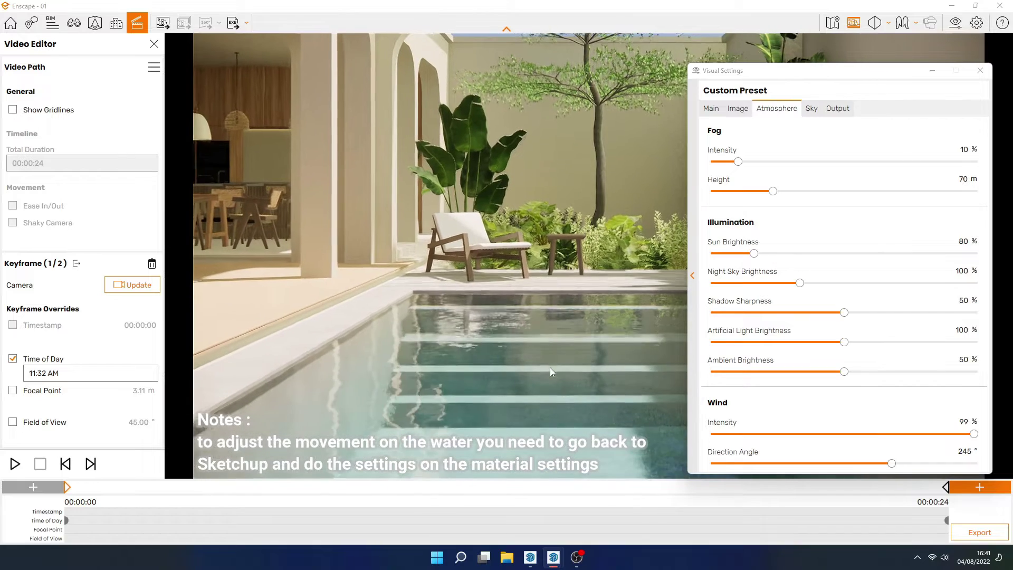
- Close Visual Settings and open the Enscape Material Editor over the SketchUp model
left_click(933, 70)
mouse_move(530, 557)
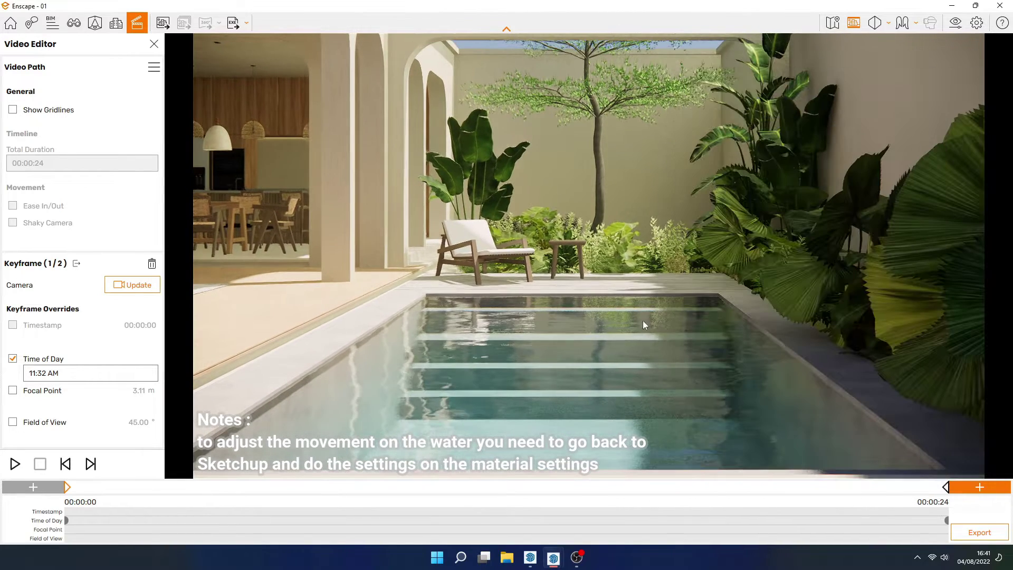
left_click(528, 528)
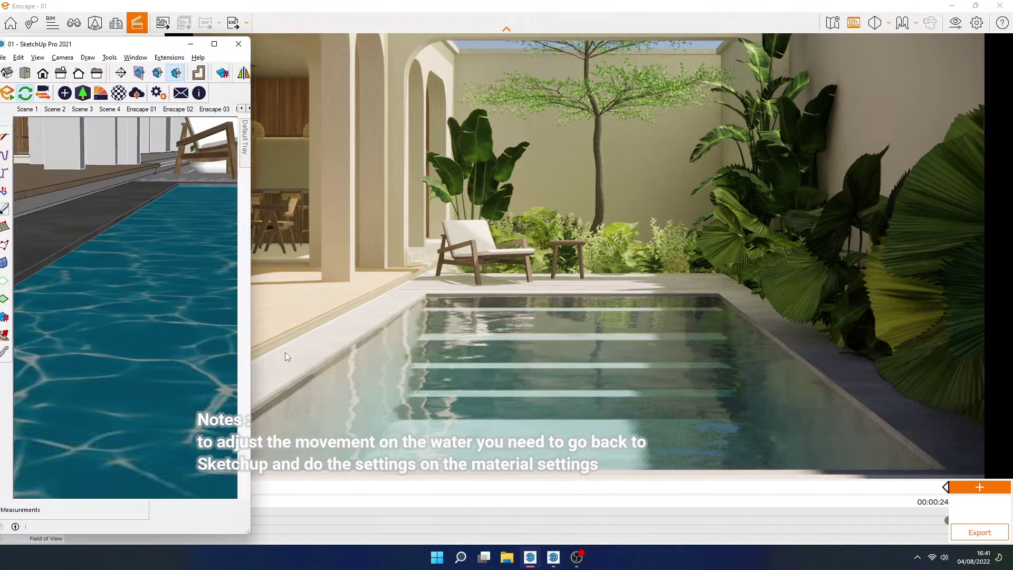
left_click(119, 93)
mouse_move(264, 21)
left_mouse_down()
mouse_move(469, 61)
mouse_move(174, 64)
left_mouse_up()
- Pick the pool's Water Dark Blue material and test raising its wind intensity to 37.4%
left_click(154, 316, "alt")
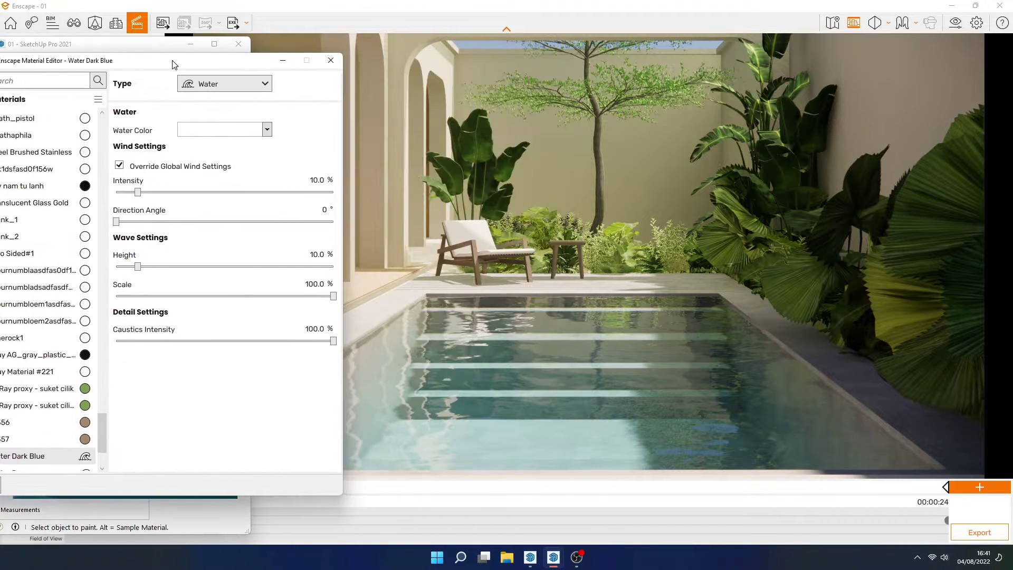
left_click_drag(141, 195, 186, 195)
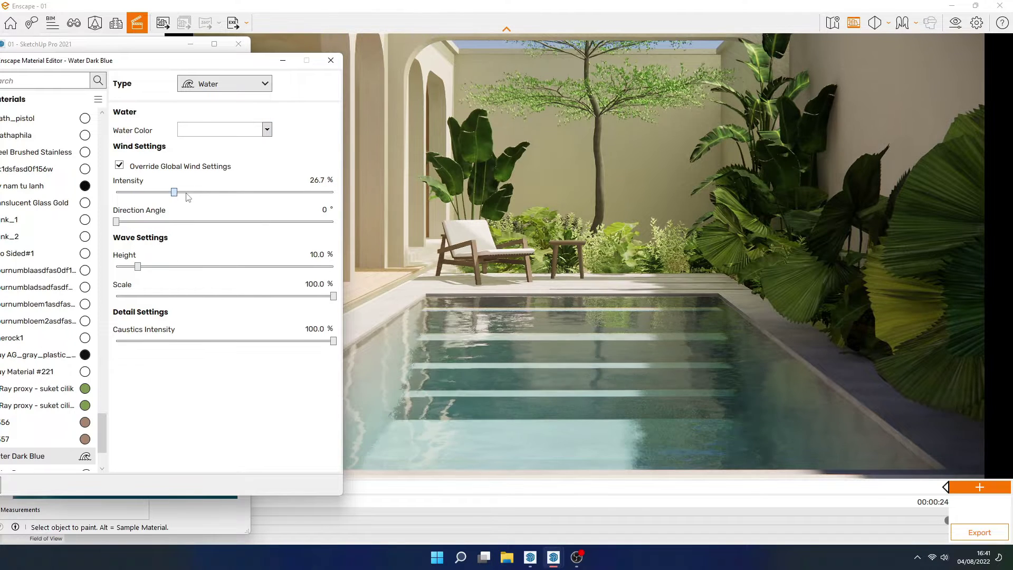
mouse_move(265, 193)
left_mouse_down()
mouse_move(288, 194)
mouse_move(120, 205)
left_mouse_up()
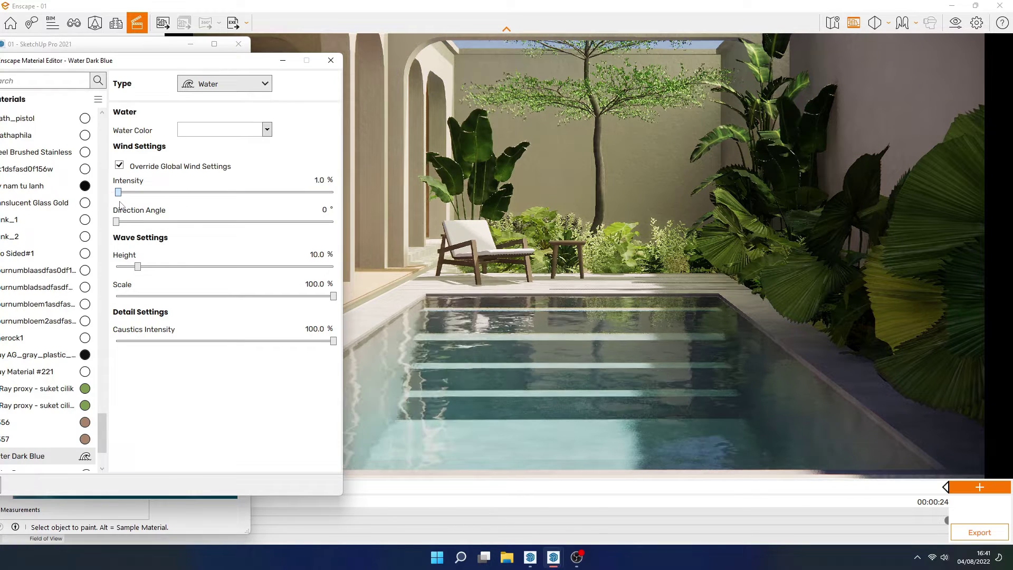
left_click_drag(186, 196, 198, 193)
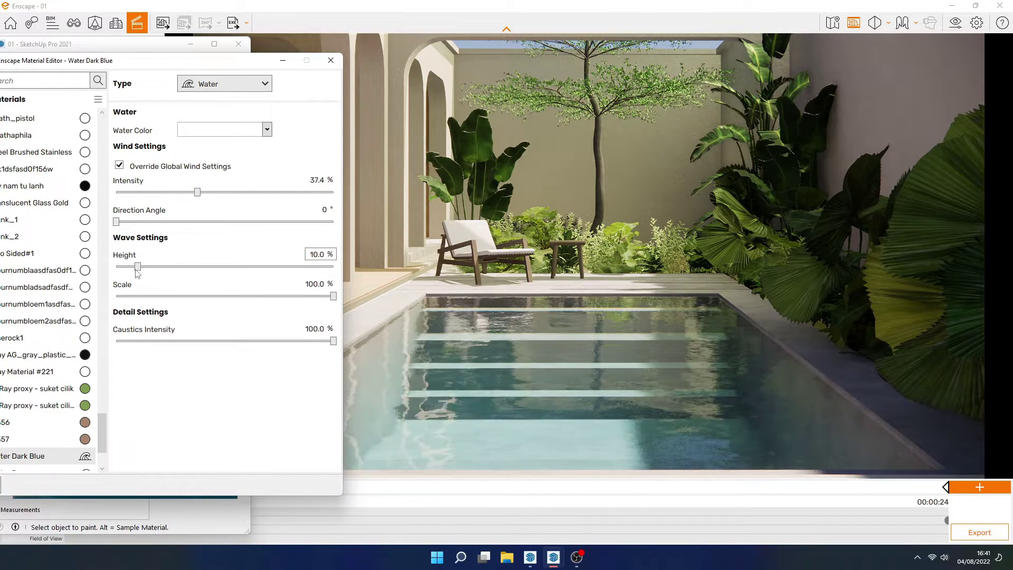
- Test wave height and caustics, then settle on 10% wind, 10% waves and full caustics
left_click_drag(147, 271, 348, 274)
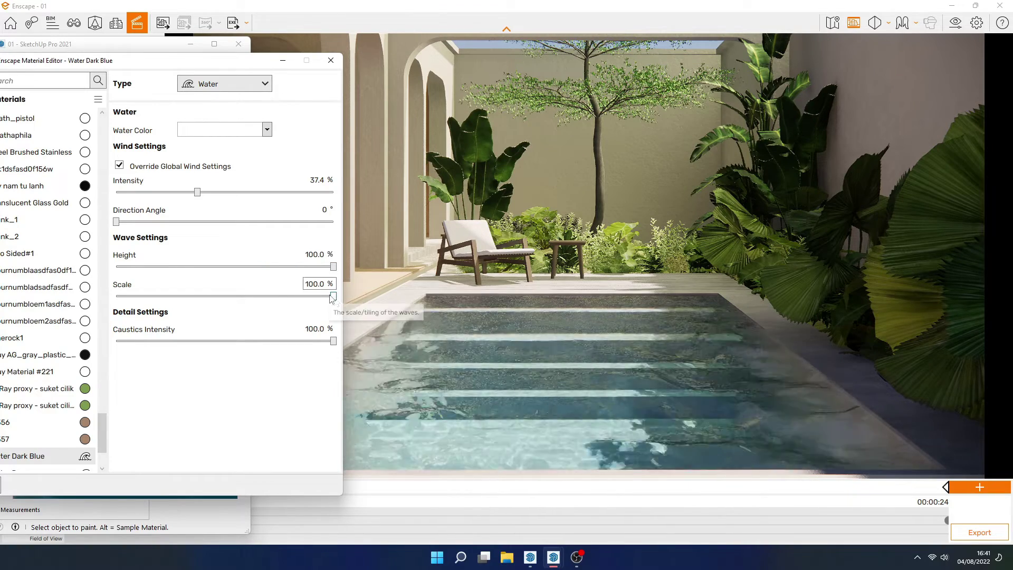
mouse_move(333, 341)
left_mouse_down()
mouse_move(157, 340)
mouse_move(369, 335)
left_mouse_up()
left_click_drag(333, 267, 140, 267)
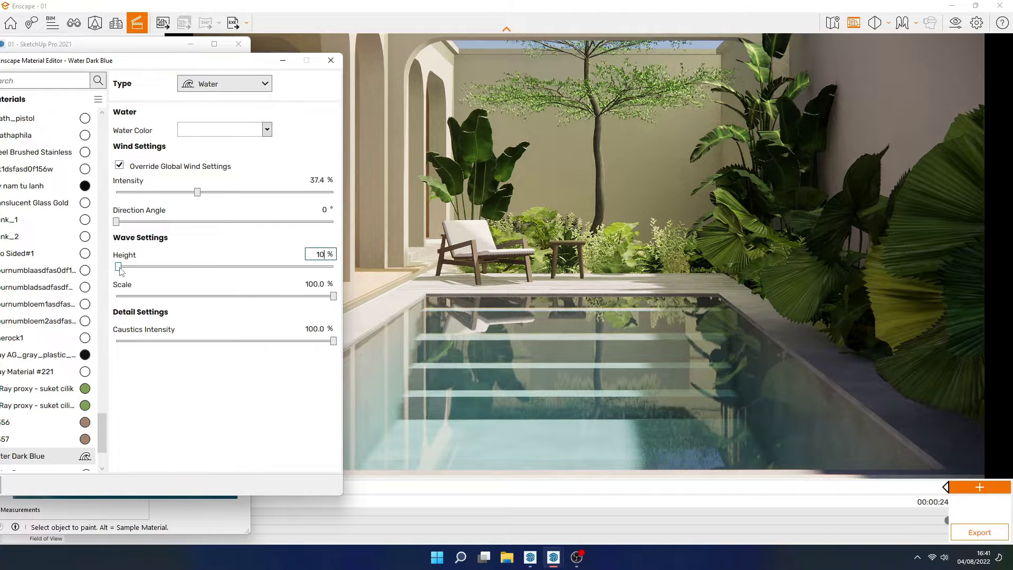
left_click_drag(197, 194, 138, 195)
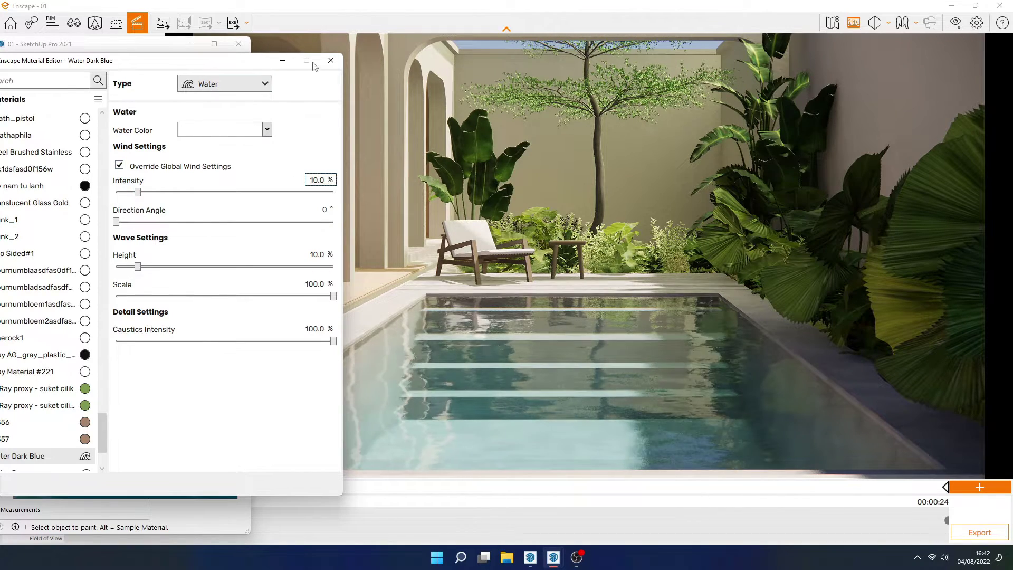
left_click(331, 60)
left_click(286, 198)
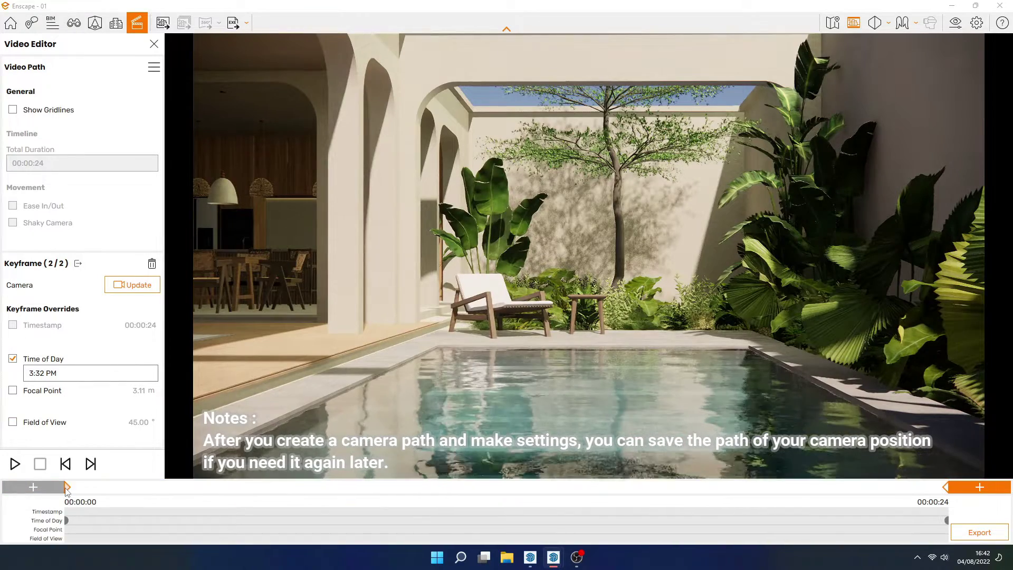
- Load the saved Enscape_VideoPath camera path from file
left_click(67, 488)
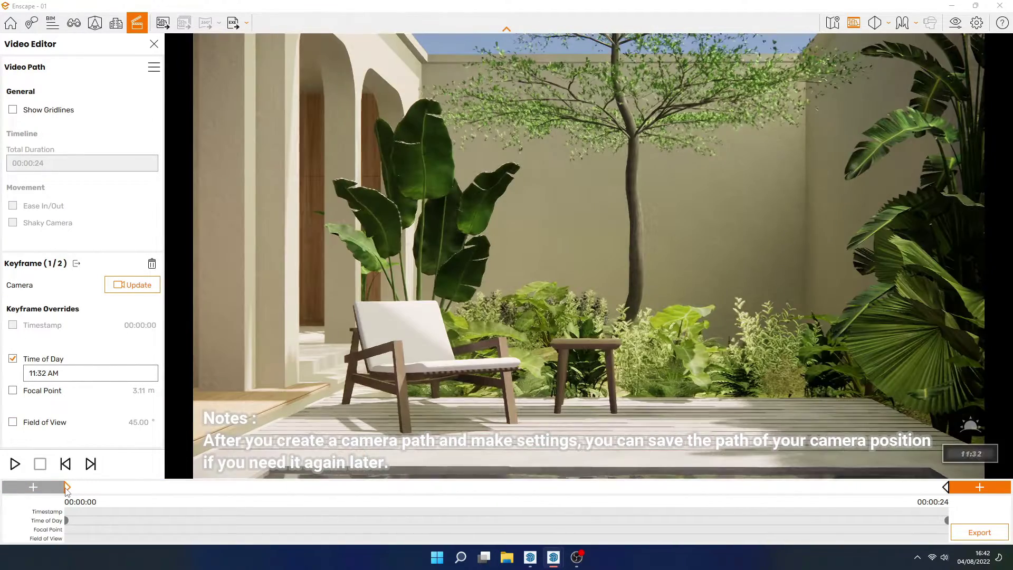
left_click(153, 68)
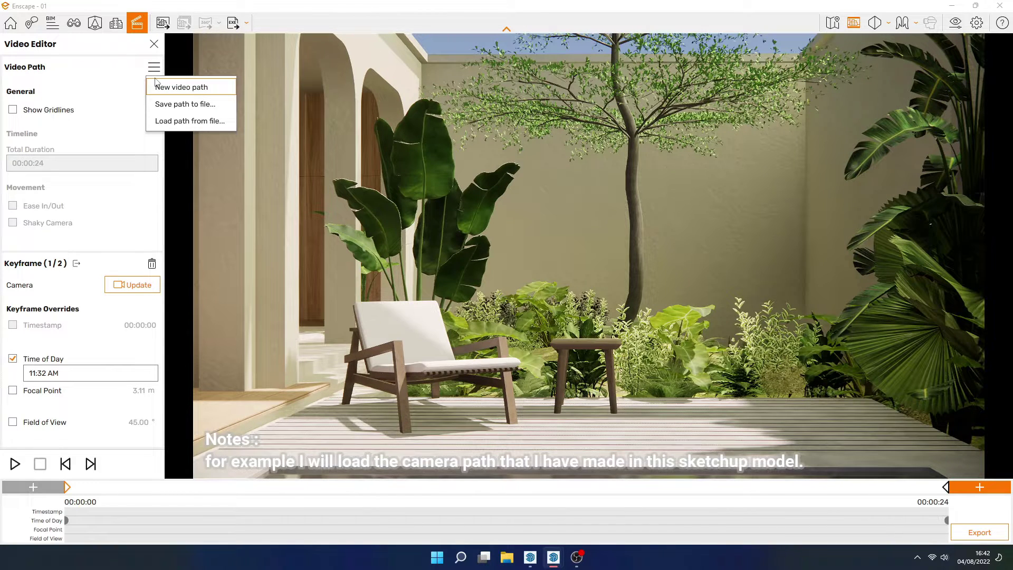
left_click(190, 121)
left_click(188, 101)
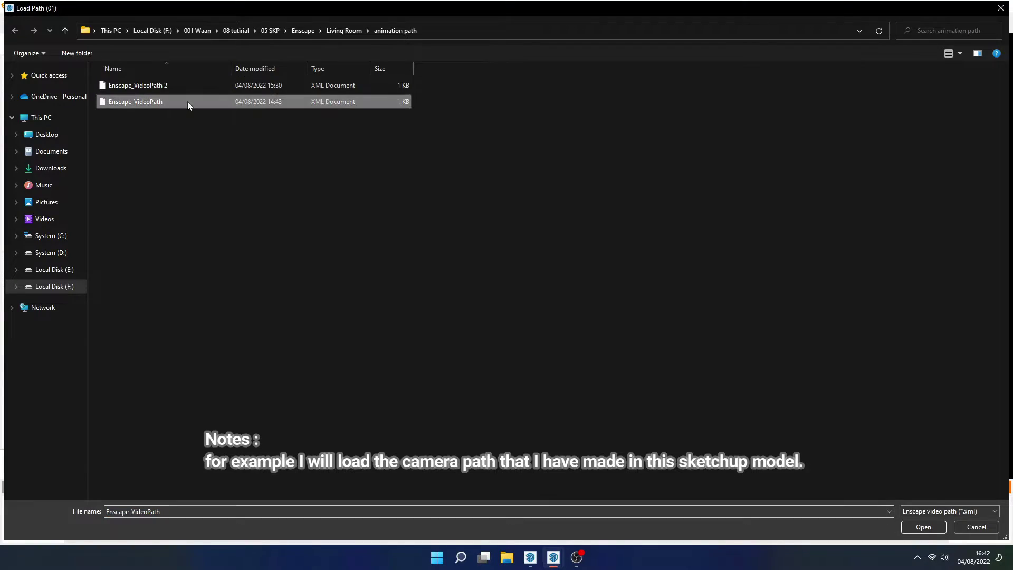
left_click(932, 531)
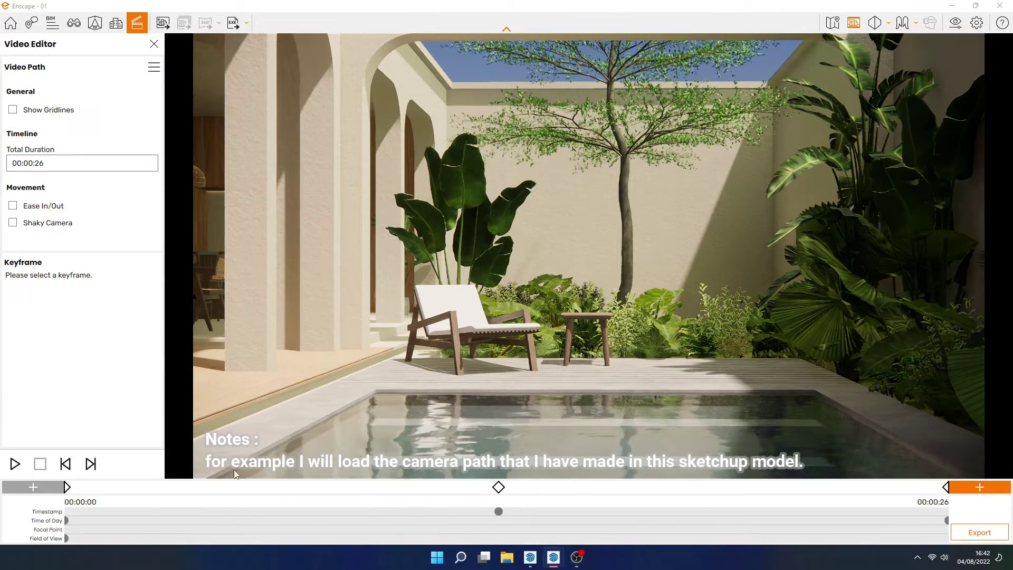
- Check the first, middle and last keyframes of the 26-second path, then play the animation
left_click(67, 487)
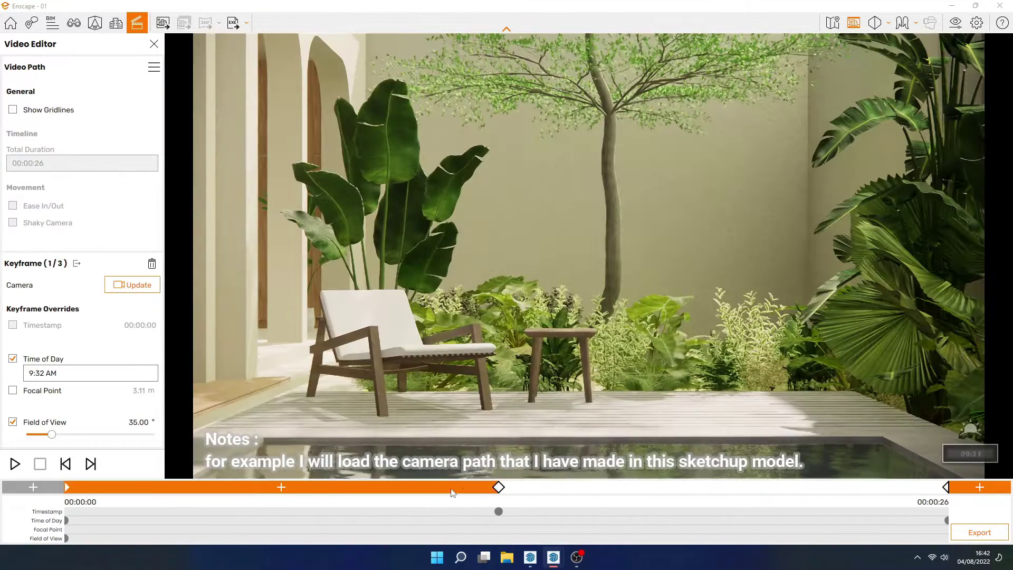
left_click(498, 487)
left_click(945, 487)
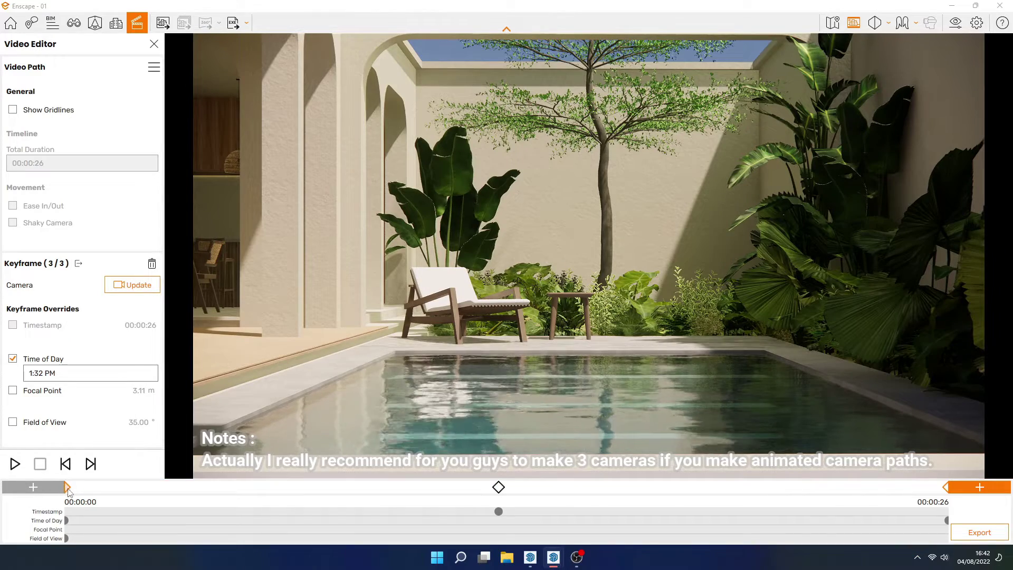
left_click(16, 463)
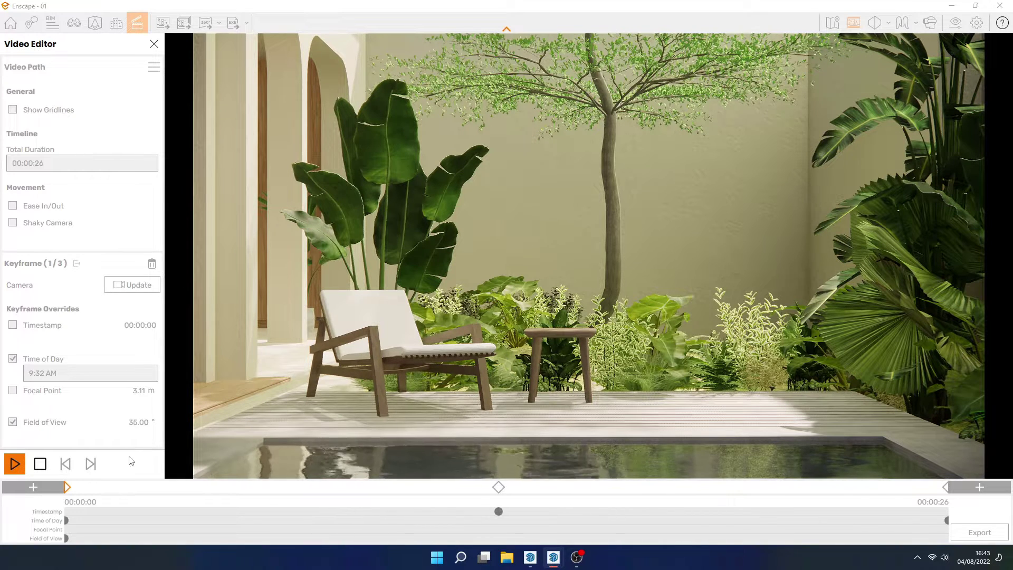
- Stop the camera path preview so it returns to the first keyframe at 9:32 AM
left_click(41, 465)
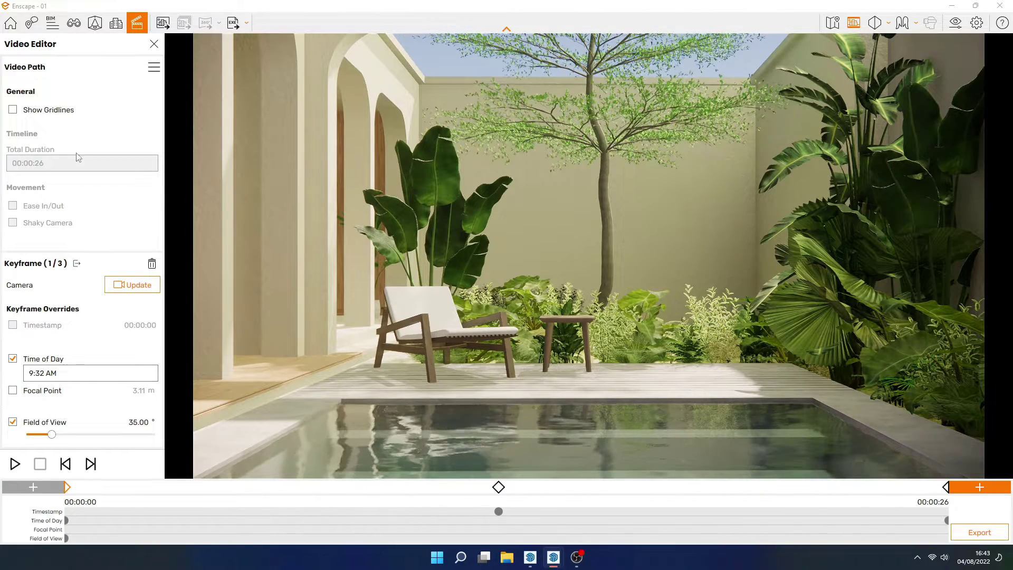
- Clear the current camera path by starting a new, empty video path
left_click(153, 74)
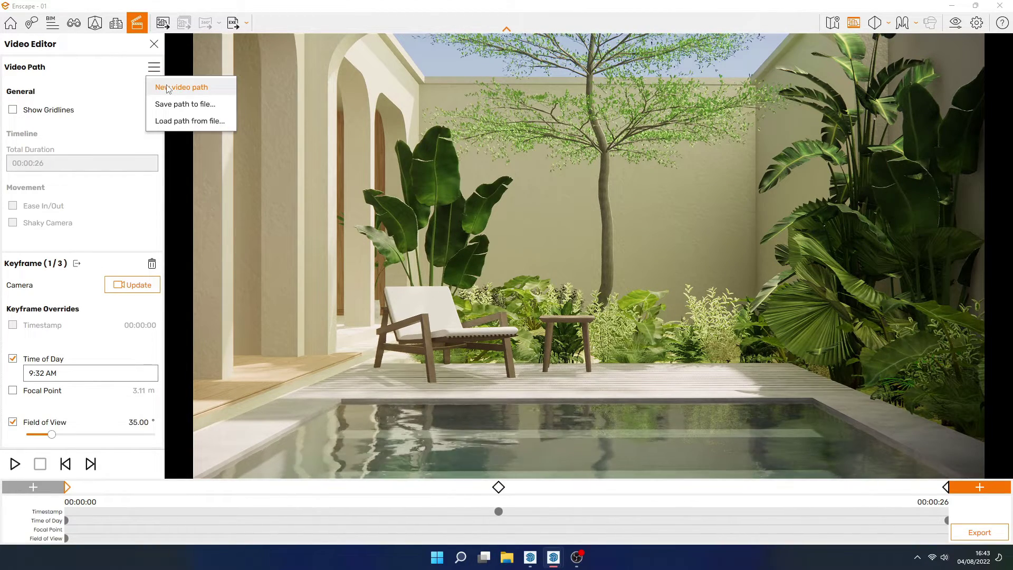
left_click(169, 85)
left_click(523, 315)
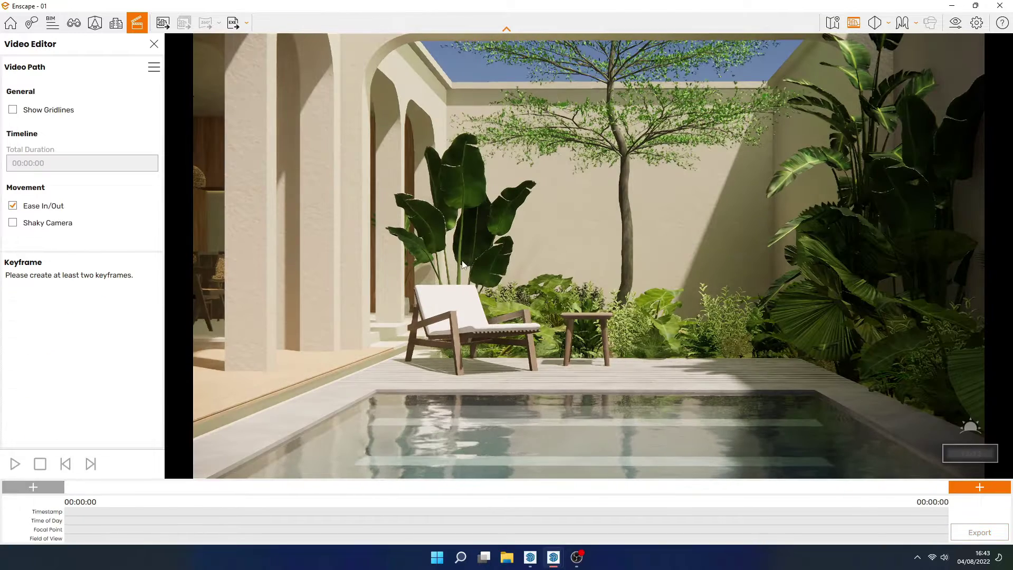
- Load the saved Enscape_VideoPath 2 path, a 24-second, three-keyframe animation
left_click(154, 67)
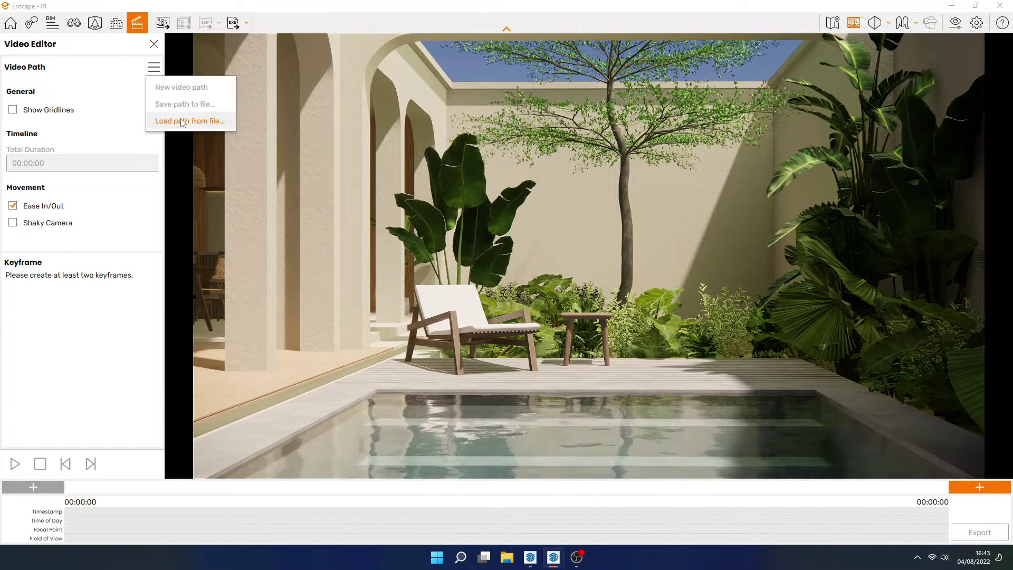
left_click(179, 121)
left_click(175, 87)
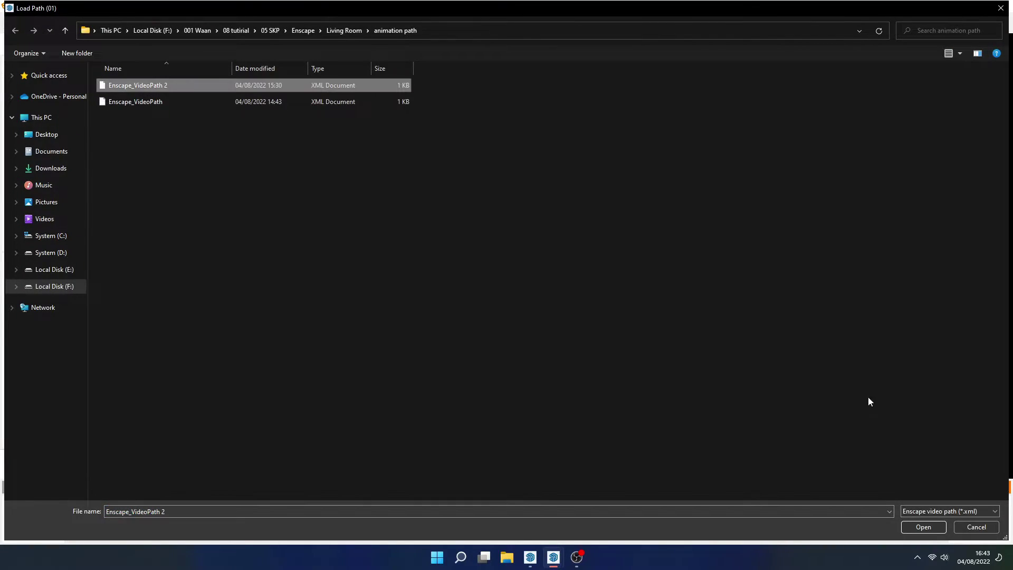
left_click(921, 530)
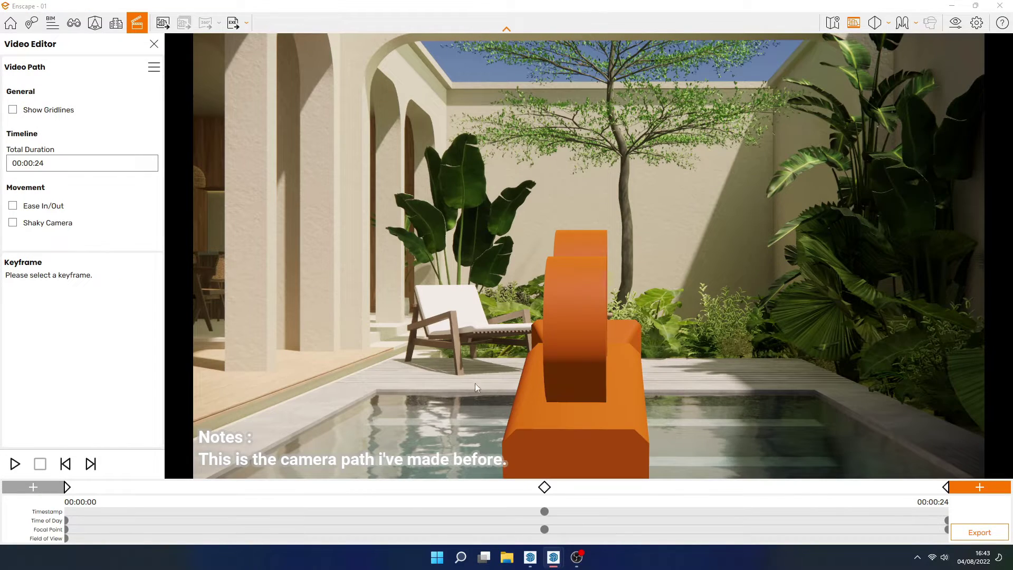
left_click(68, 488)
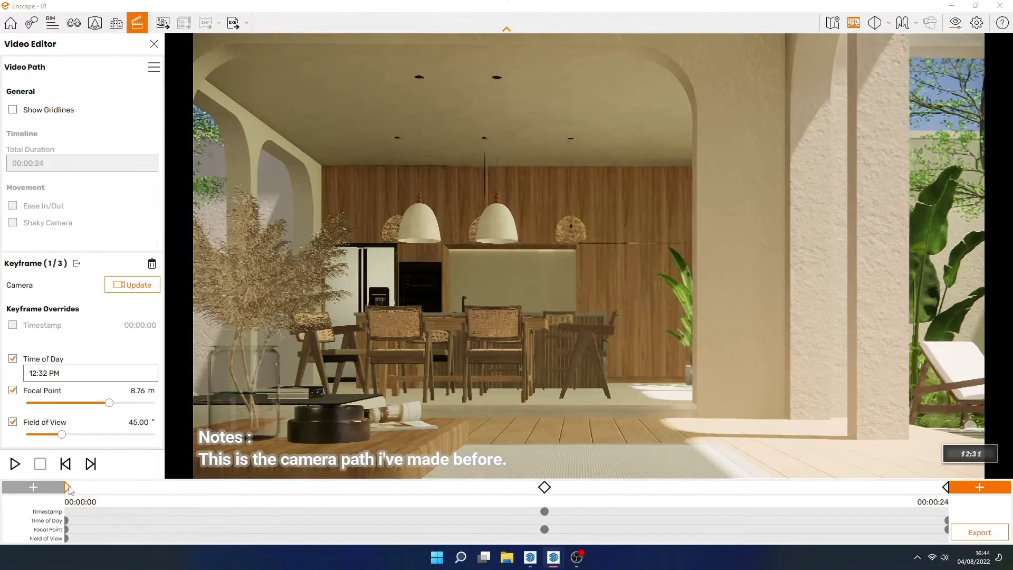
left_click(546, 490)
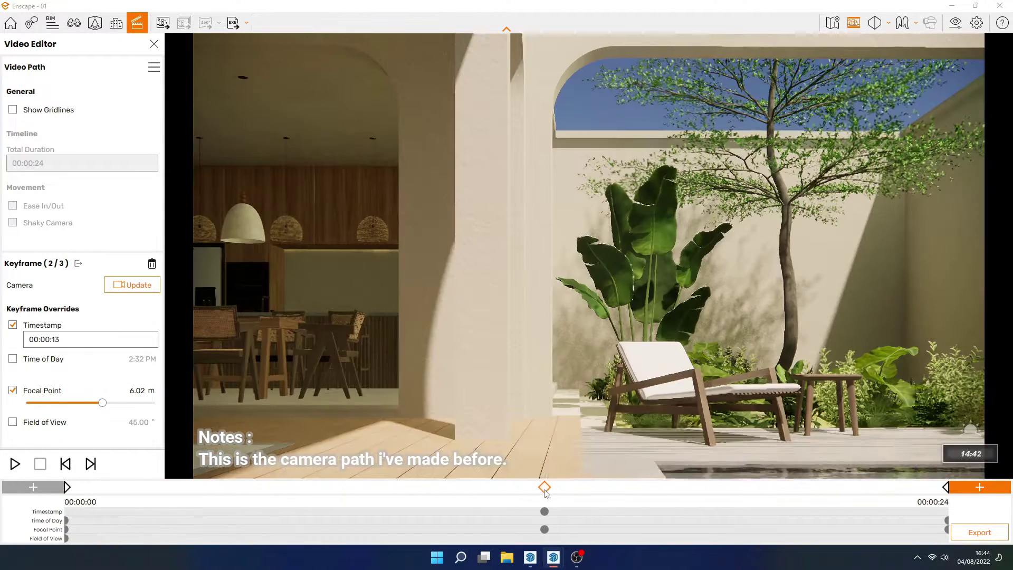
left_click(945, 488)
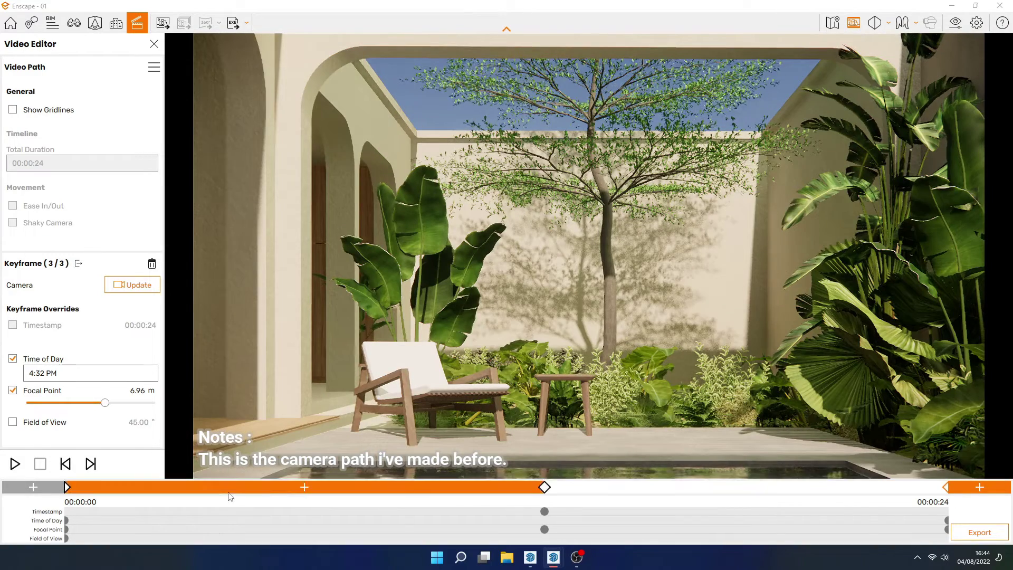
left_click(543, 488)
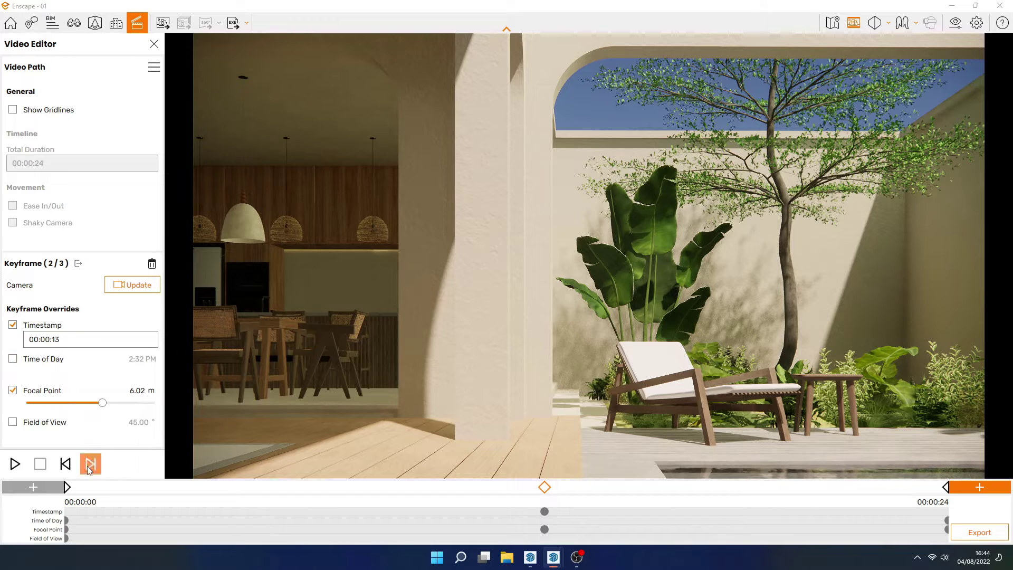
left_click(67, 487)
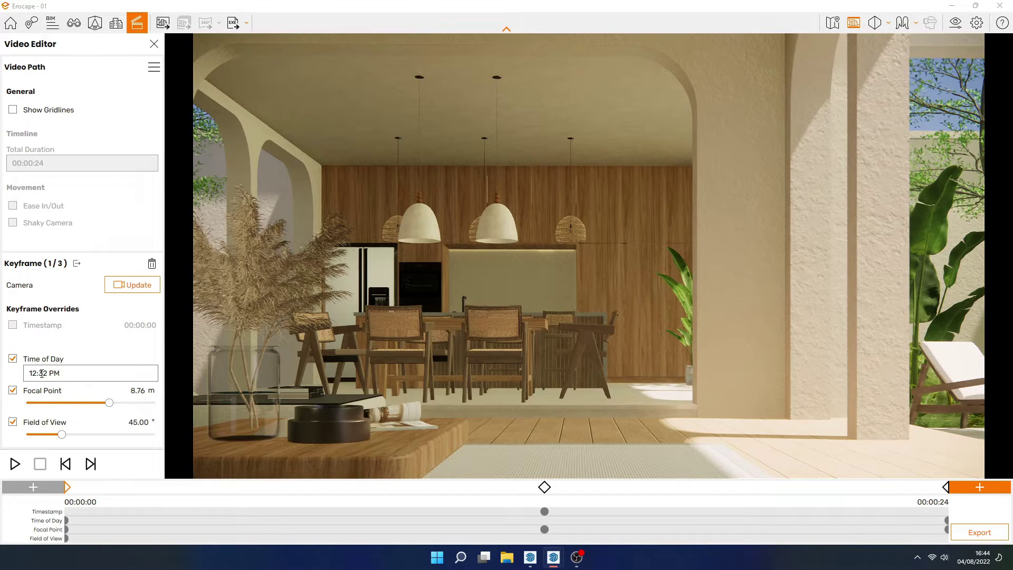
left_click(957, 24)
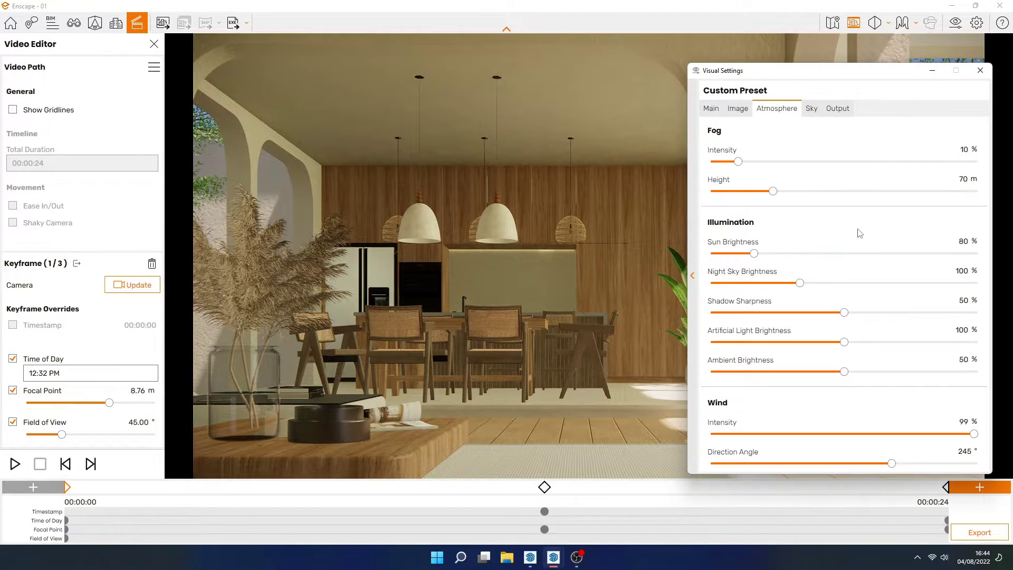
- On the Main tab, set Depth of Field to 6% with a 3.11 m focal point, then minimize Visual Settings
left_click(709, 109)
left_click(777, 109)
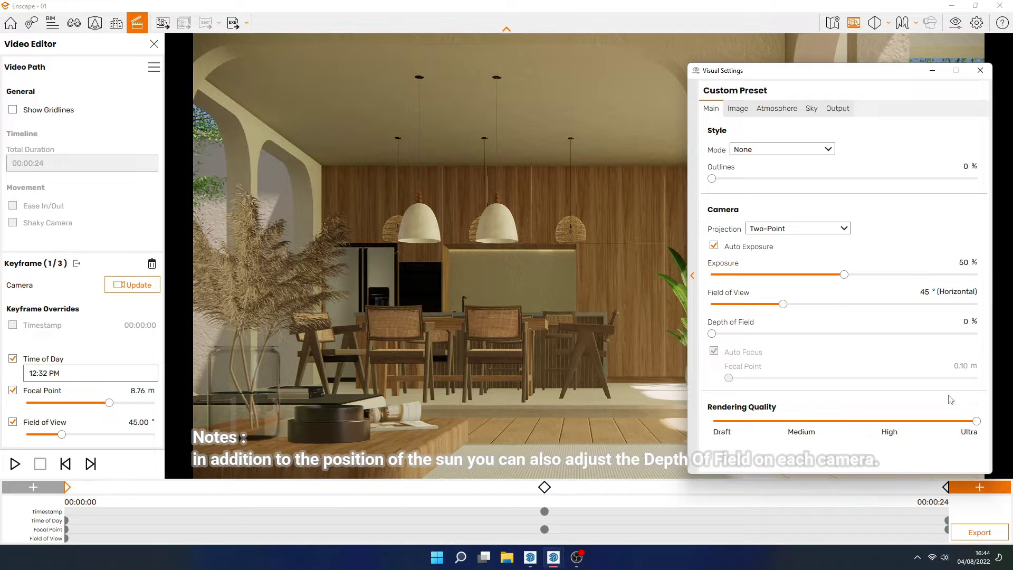
mouse_move(713, 334)
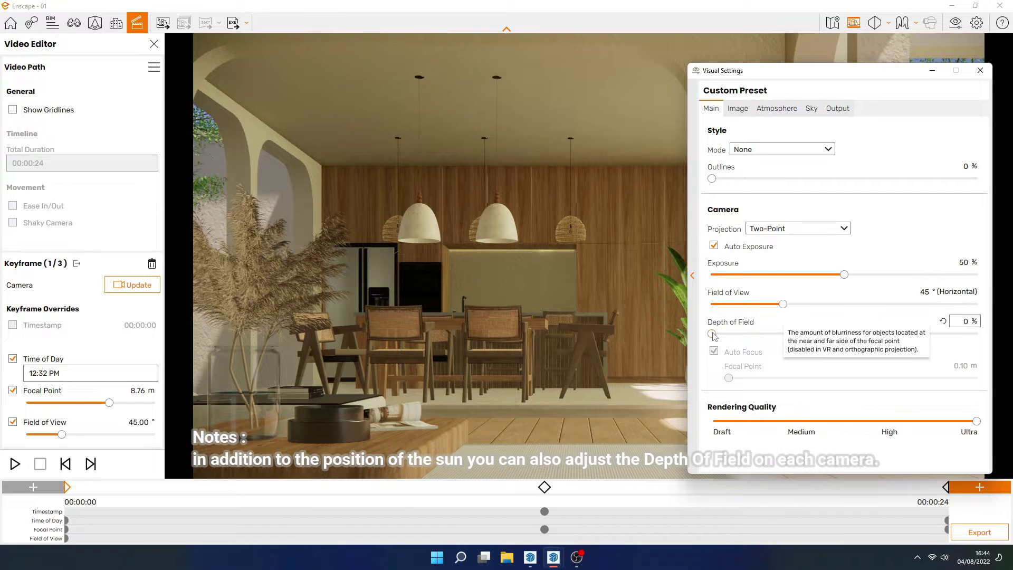
left_click_drag(712, 334, 719, 335)
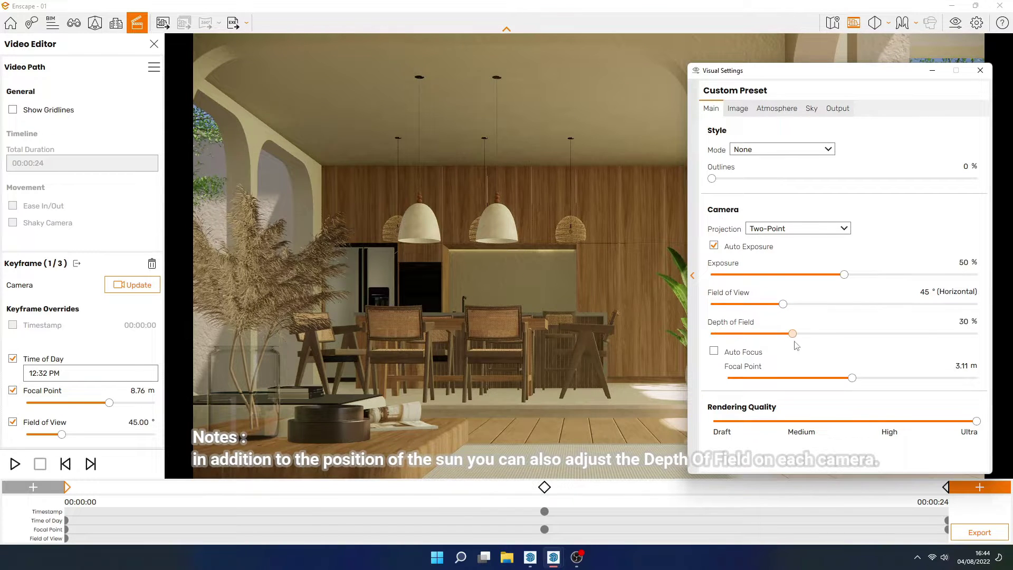
left_click_drag(797, 346, 923, 348)
left_click_drag(828, 348, 746, 345)
key("BackSpace")
key("BackSpace")
type("6")
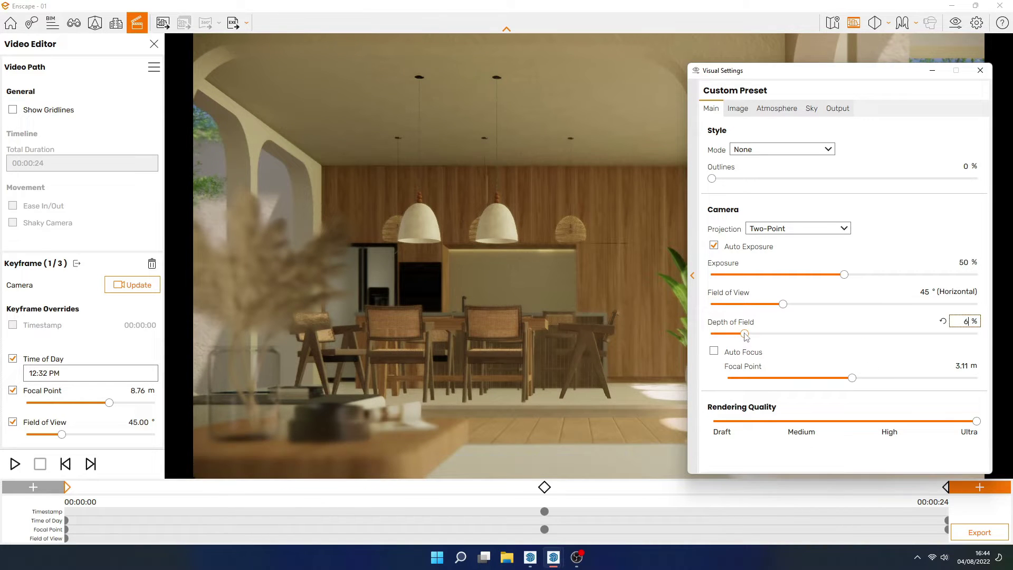
left_click(933, 71)
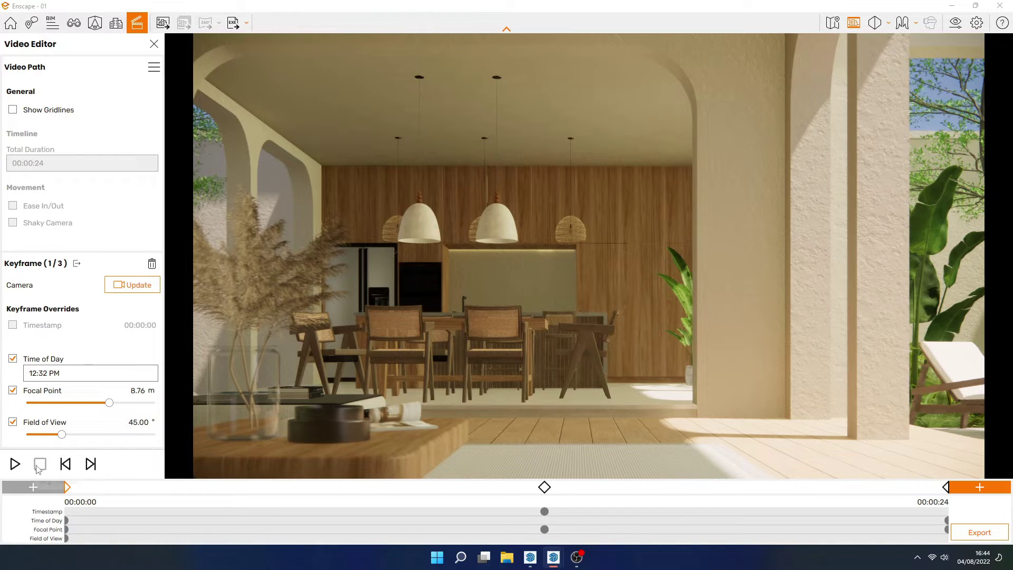
left_click(15, 466)
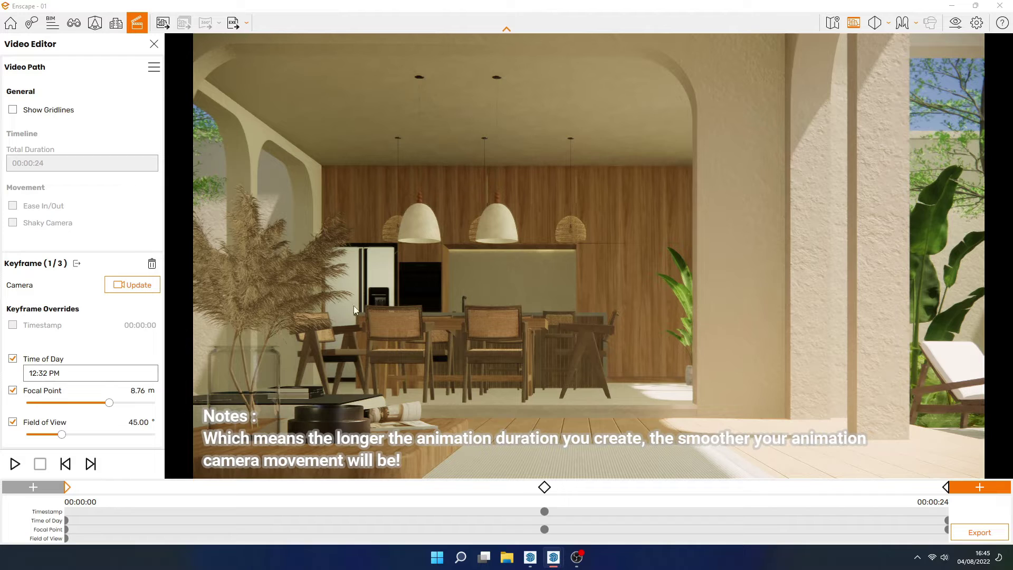
- Export the animation as an Ultra HD 3840×2160, 30 fps MP4 into the Animation Exterior folder
left_click(972, 535)
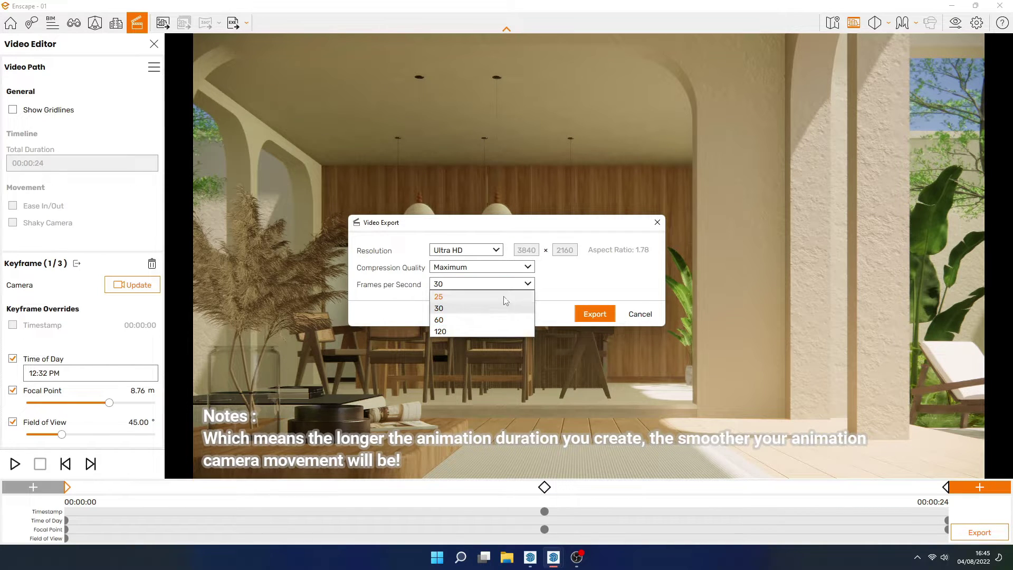
left_click(600, 316)
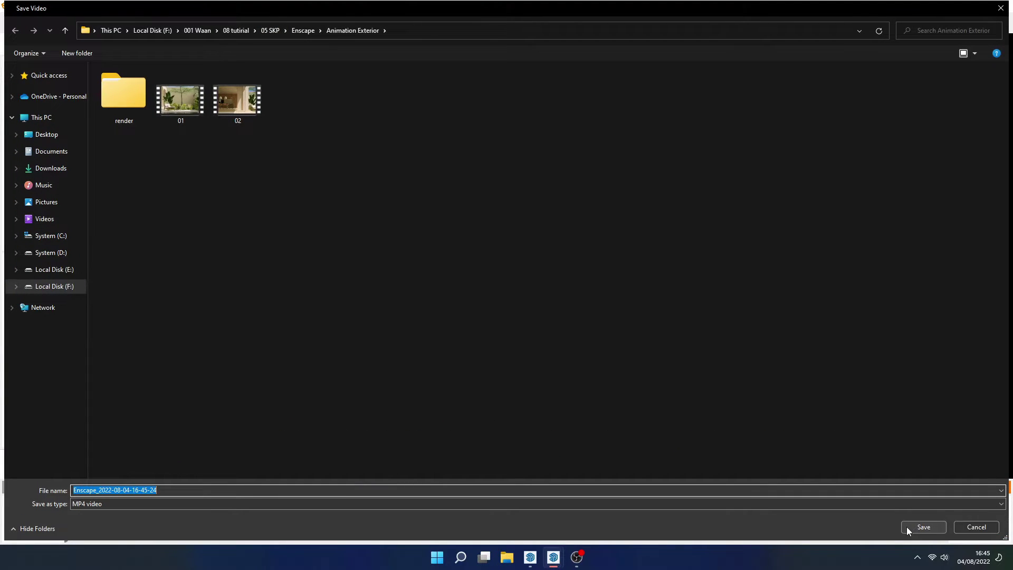
left_click(1000, 8)
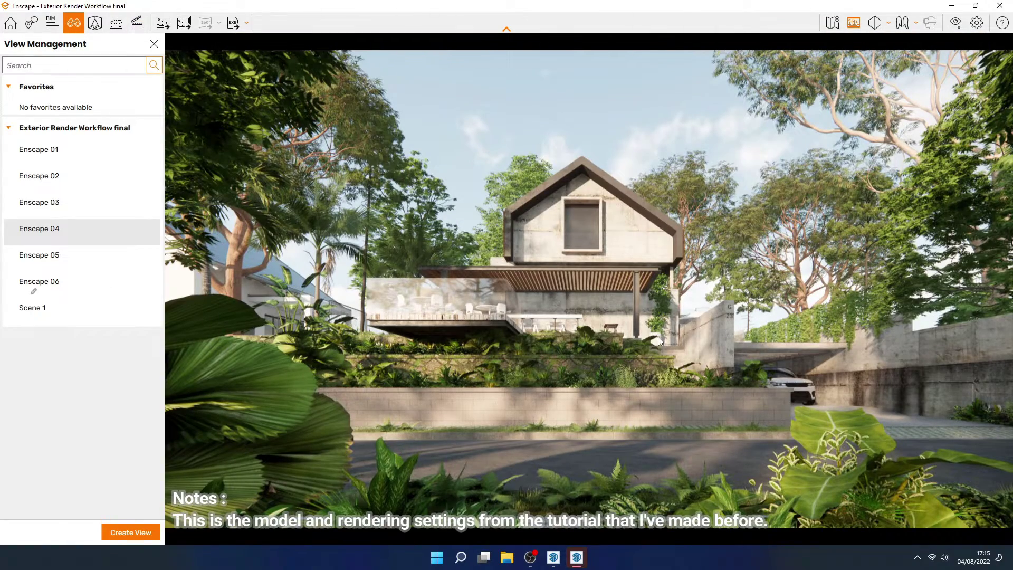
- Move the Enscape camera forward toward the house and bring the SketchUp Pro model to the front
key("w")
key("w")
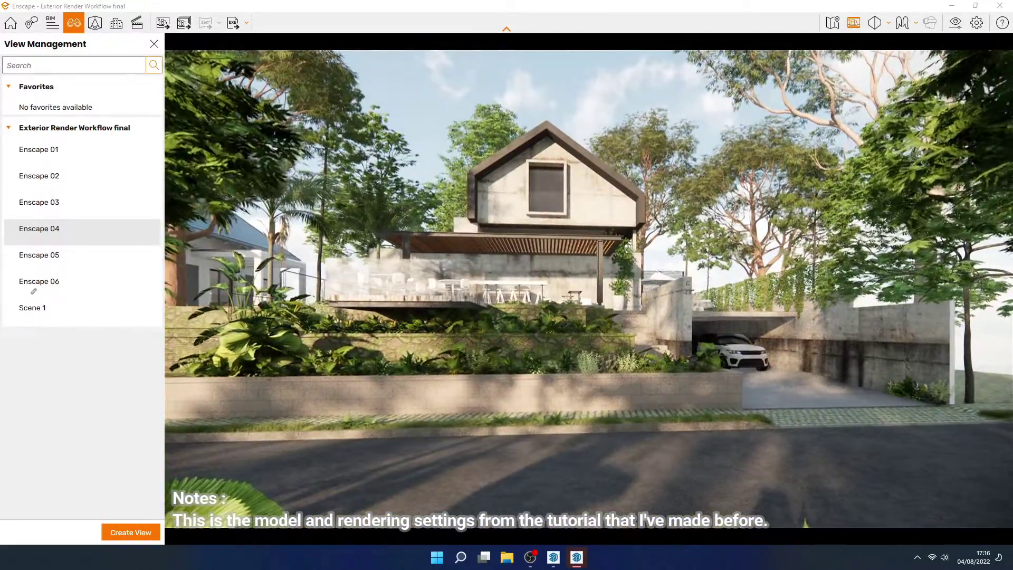
left_click(553, 557)
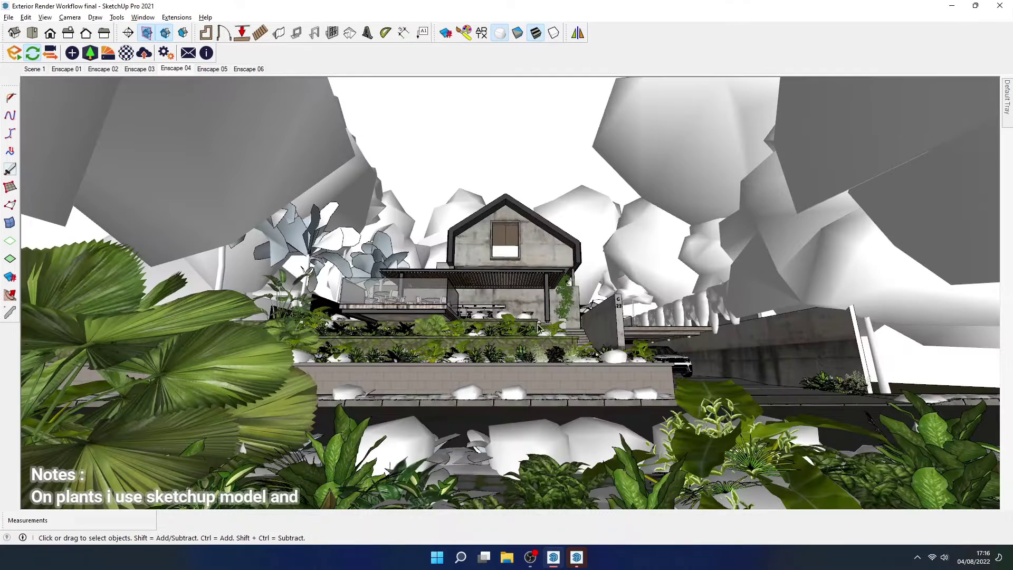
- Orbit the SketchUp model up to a wider view of the house, then return to Enscape
mouse_move(533, 296)
middle_mouse_down()
mouse_move(532, 386)
mouse_move(554, 369)
middle_mouse_up()
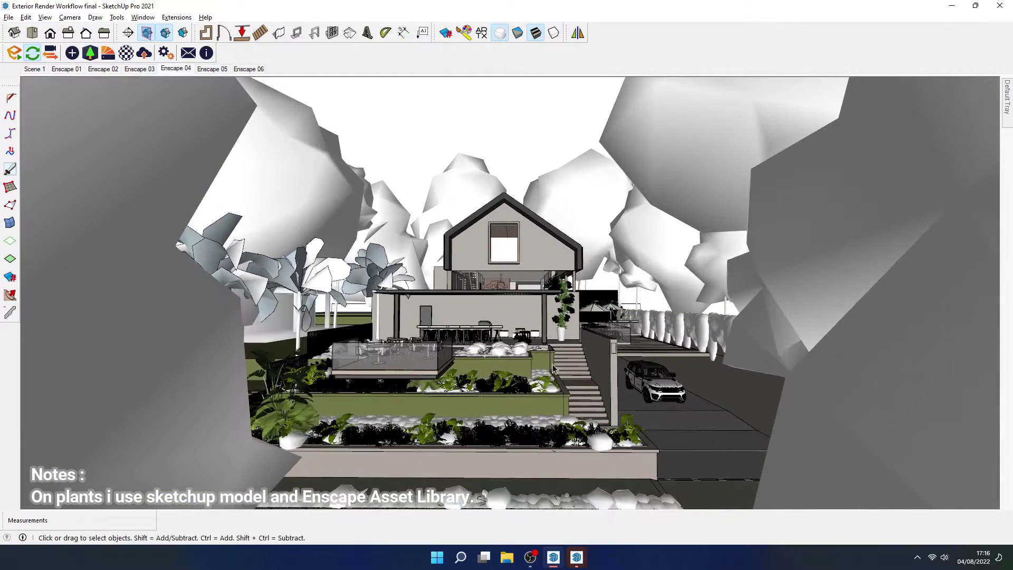
left_click(584, 553)
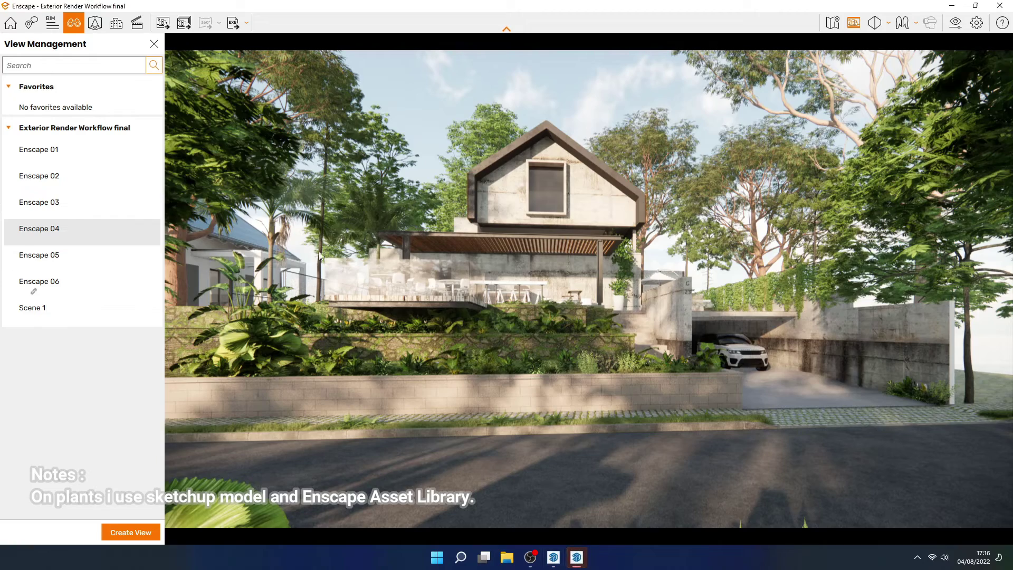
- Preview saved views Enscape 05 and 06, return to Enscape 04, and bring up Visual Settings
left_click(77, 270)
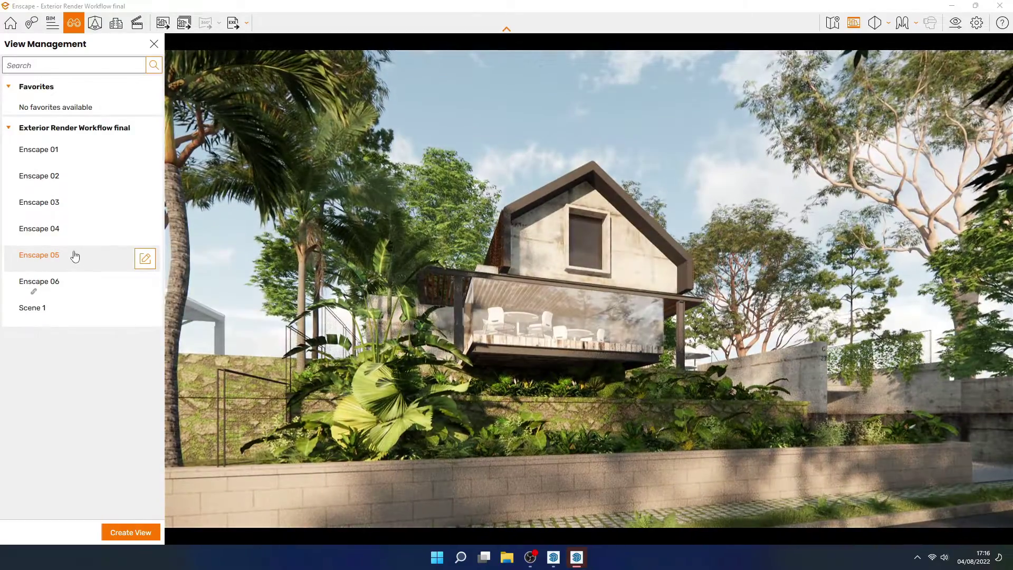
left_click(80, 285)
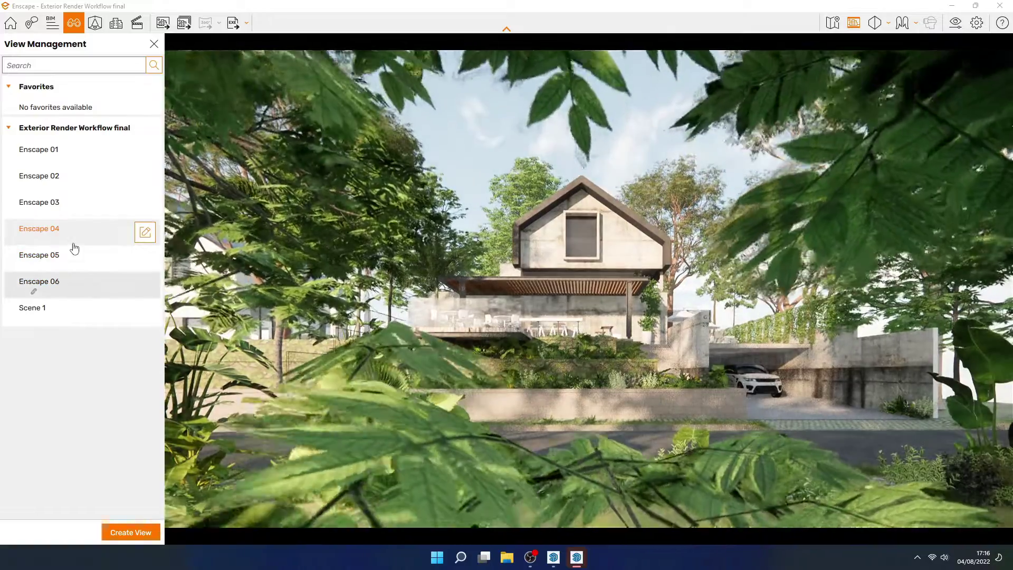
left_click(75, 247)
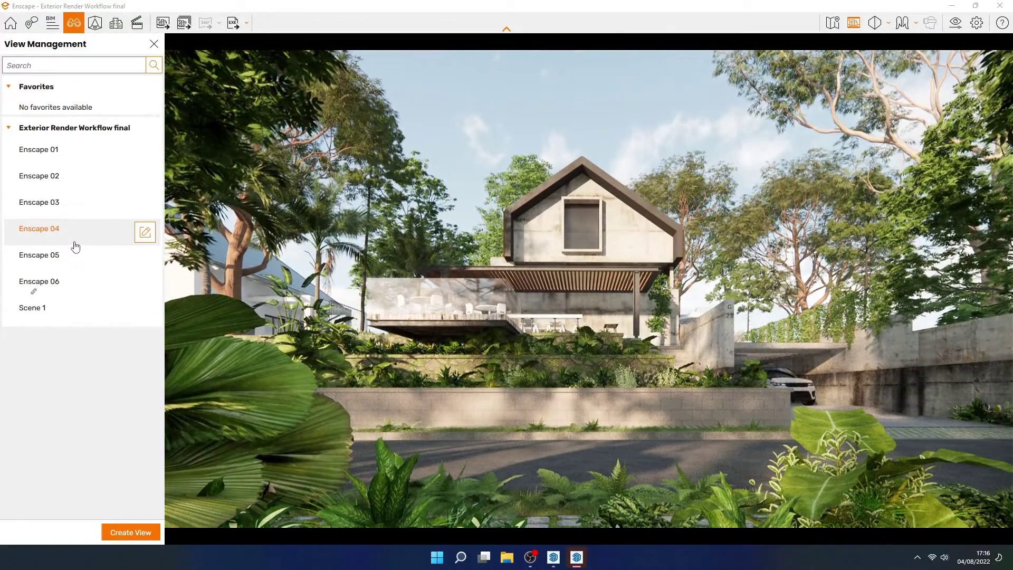
left_click(961, 27)
- Lower the field of view and set the atmosphere wind intensity to 10%
left_click_drag(486, 82, 726, 82)
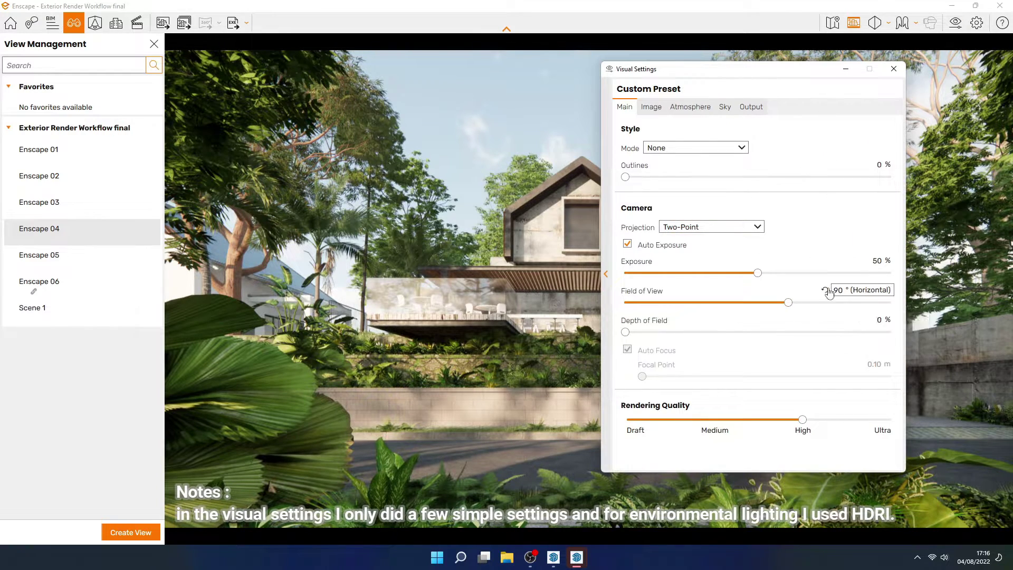
left_click_drag(791, 303, 758, 303)
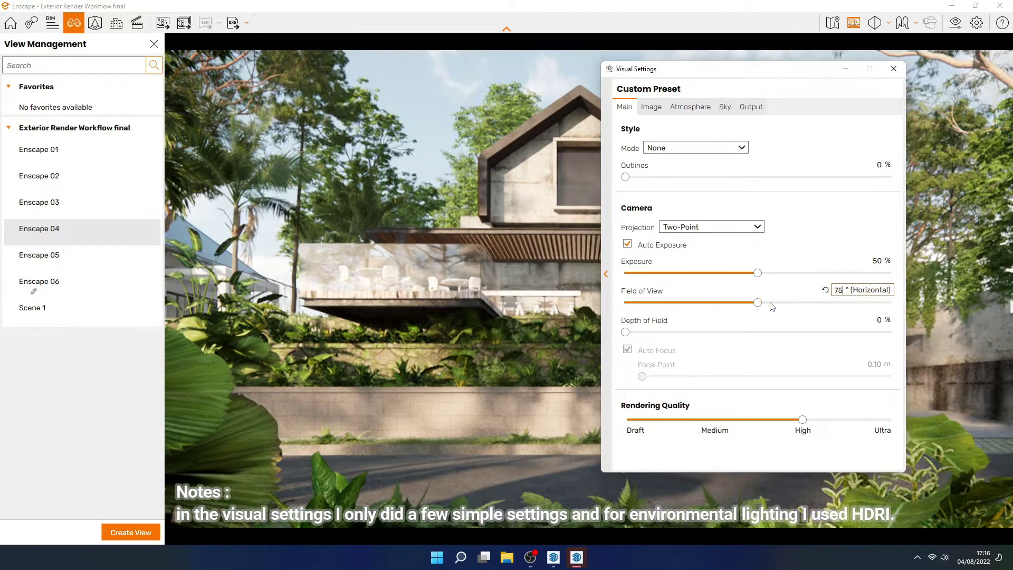
left_click(656, 110)
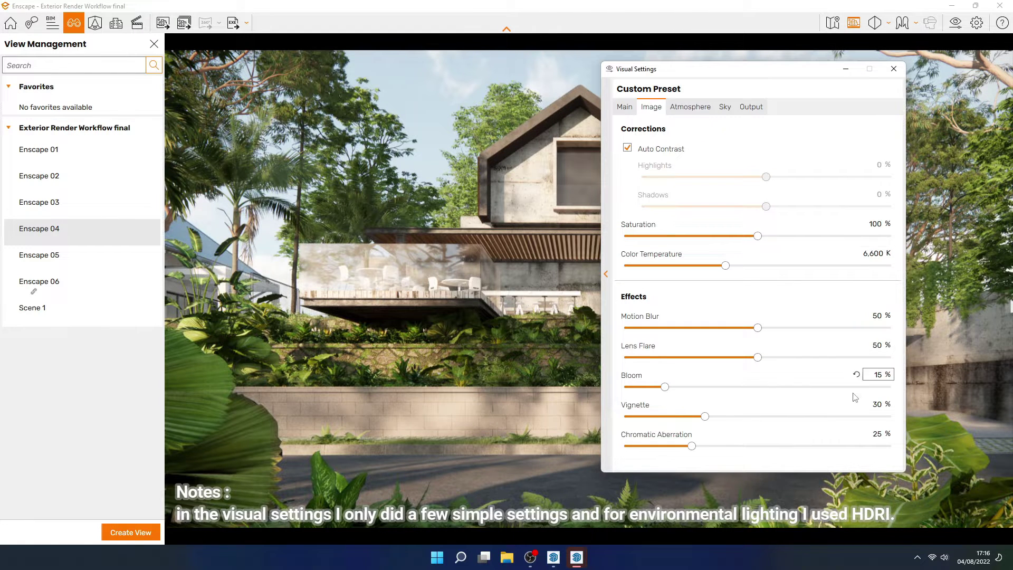
left_click(703, 108)
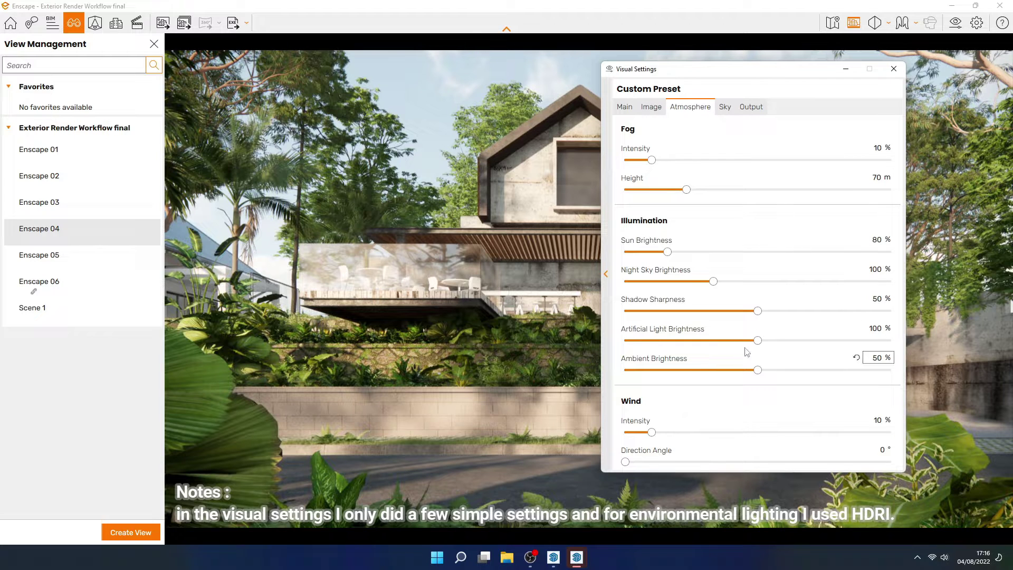
left_click(724, 108)
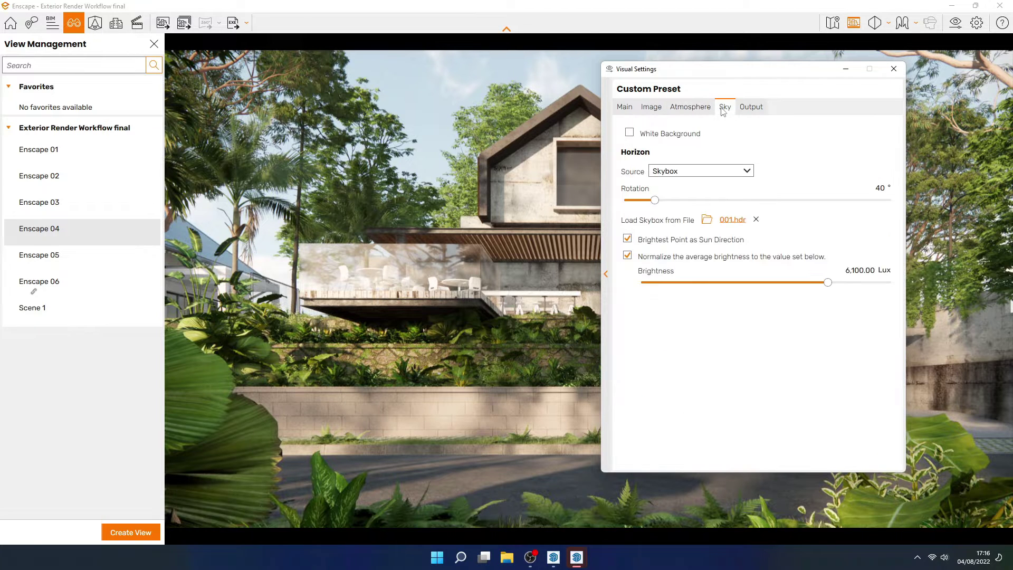
left_click(690, 107)
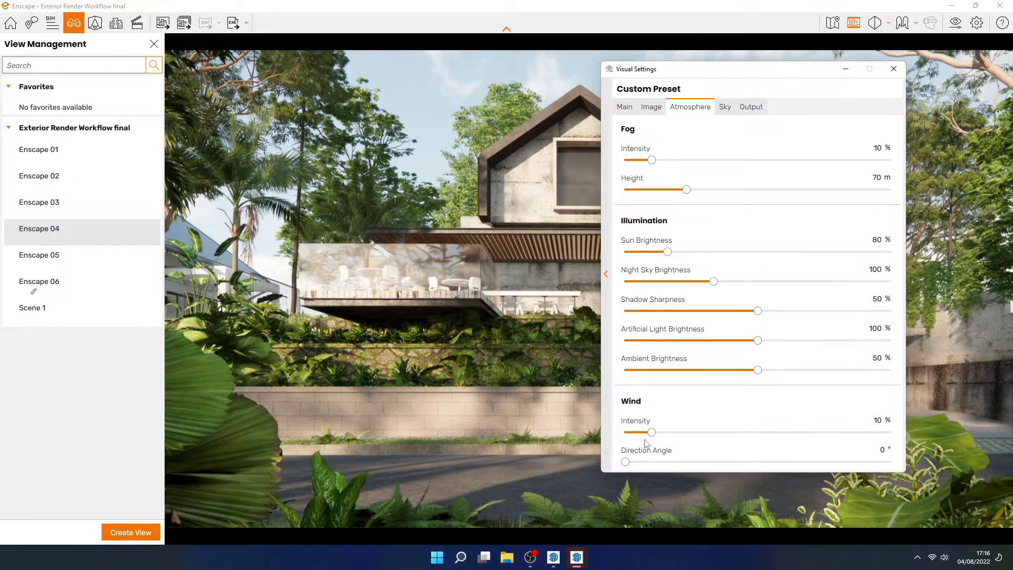
mouse_move(653, 436)
left_mouse_down()
mouse_move(883, 442)
mouse_move(642, 438)
left_mouse_up()
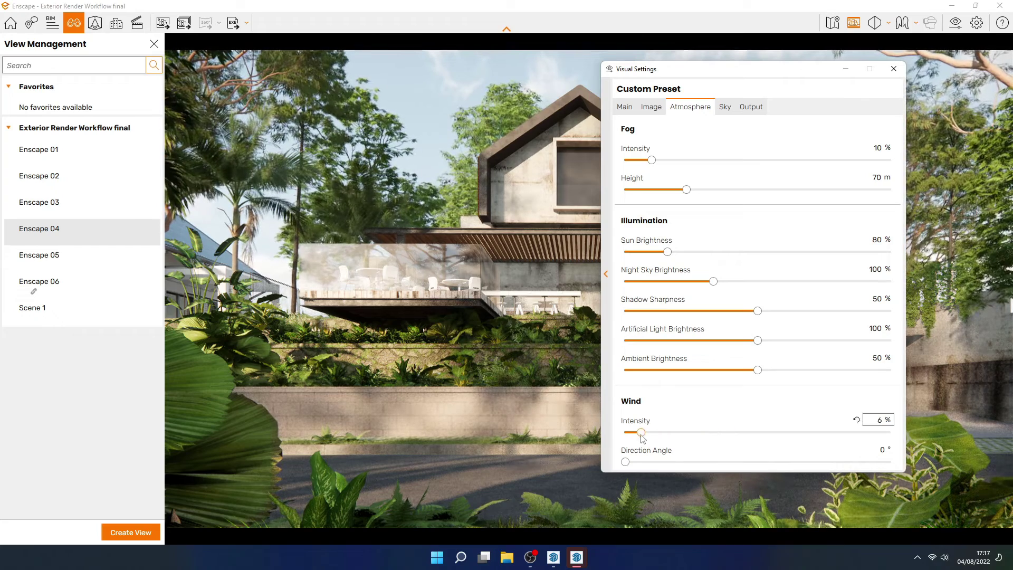
type("0")
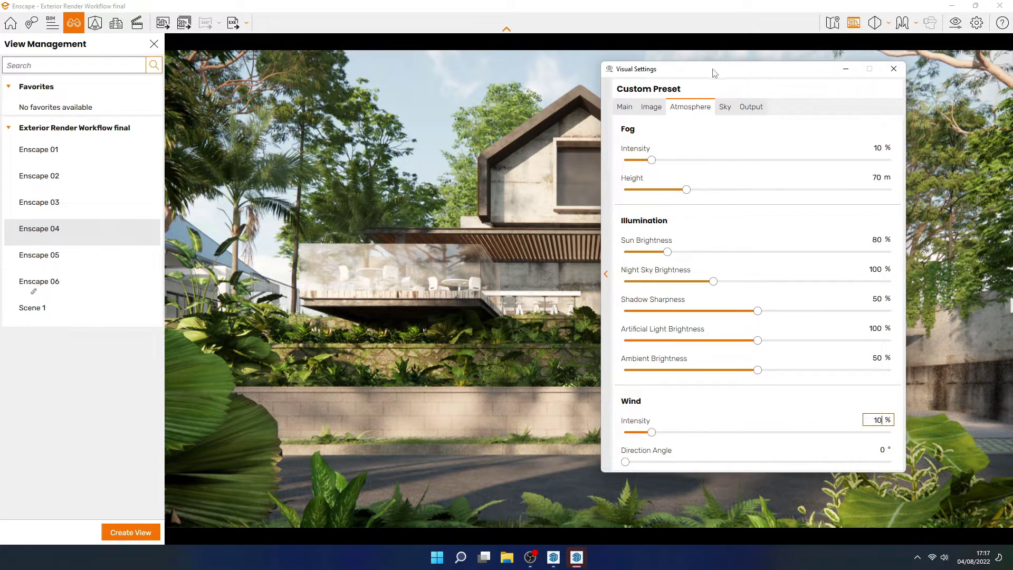
- Change the horizon source from Skybox to Clear sky and put Visual Settings away
left_click(725, 107)
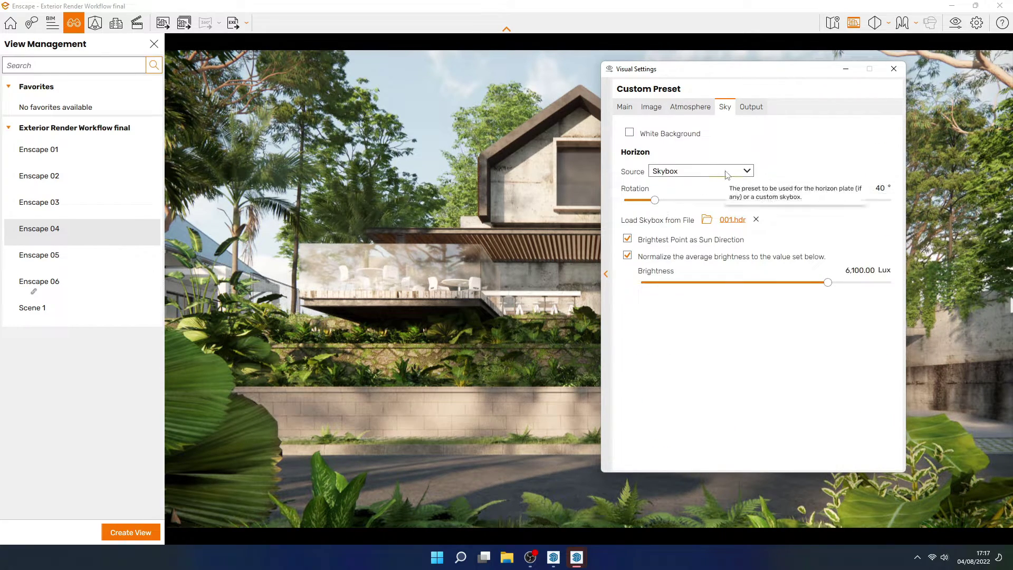
left_click(751, 108)
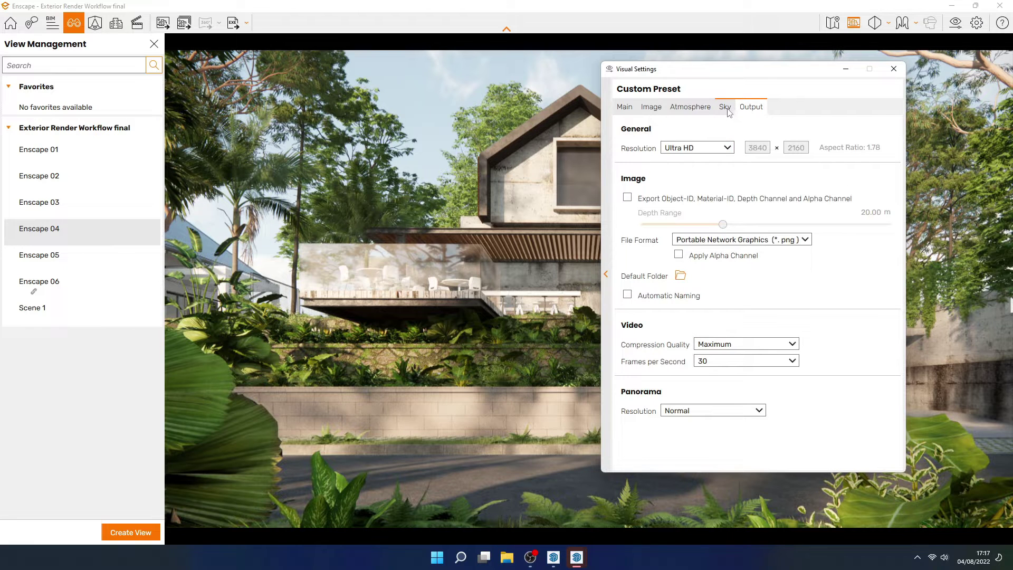
left_click(726, 109)
left_click(714, 173)
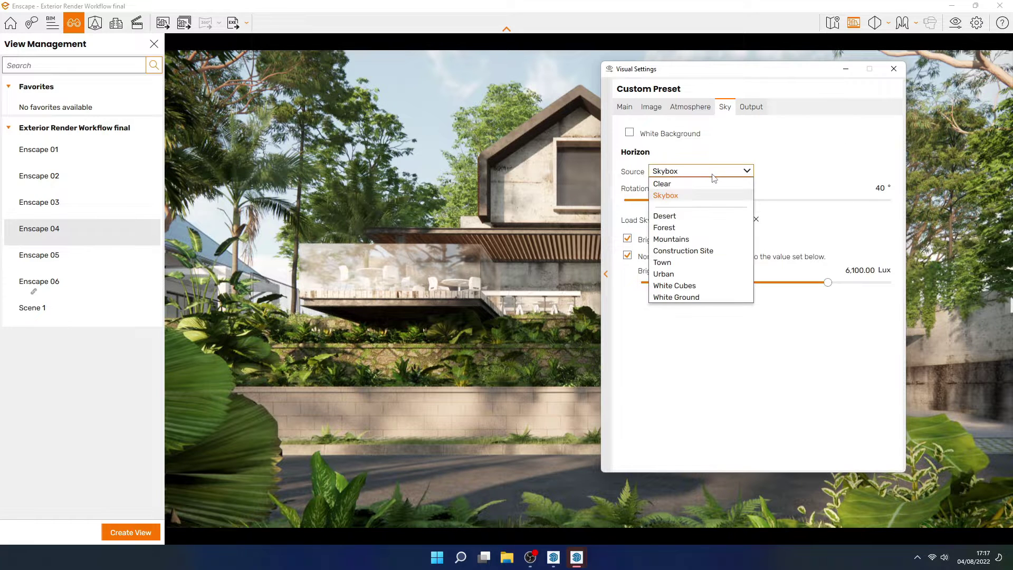
left_click(713, 175)
left_click(715, 184)
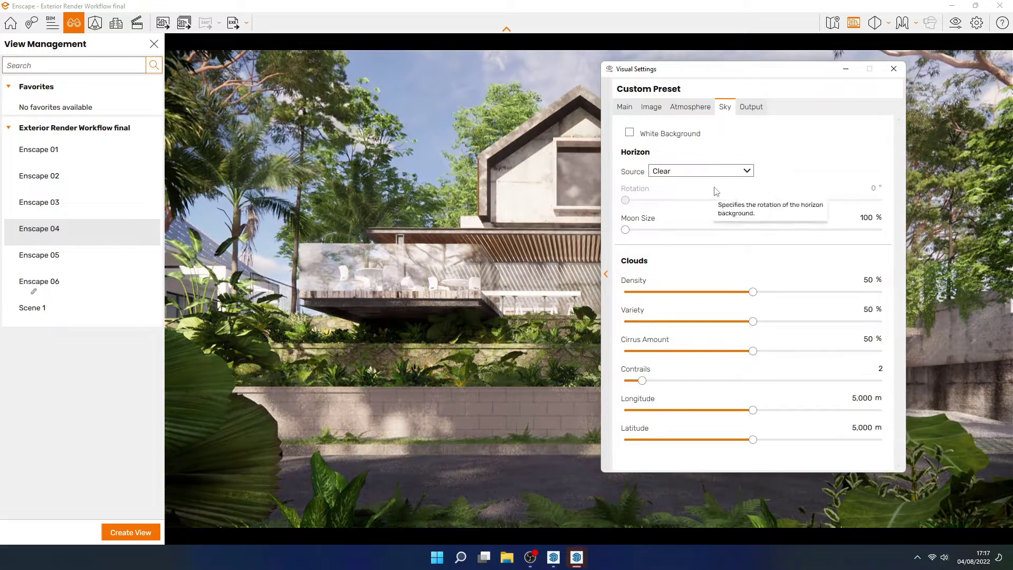
left_click(845, 69)
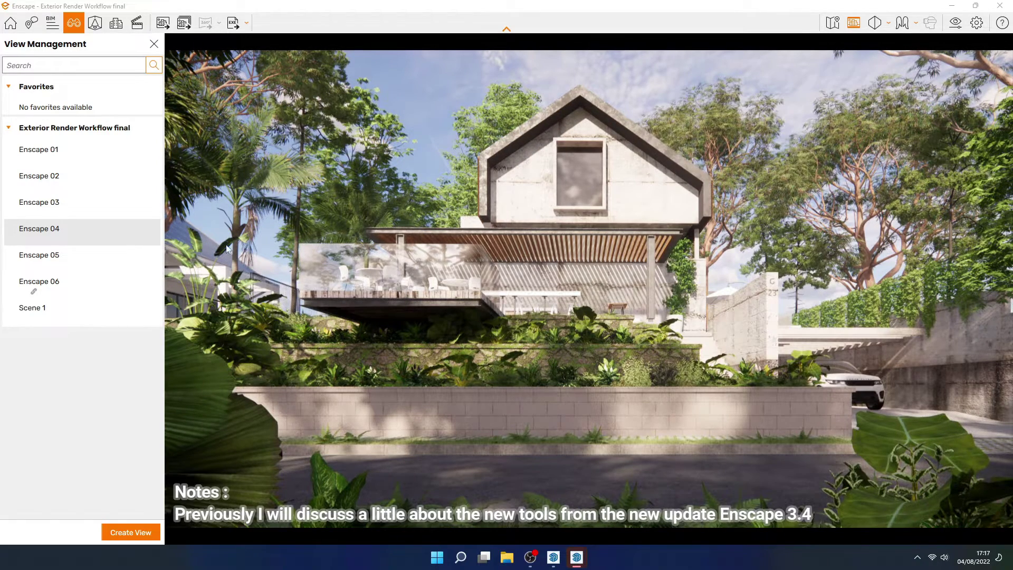
- Edit the Enscape 04 view and enable Save Enscape Sun Position
left_click(101, 287)
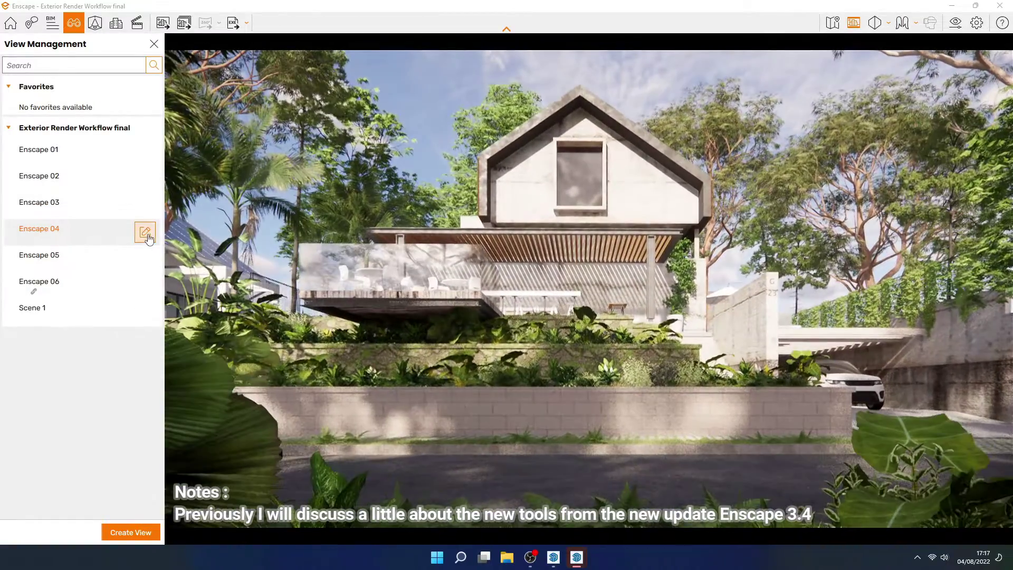
left_click(145, 233)
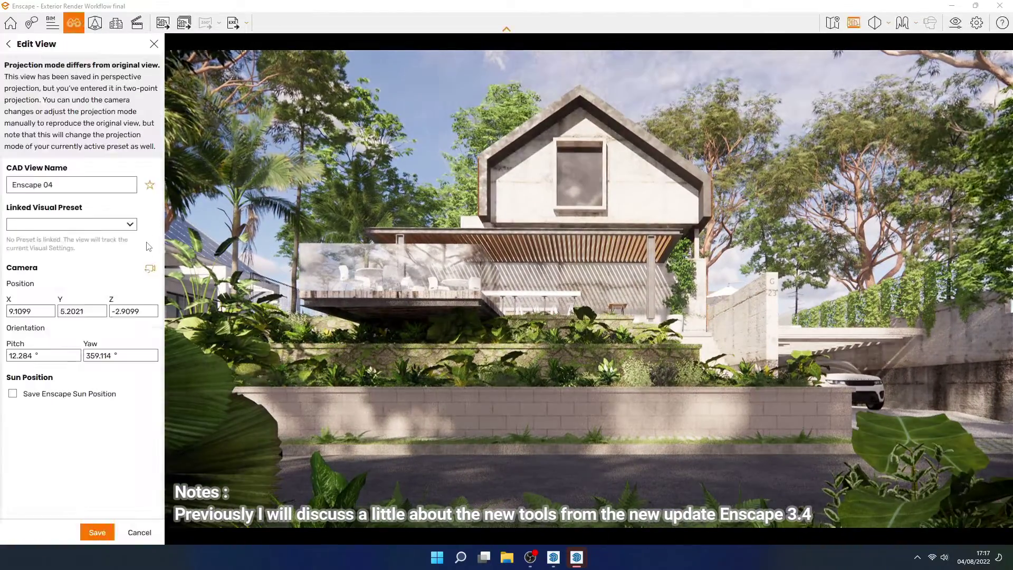
left_click(48, 397)
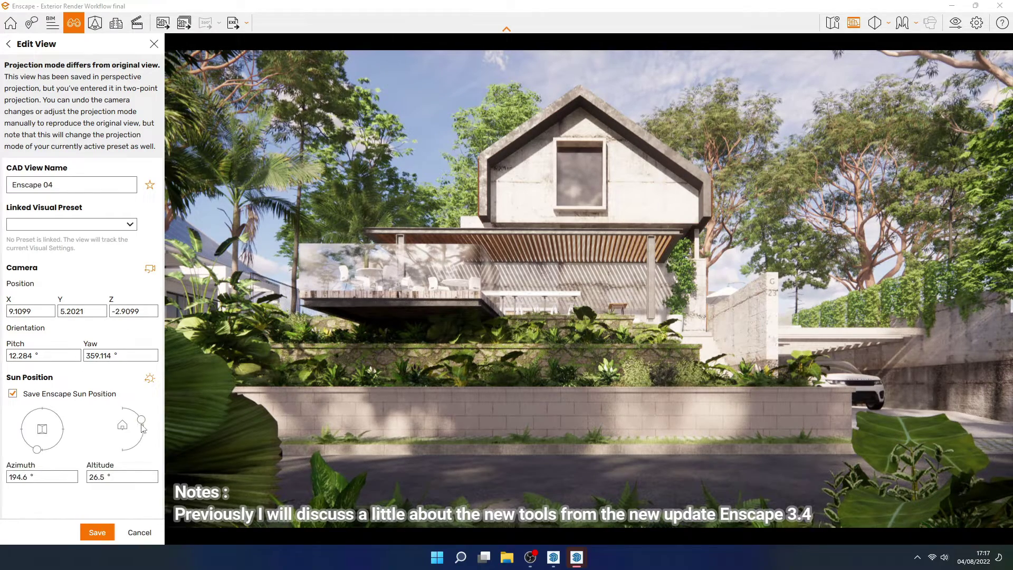
- Drag the sun handles to 214.5° azimuth and 27.0° altitude to shift the shadows
mouse_move(142, 425)
left_mouse_down()
mouse_move(133, 403)
mouse_move(136, 412)
left_mouse_up()
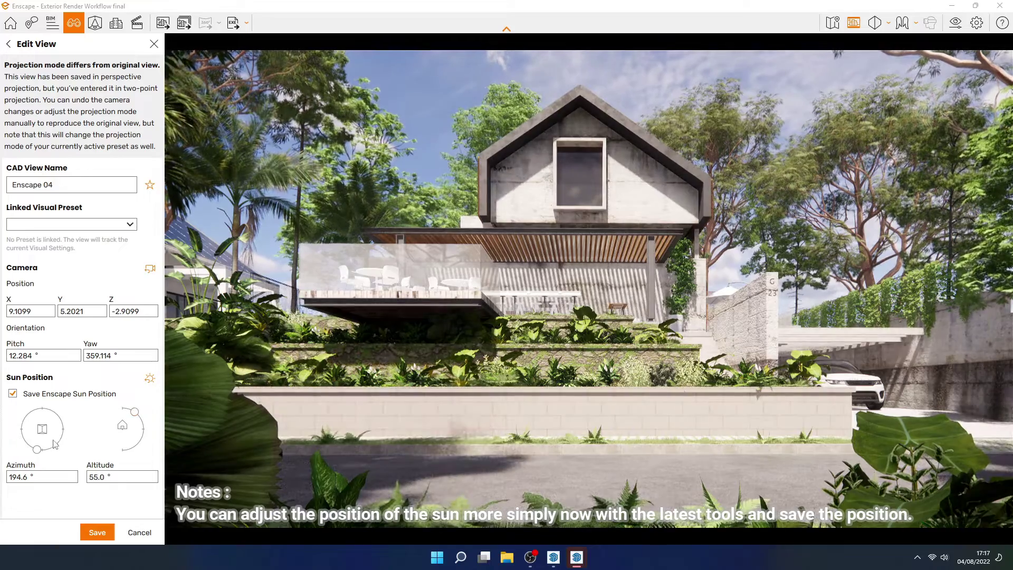
left_click_drag(38, 450, 51, 448)
left_click_drag(133, 413, 138, 415)
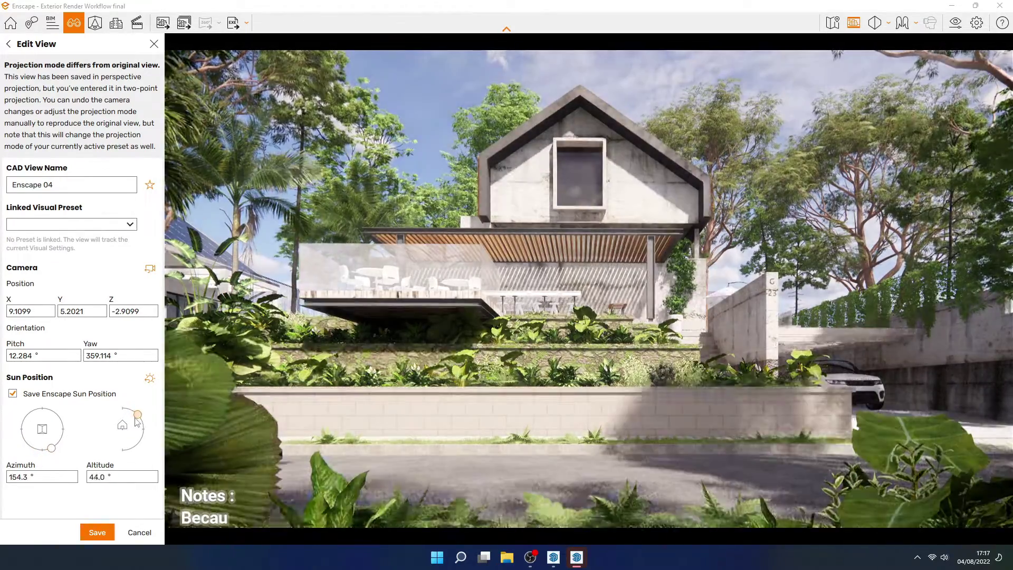
left_click_drag(51, 448, 31, 447)
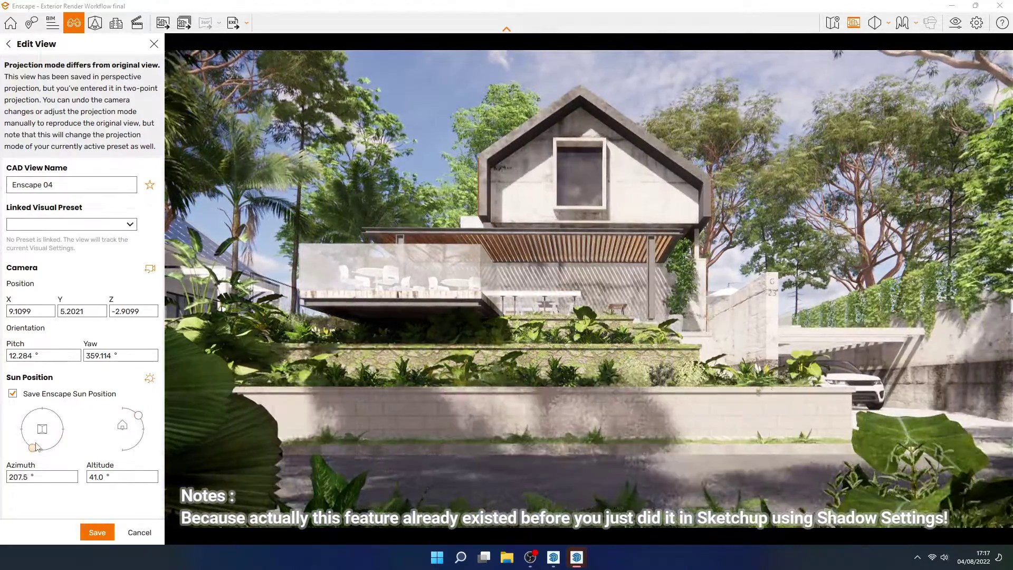
left_click_drag(138, 415, 146, 422)
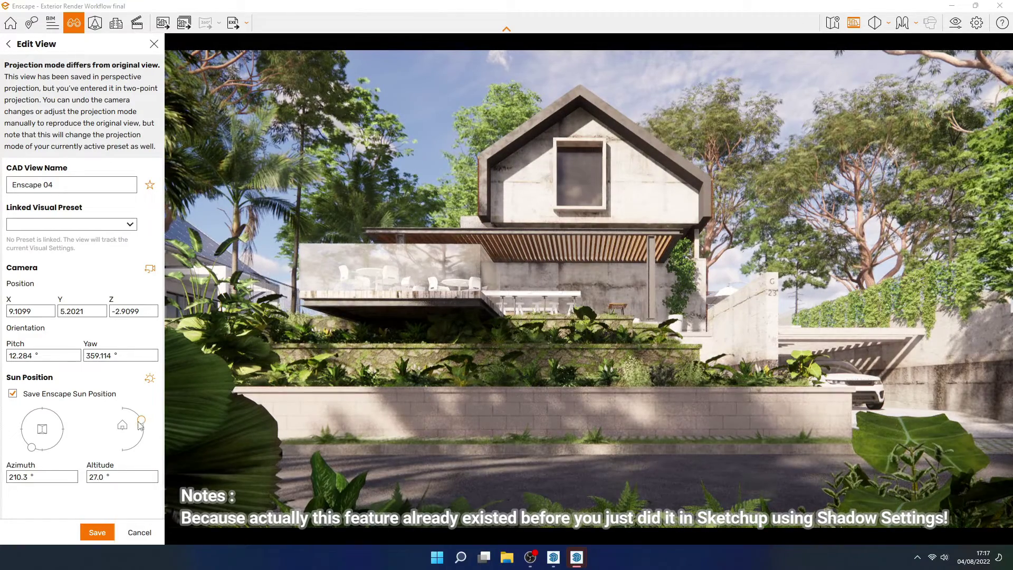
left_click_drag(36, 447, 30, 447)
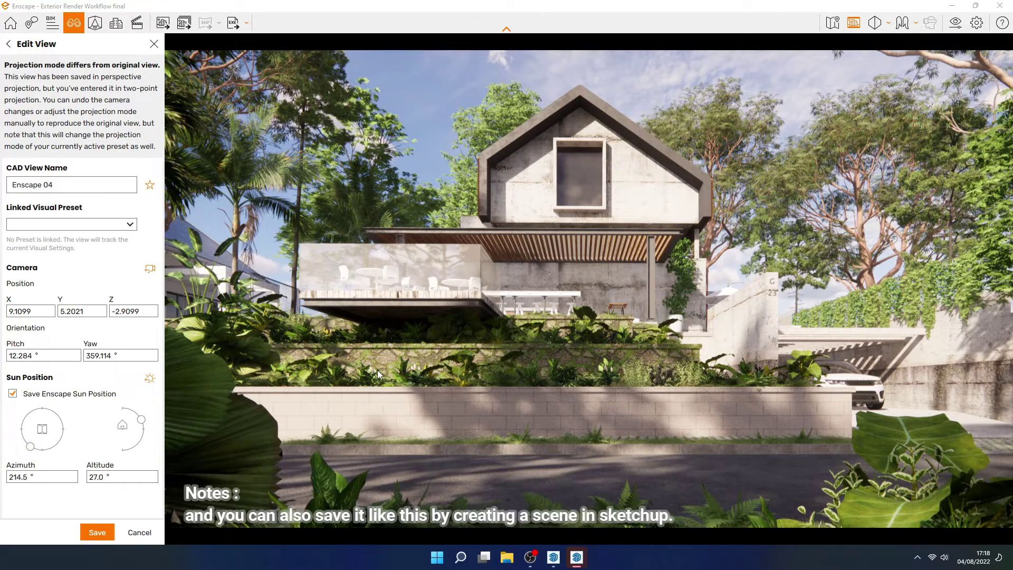
- Save the Enscape 04 view with its sun position and set Horizon Source to Skybox
left_click(97, 533)
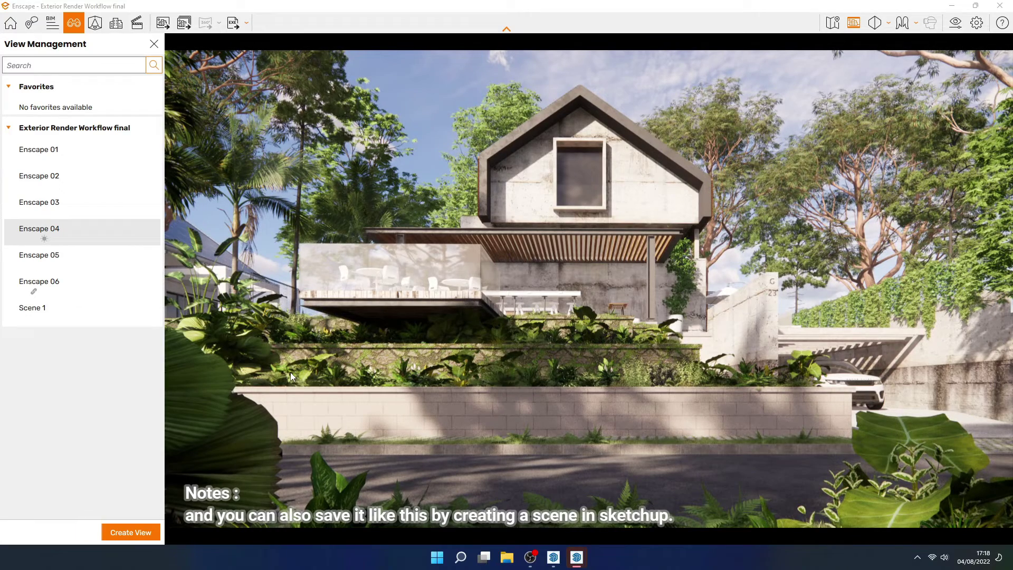
left_click(953, 23)
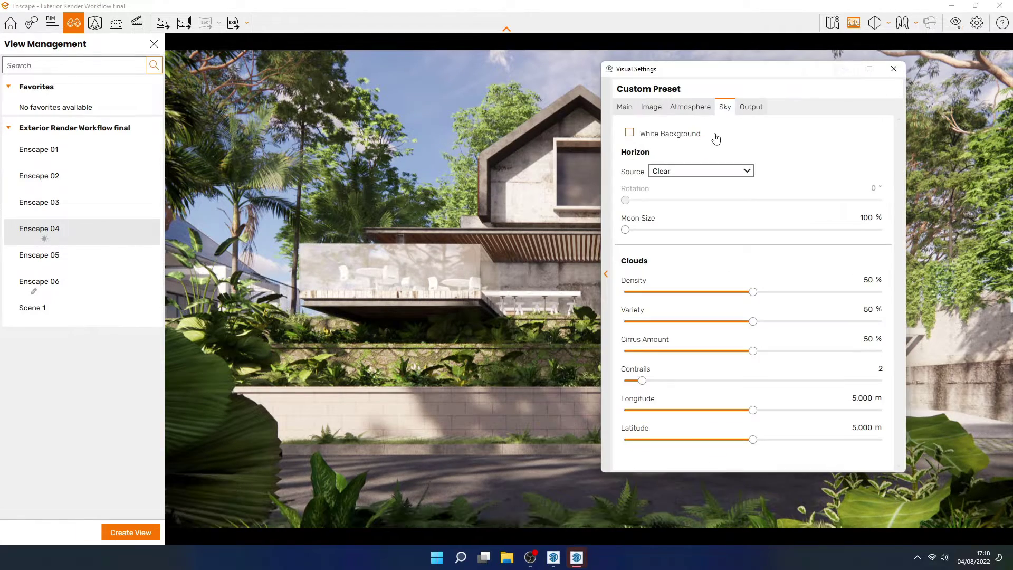
left_click(730, 176)
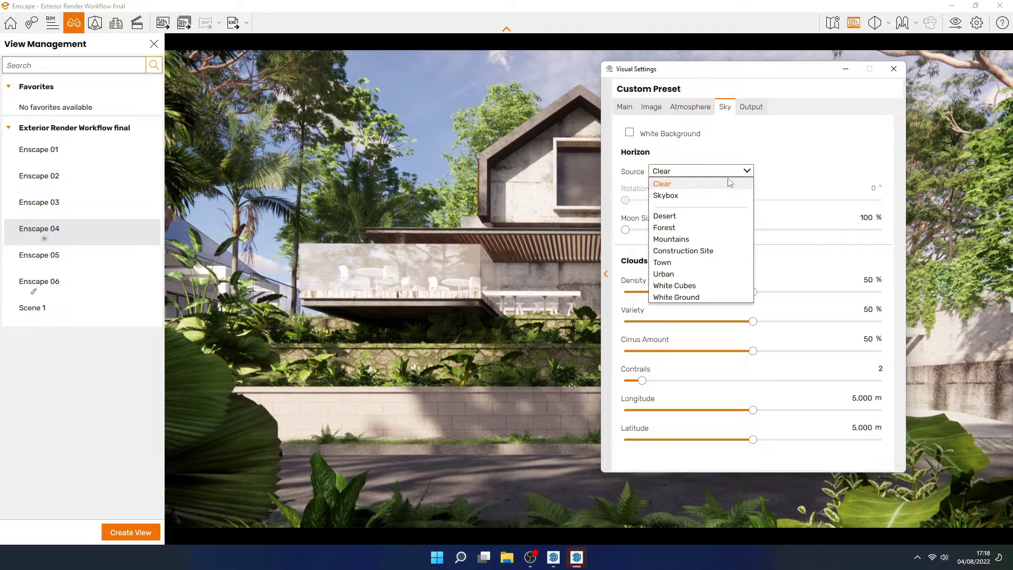
left_click(666, 195)
- Close visual settings and the saved views list, leaving an empty camera-path Video Editor open
left_click(846, 69)
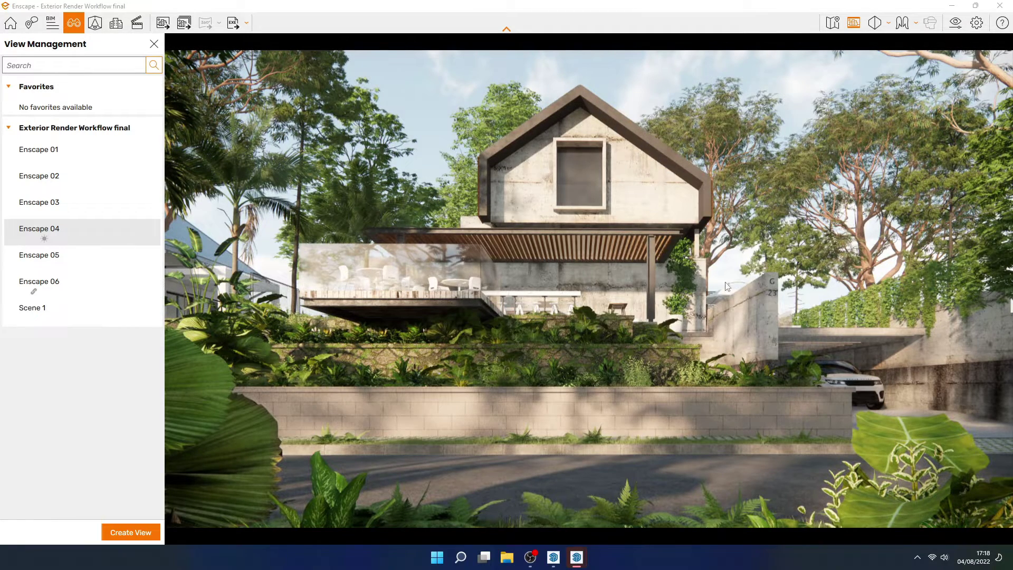
left_click(156, 45)
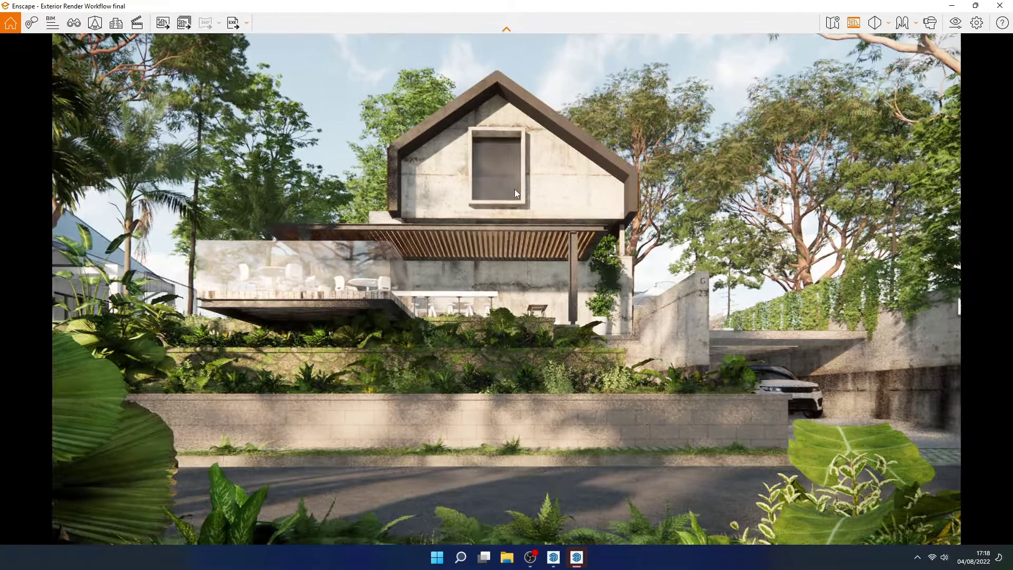
left_click(136, 23)
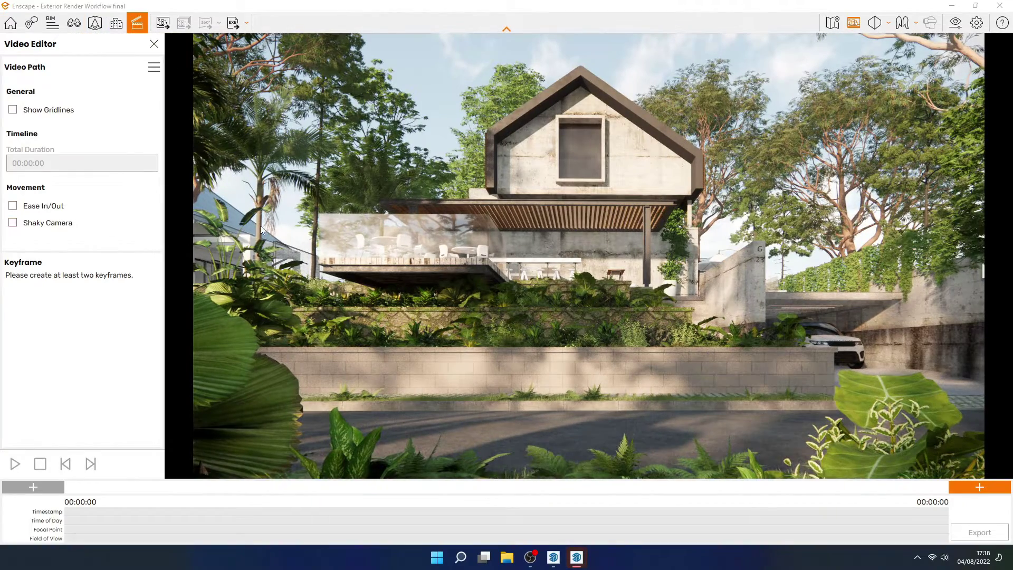
- From the Enscape 06 view, fly toward the house adding keyframes along the path
left_click(74, 23)
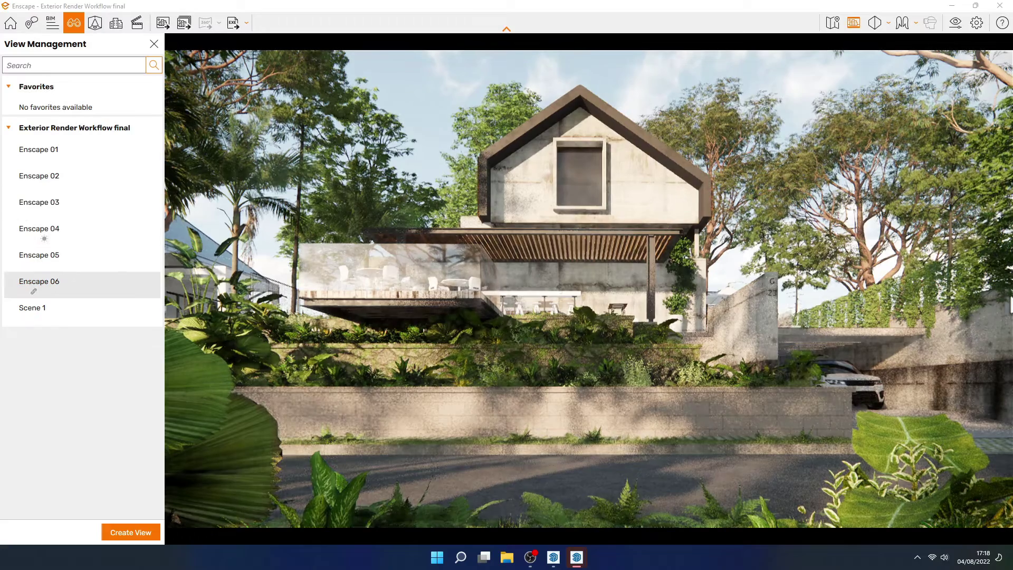
left_click(63, 281)
left_click(137, 23)
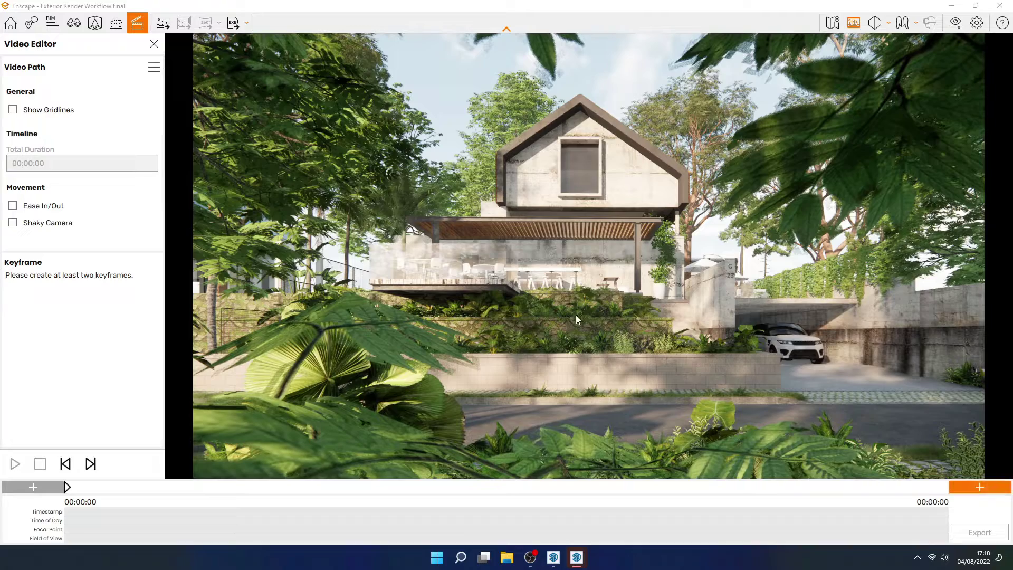
key("w")
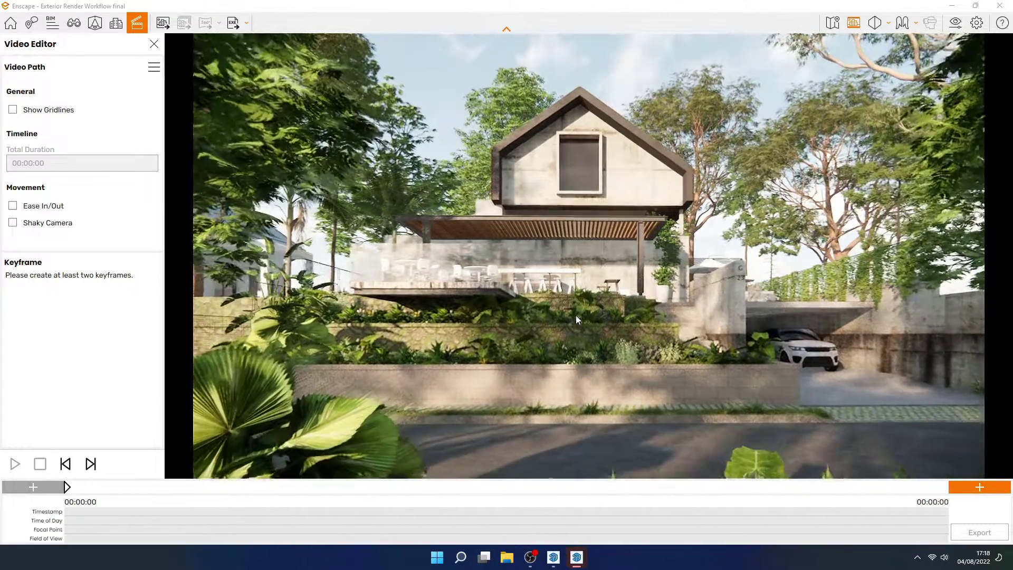
key("k")
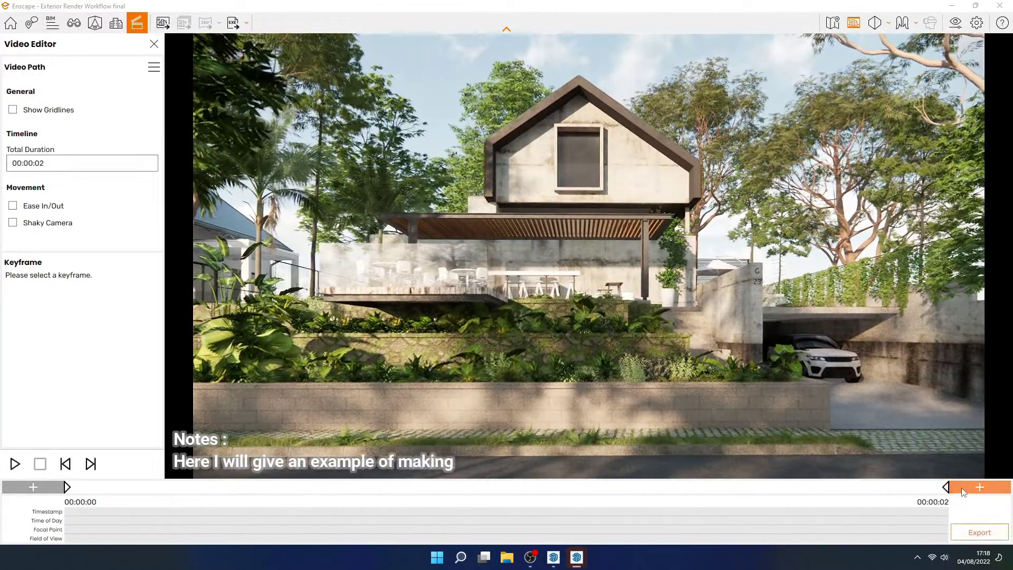
key("w")
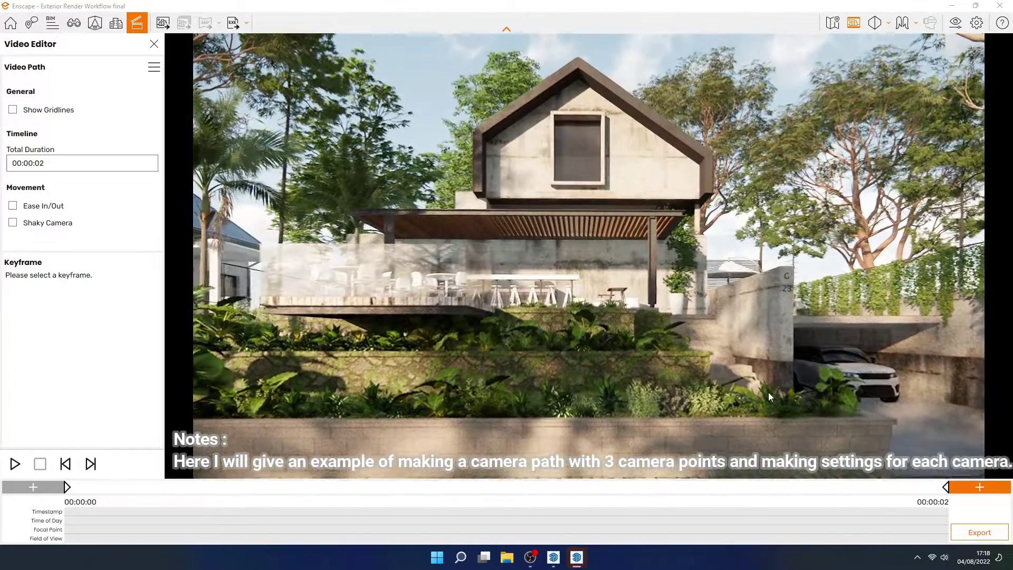
key("w")
left_click(964, 483)
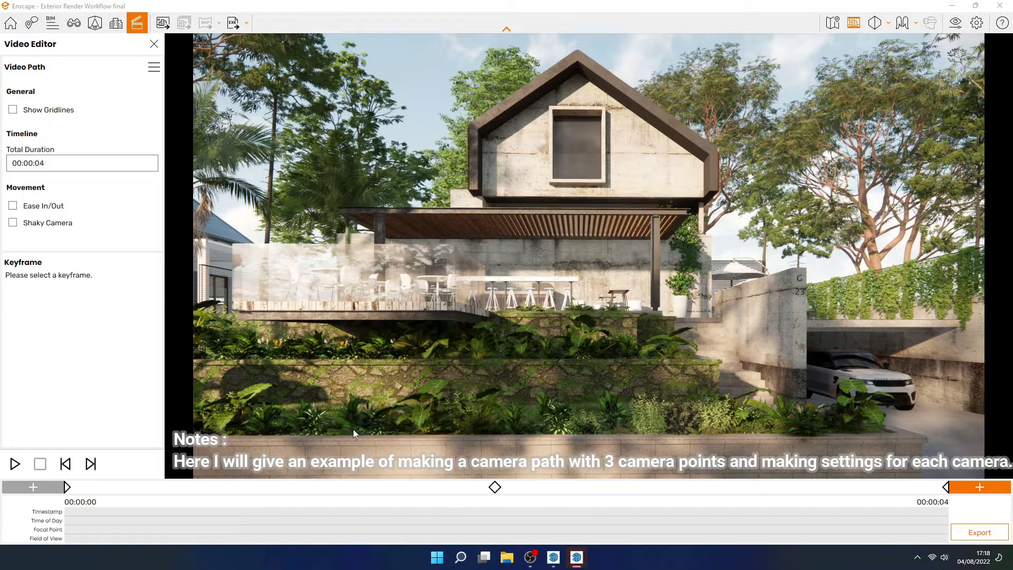
- Time the middle keyframe at 00:00:12 and preview the 25-second camera path
left_click(499, 488)
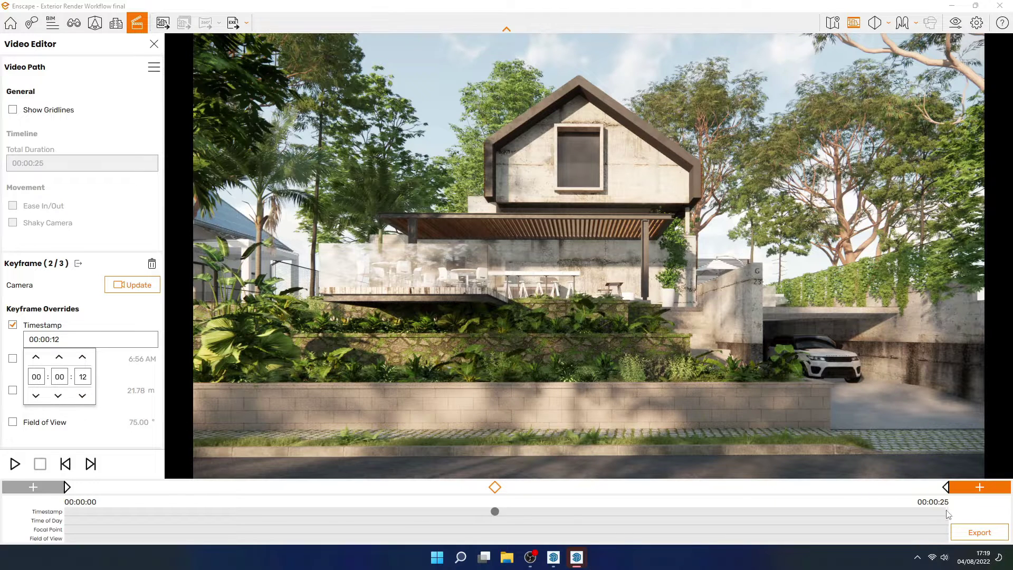
left_click(67, 487)
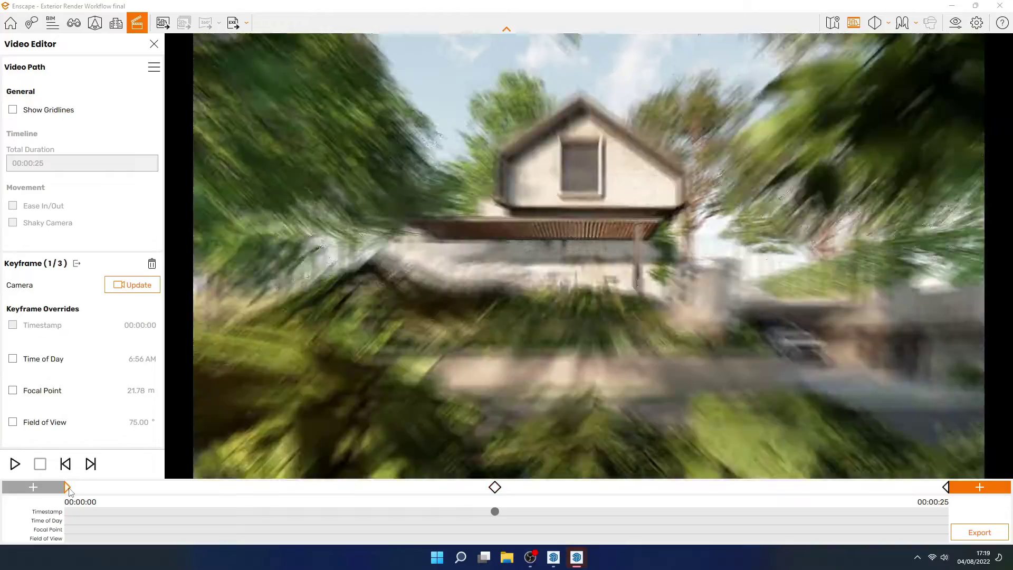
left_click(15, 464)
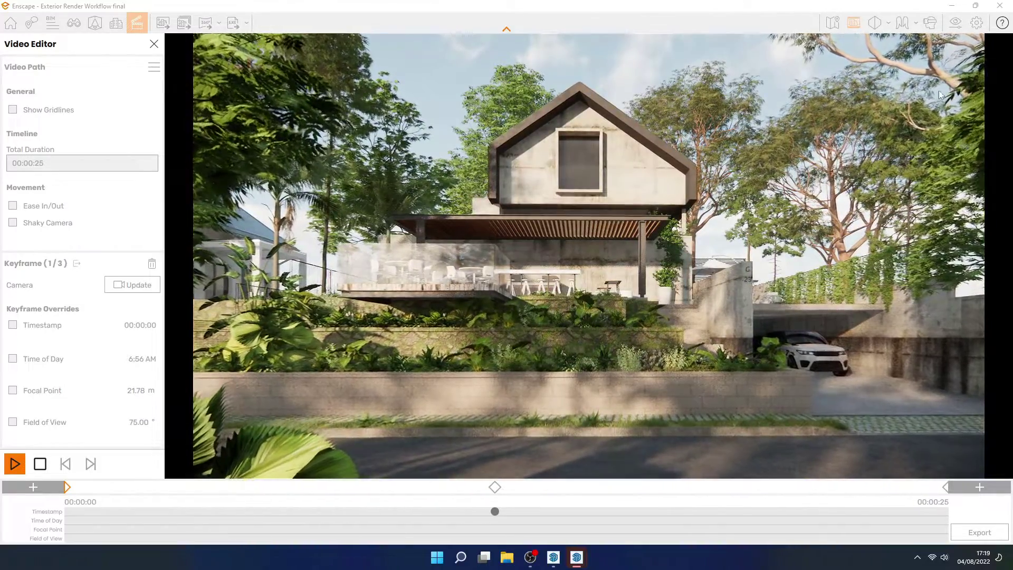
left_click(39, 465)
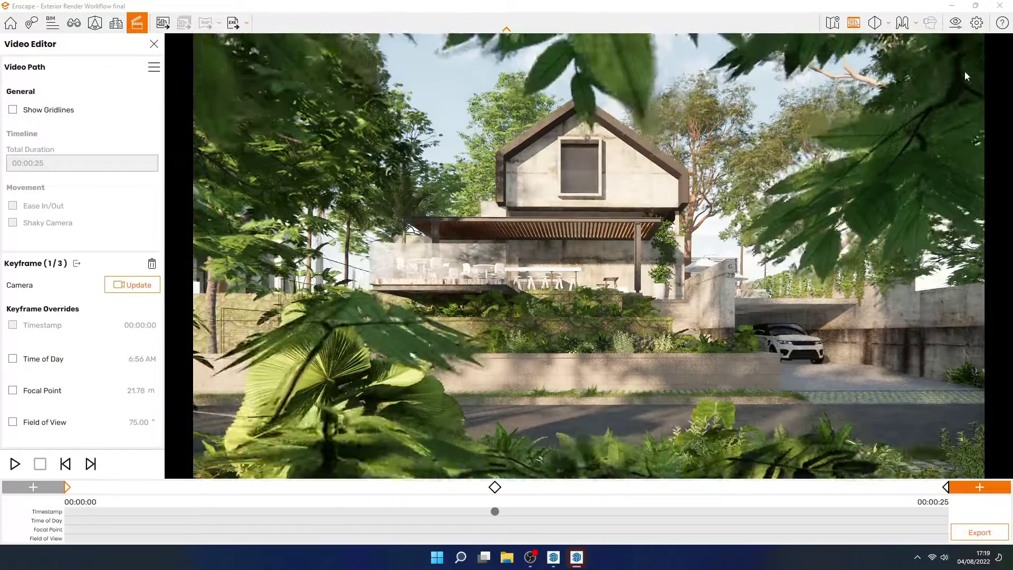
left_click(977, 22)
- Set Atmosphere wind intensity to 8% so plants sway, then close visual settings
left_click(677, 107)
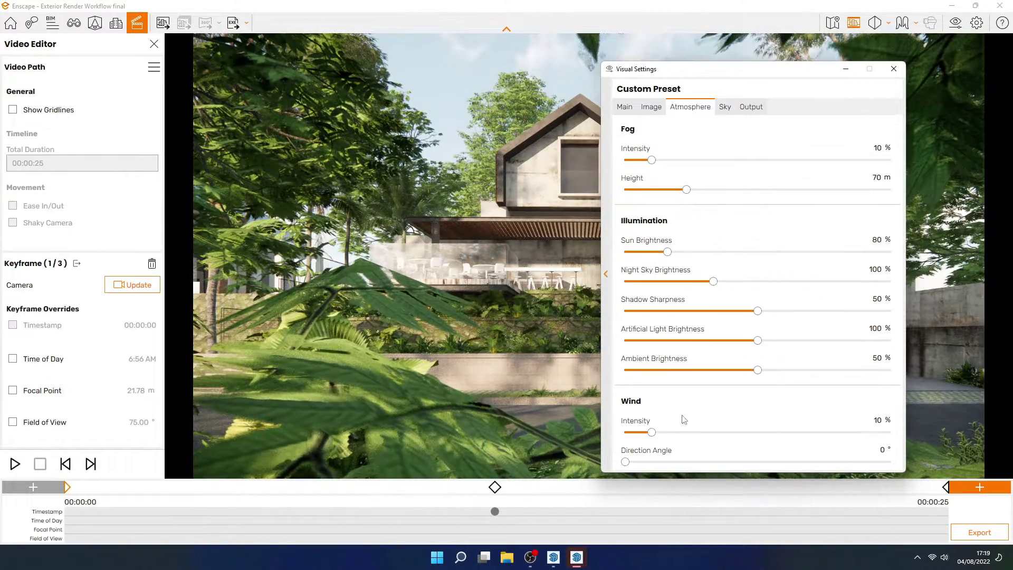
left_click_drag(653, 432, 690, 432)
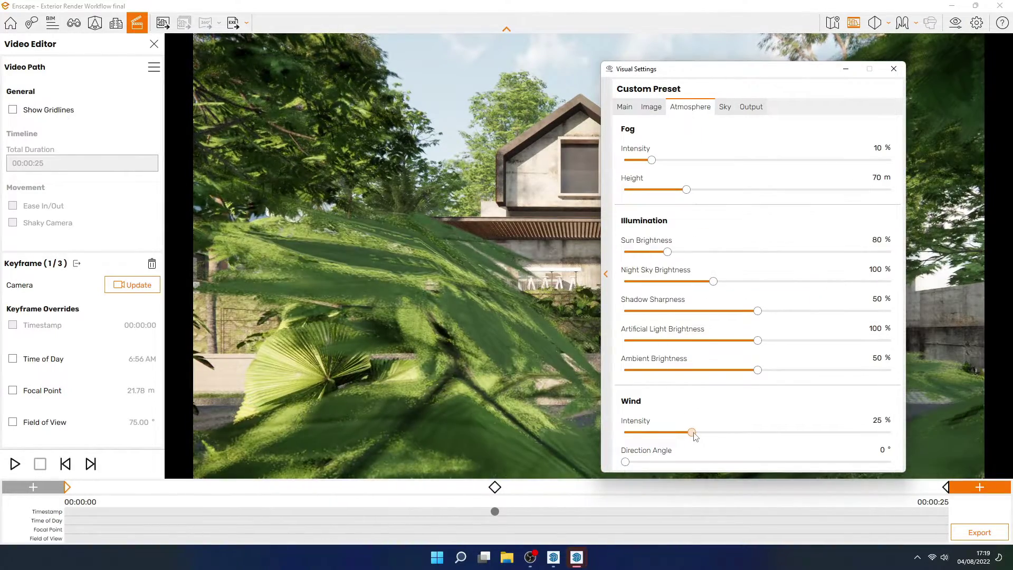
left_click(15, 464)
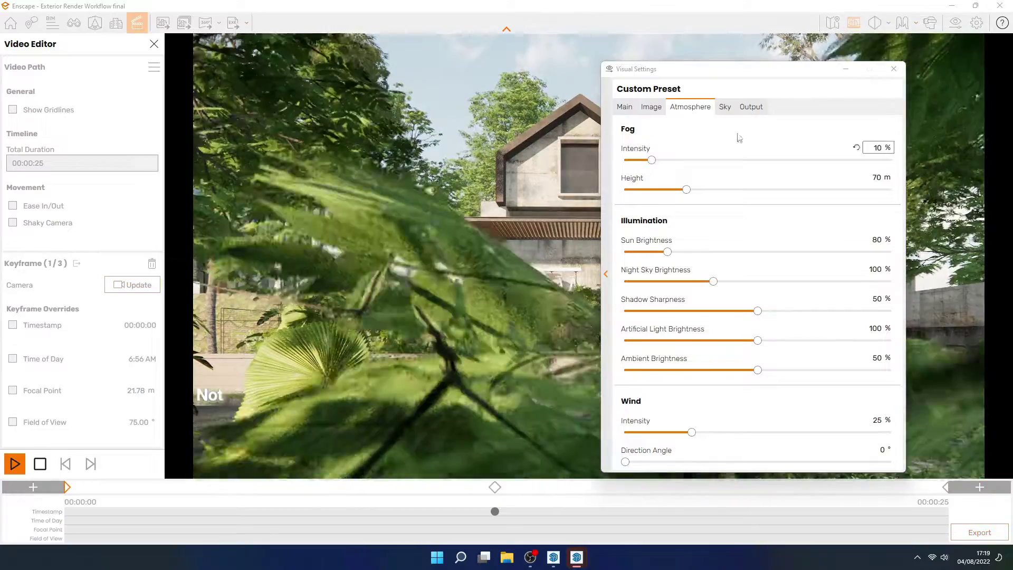
left_click_drag(806, 74, 963, 78)
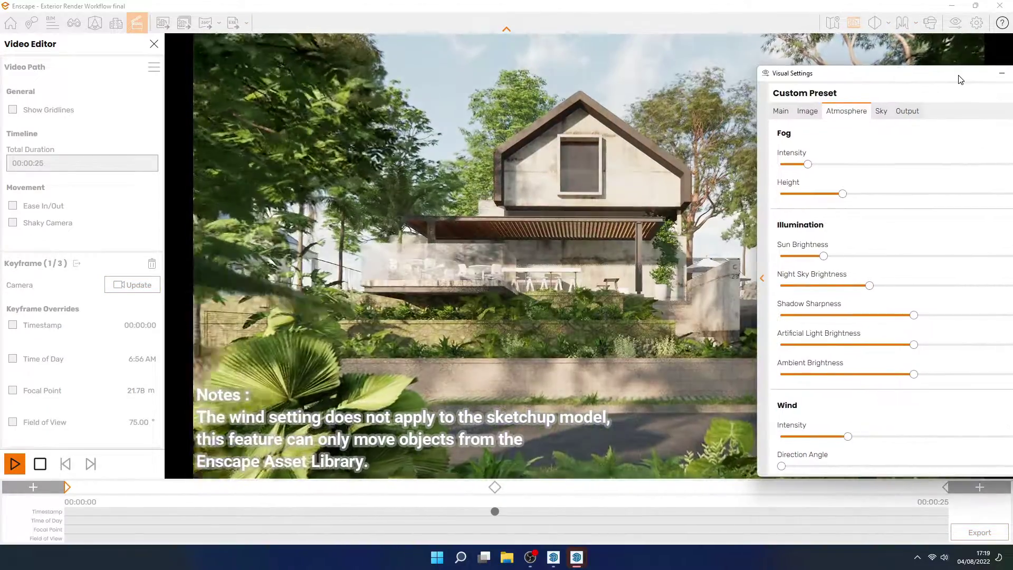
mouse_move(849, 437)
left_mouse_down()
mouse_move(977, 448)
mouse_move(793, 436)
left_mouse_up()
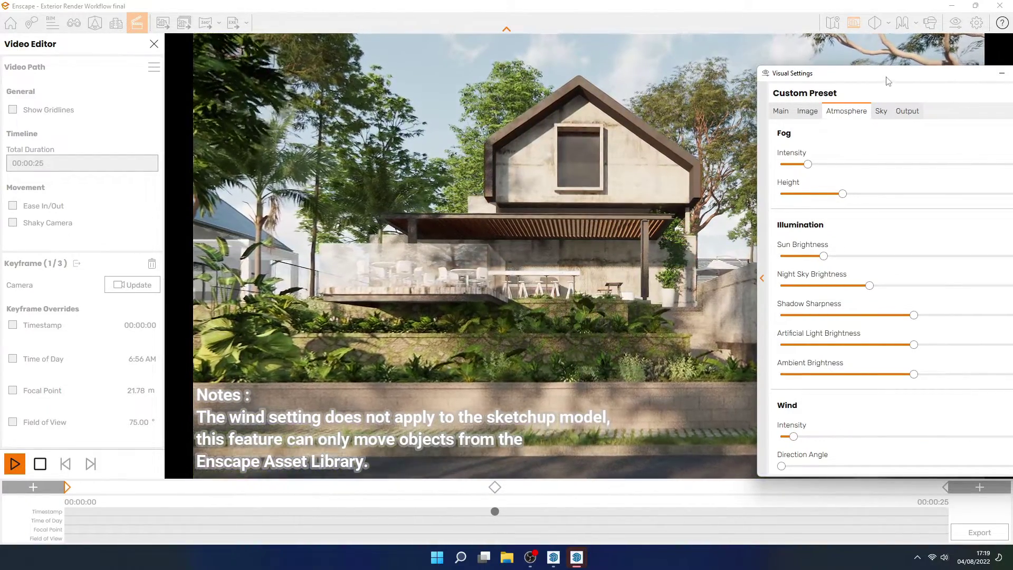
left_click_drag(888, 80, 774, 77)
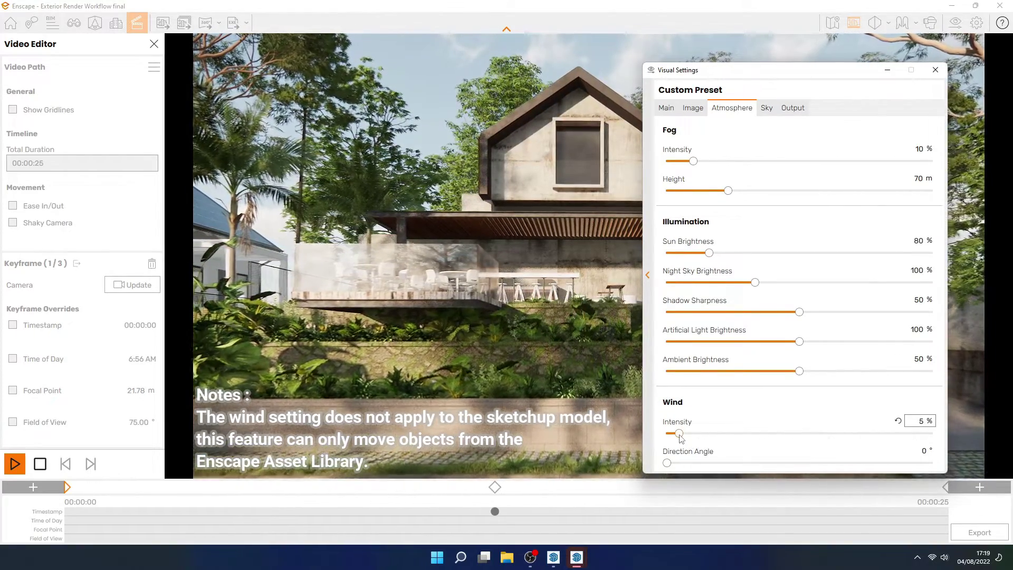
left_click_drag(680, 433, 688, 433)
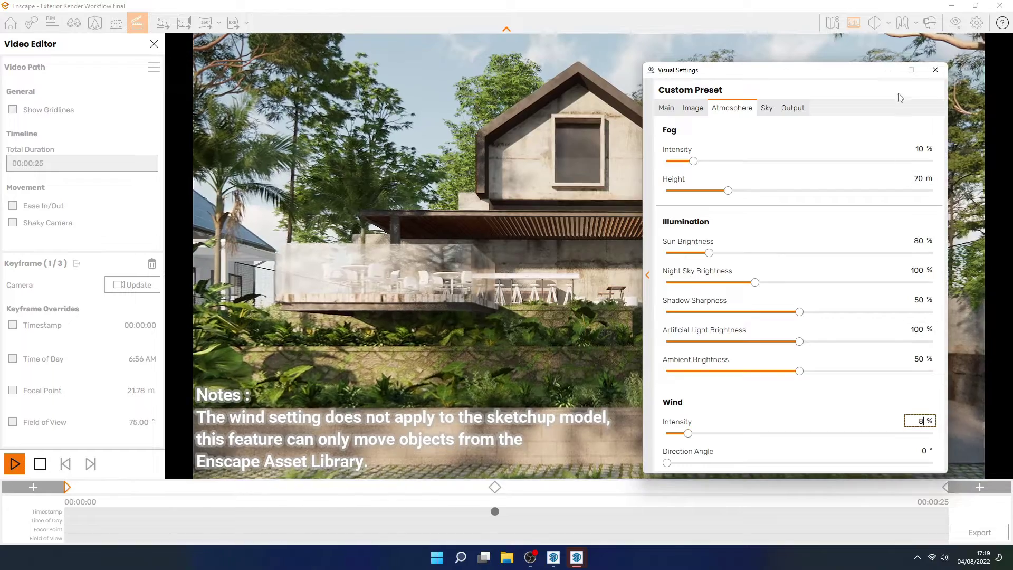
left_click(887, 70)
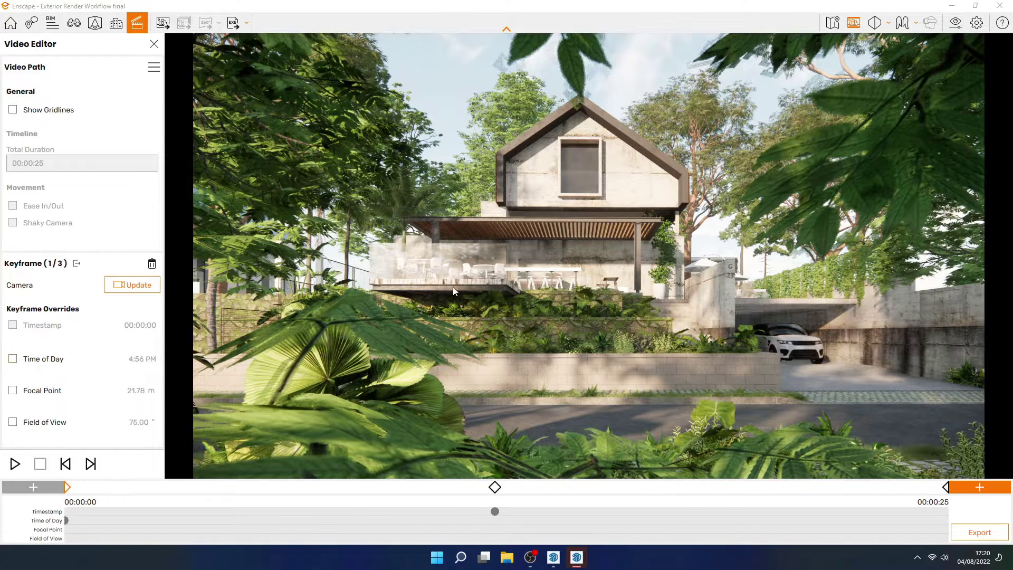
- Set Main-tab depth of field to 8% to blur the foreground foliage, then close
left_click(962, 29)
left_click(666, 108)
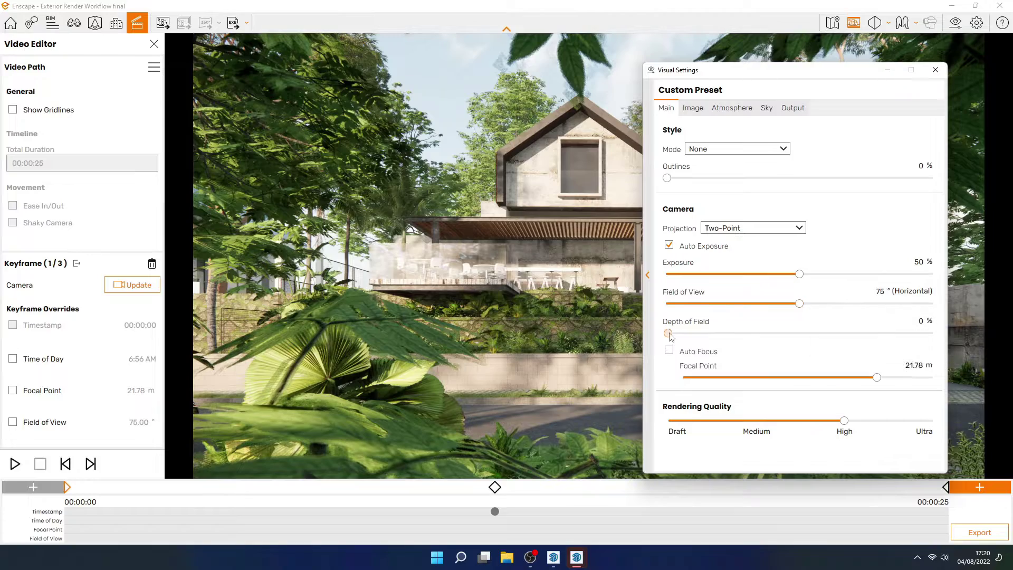
left_click_drag(668, 334, 690, 334)
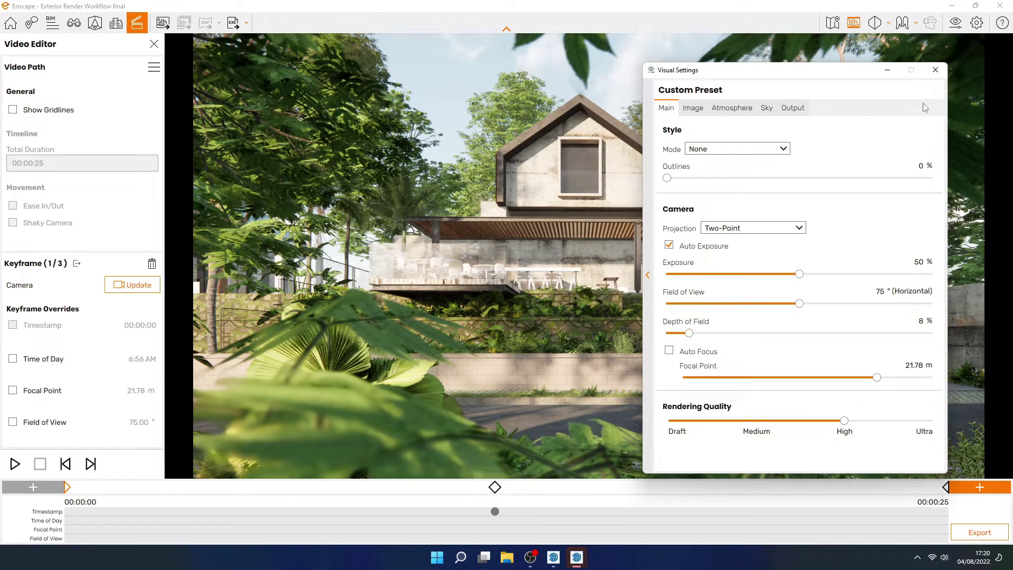
left_click(936, 69)
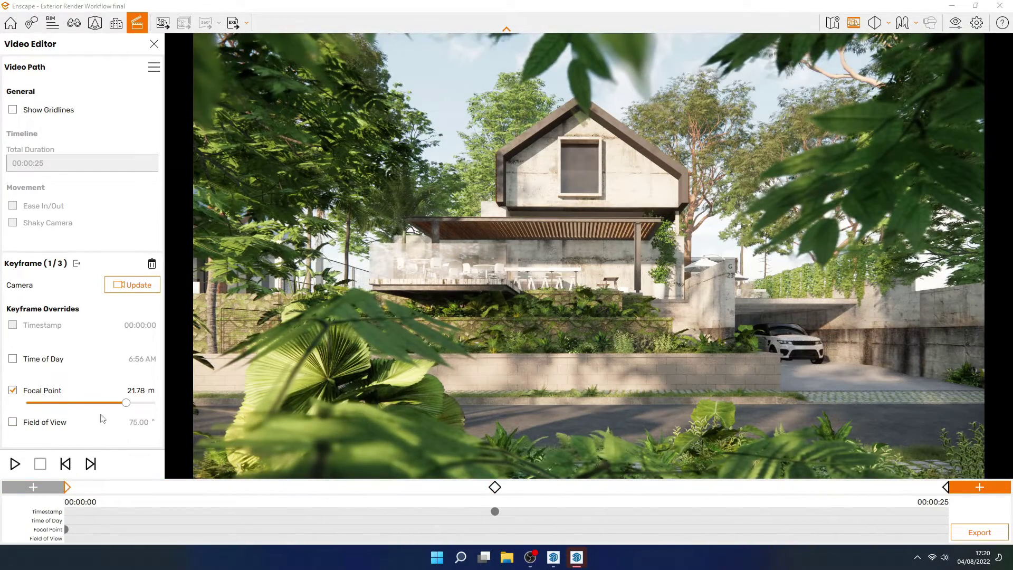
- Keyframe focal point at 23.00 m on the first and middle keyframes, 20.00 m on the last
left_click_drag(129, 404, 129, 404)
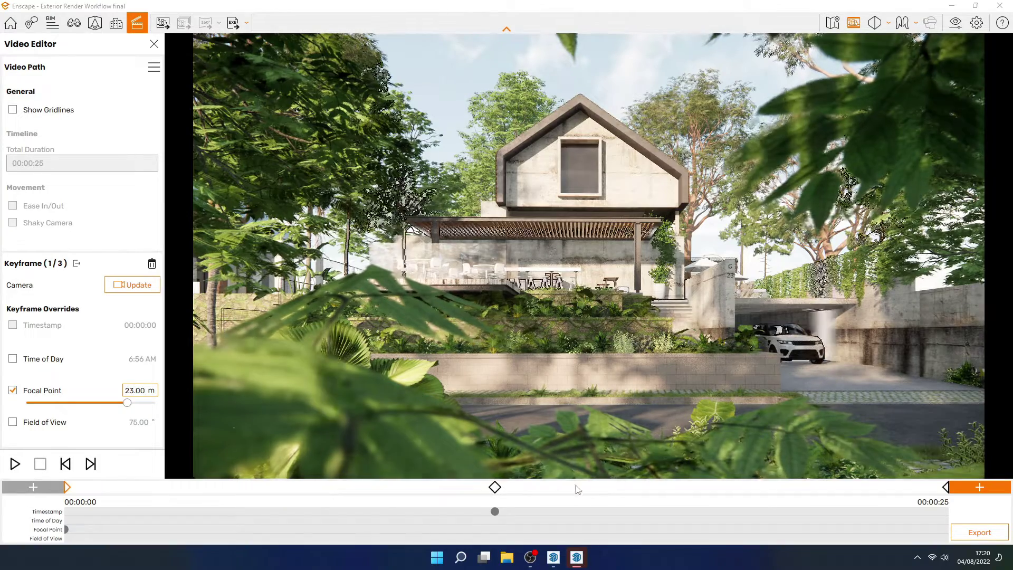
left_click(494, 487)
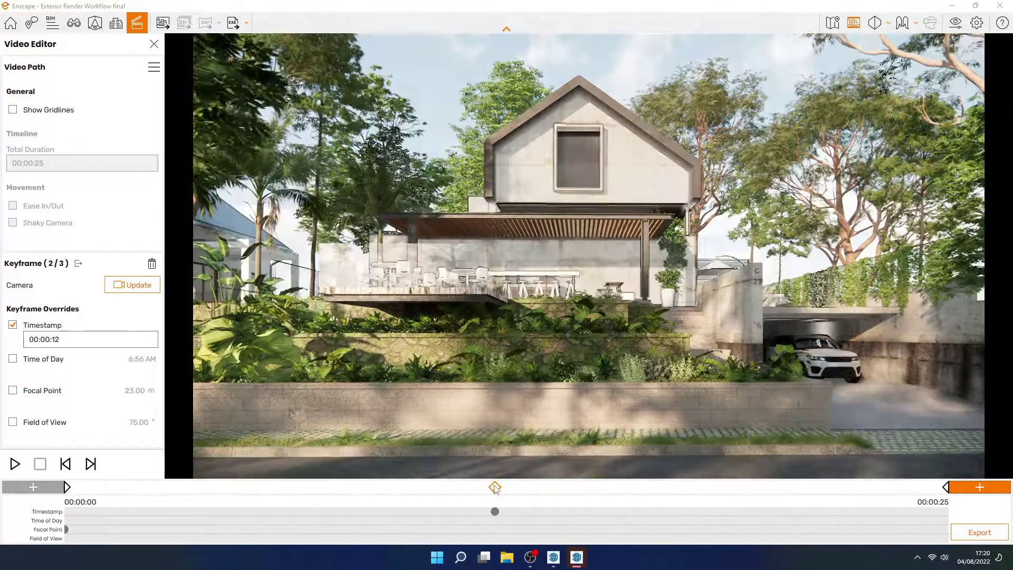
left_click(61, 391)
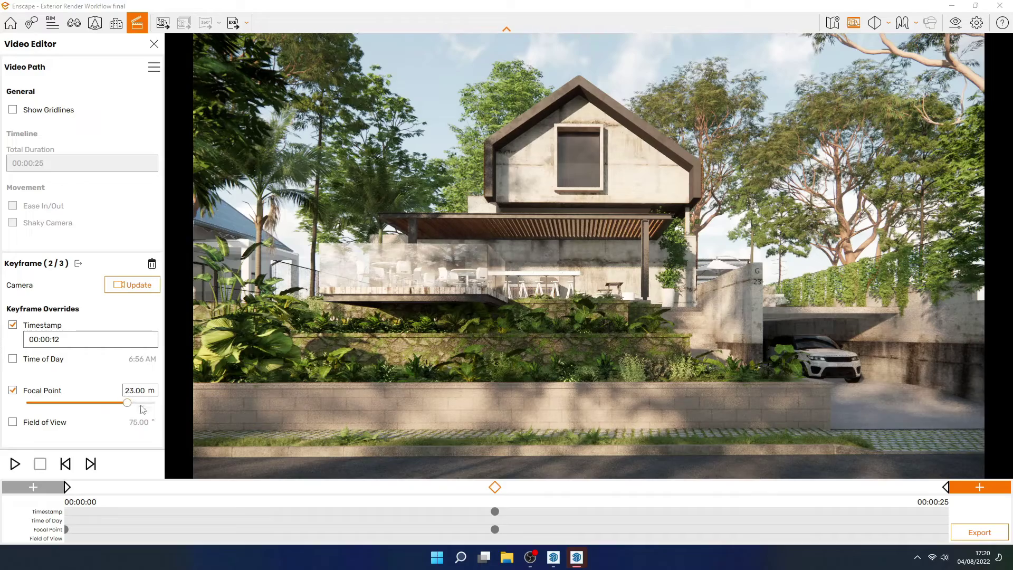
left_click(945, 488)
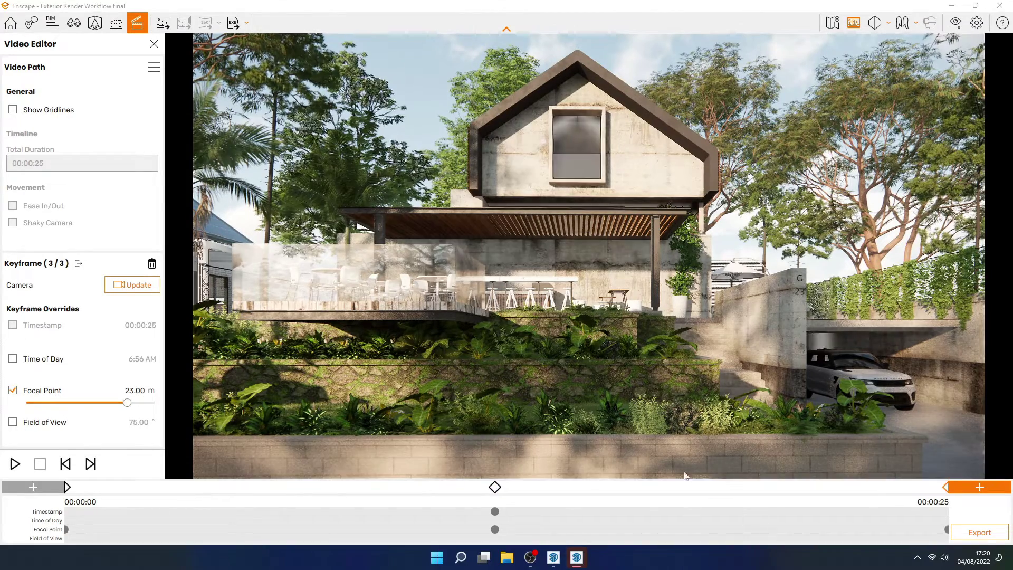
left_click_drag(126, 405, 130, 405)
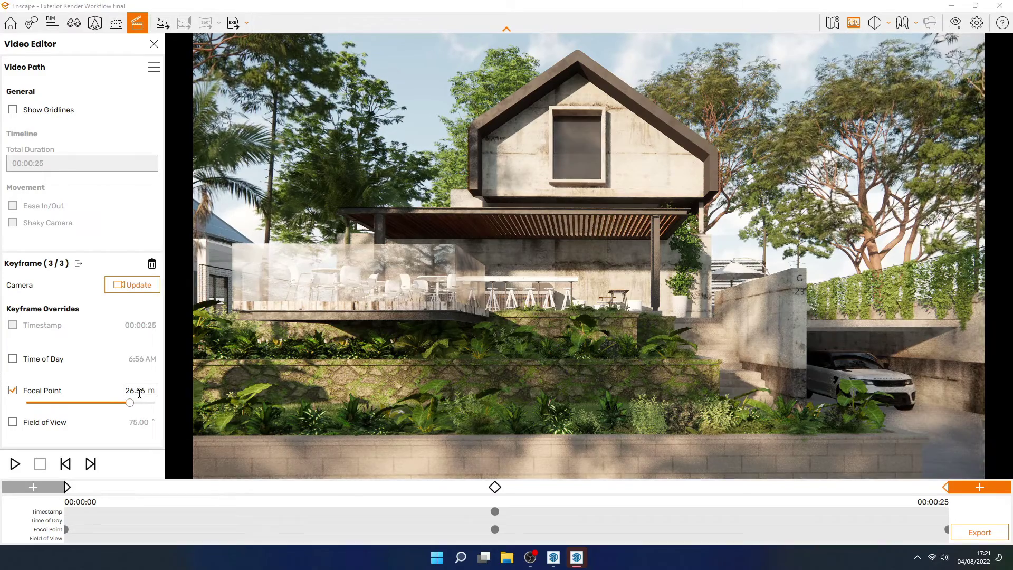
left_click_drag(130, 407, 125, 409)
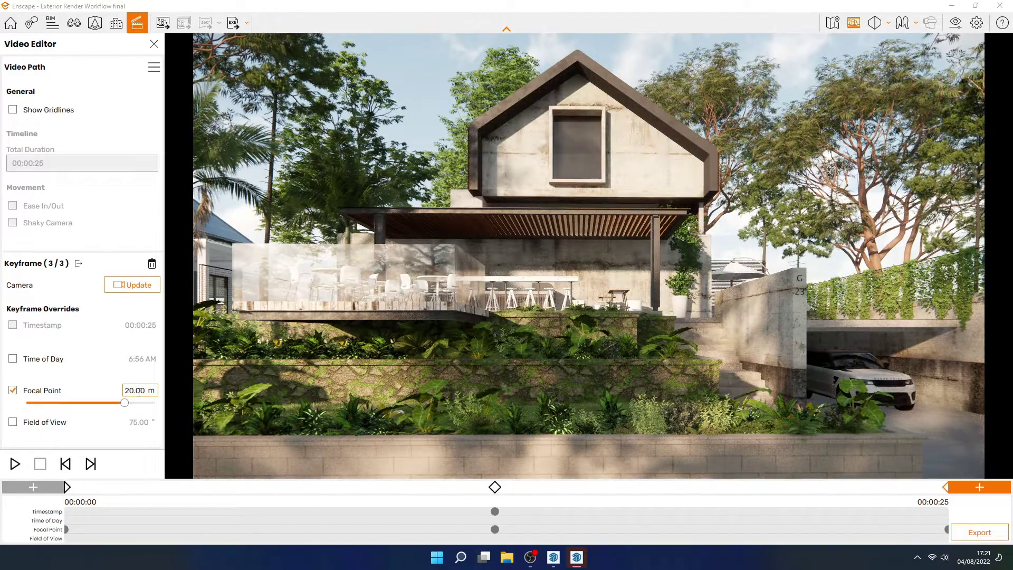
- Preview the camera animation with the keyframed focal point
left_click(65, 488)
left_click(14, 464)
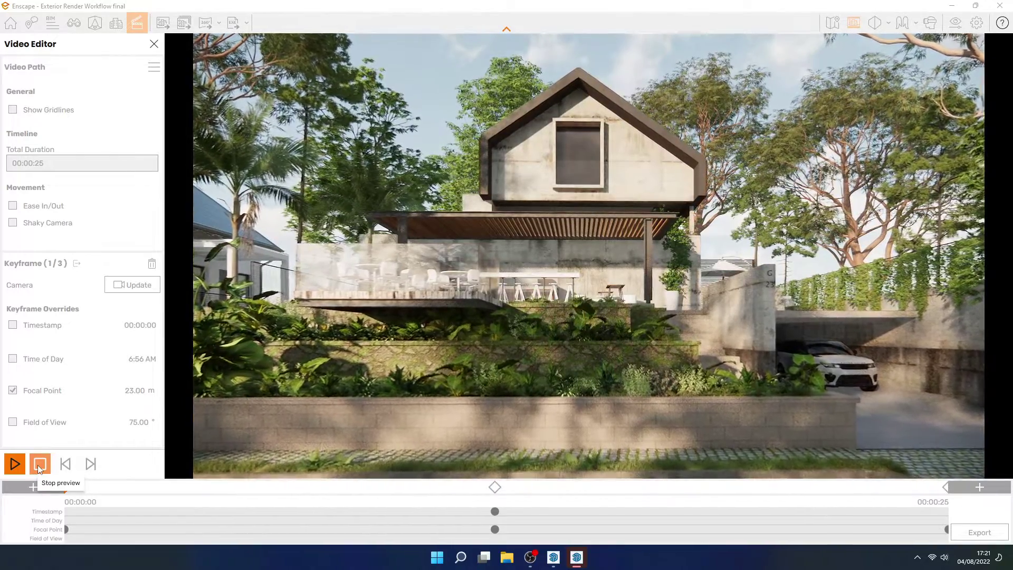
left_click(40, 467)
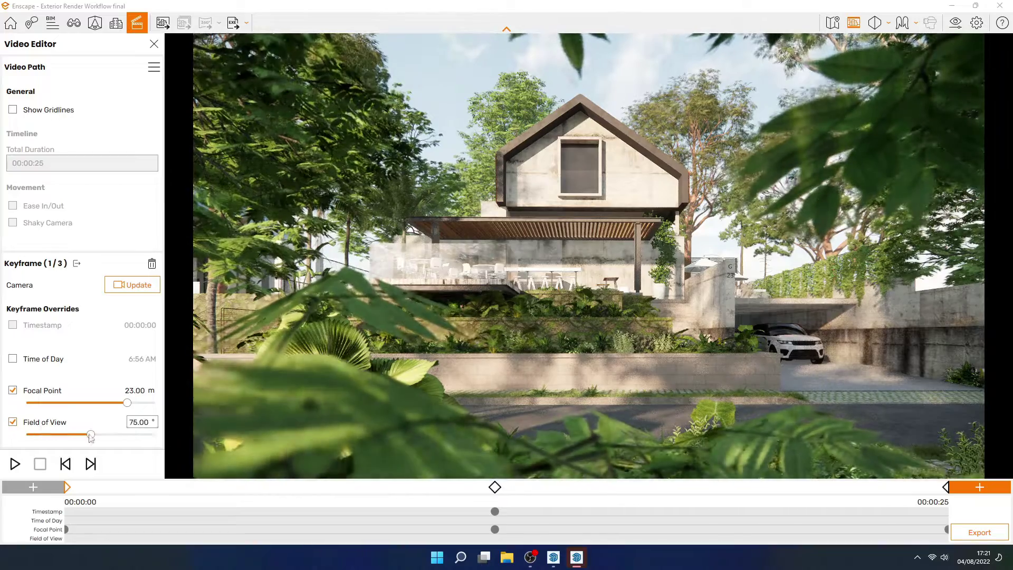
- Override the last keyframe's field of view, widening it to about 90°
left_click(945, 488)
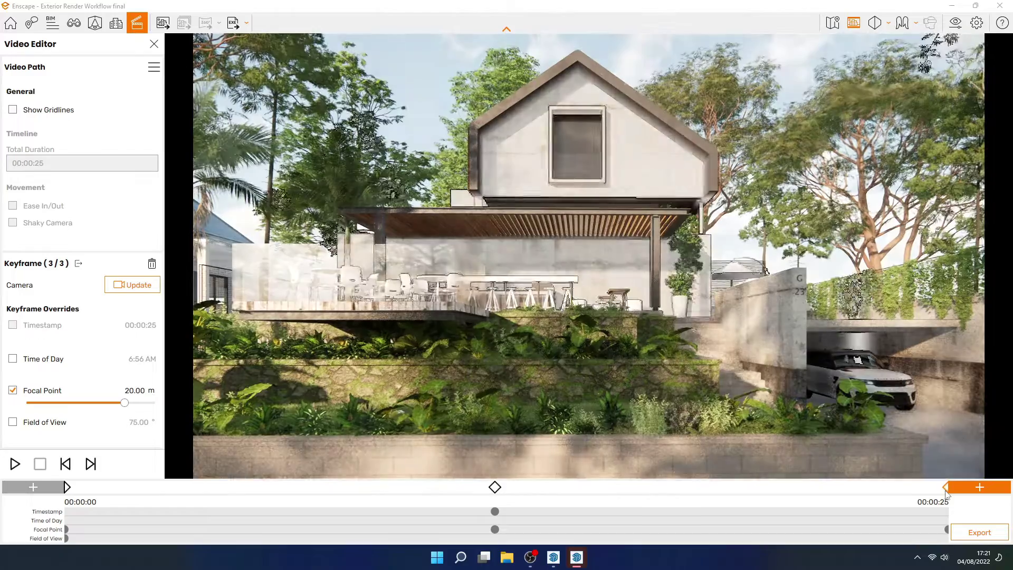
left_click(13, 422)
left_click_drag(88, 434, 106, 434)
double_click(141, 422)
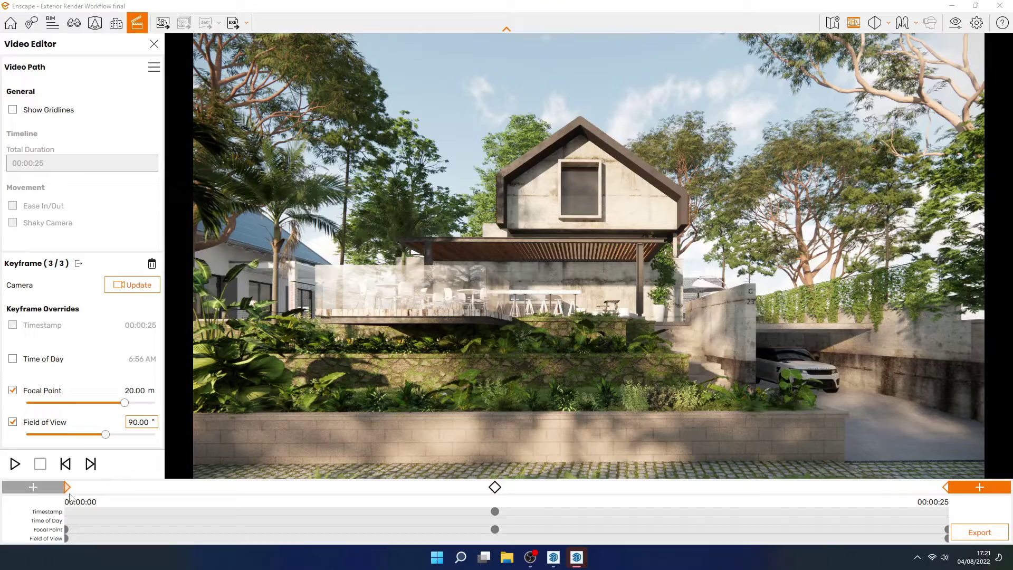
- Set the first keyframe's field of view to 50° and tilt the view up toward the house
left_click(73, 486)
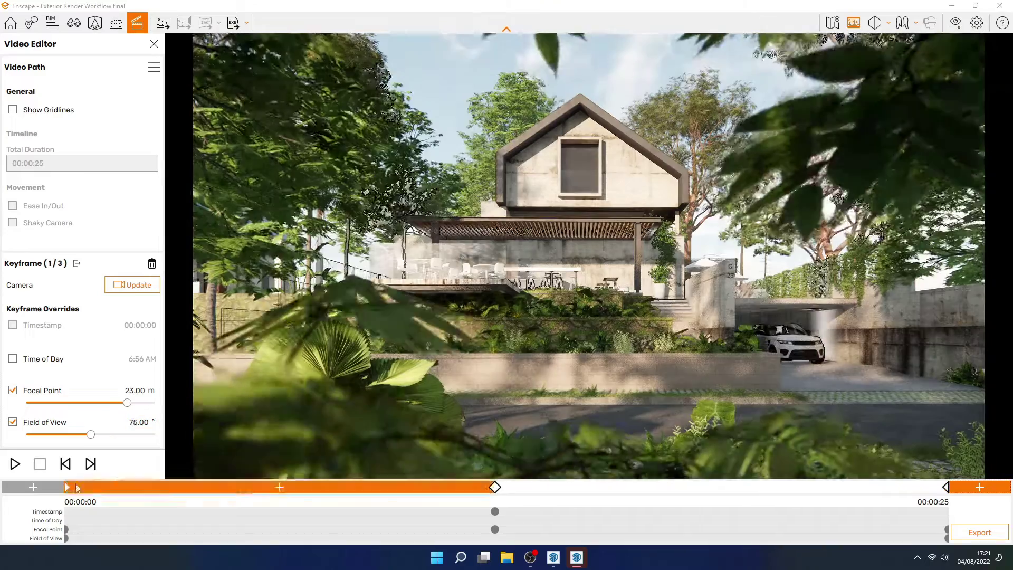
left_click(142, 422)
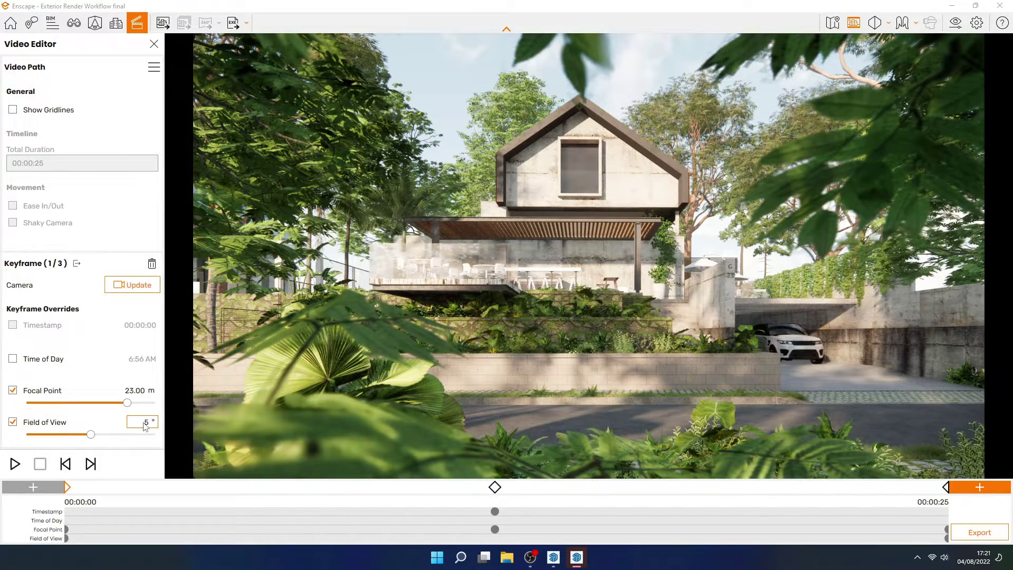
key("Return")
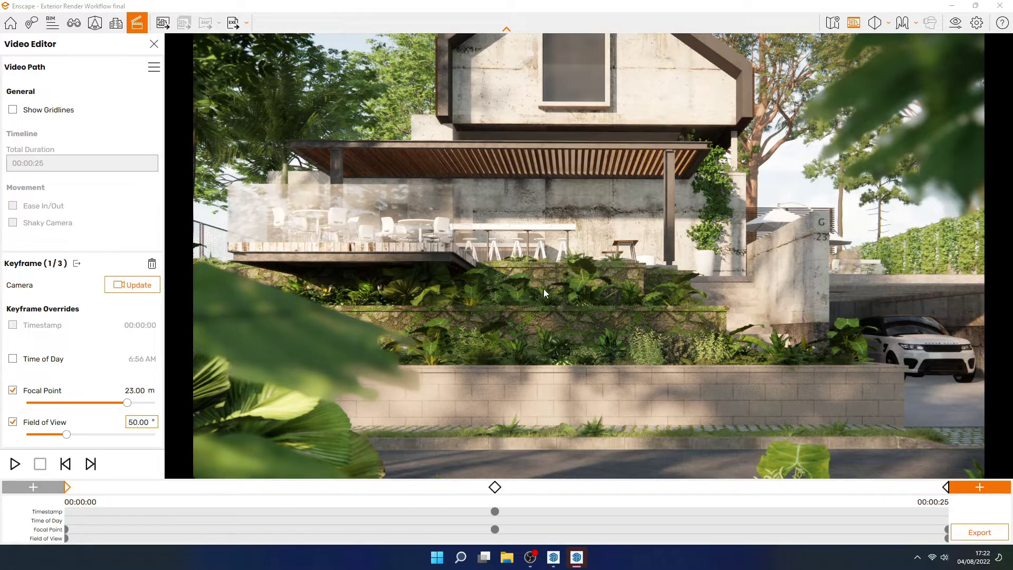
left_click_drag(552, 297, 557, 259)
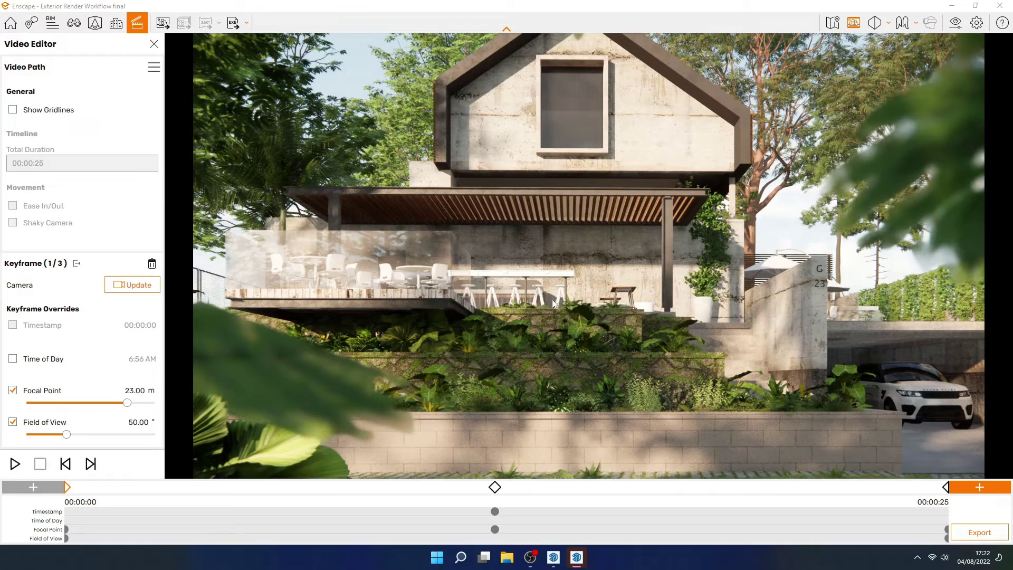
- Change the first keyframe's field of view to 65.00° and preview the animation
left_click(494, 487)
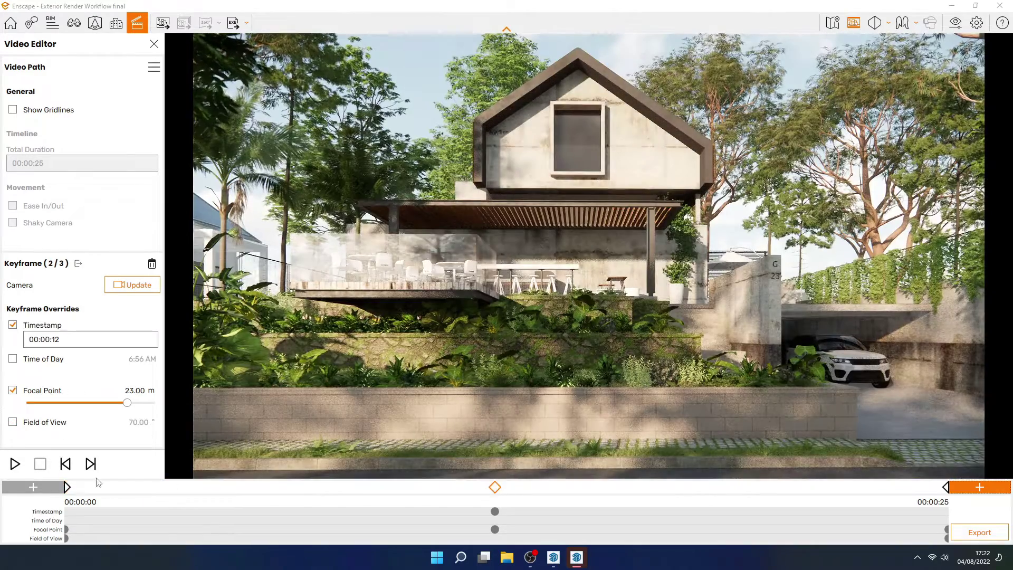
left_click(67, 487)
left_click(13, 422)
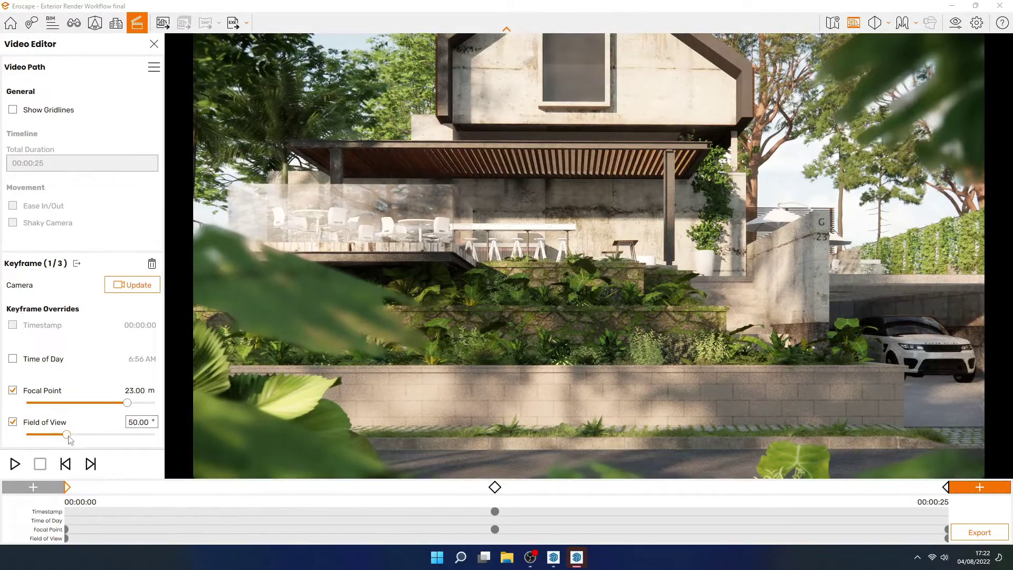
left_click_drag(78, 437, 84, 437)
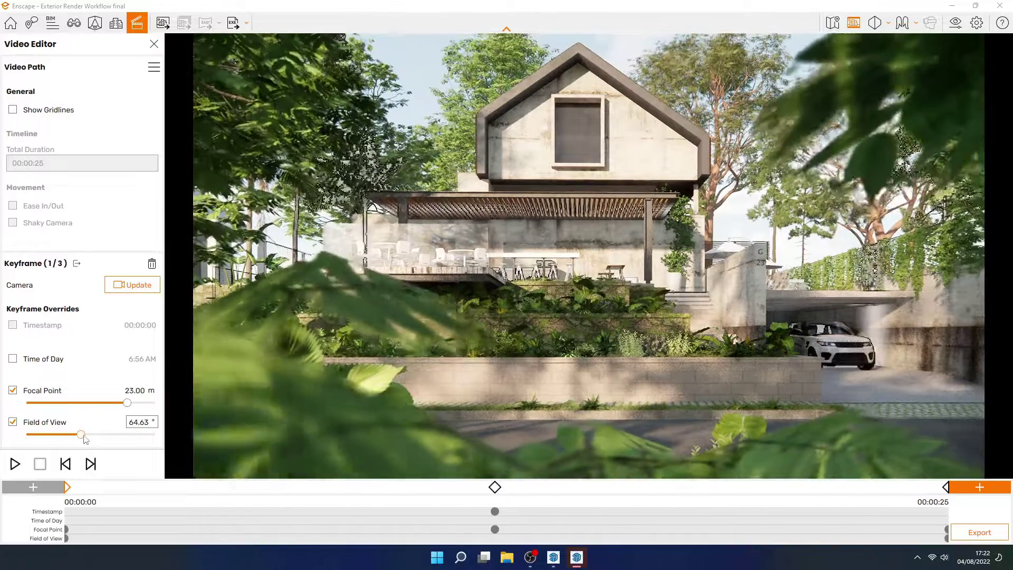
double_click(140, 423)
type("65")
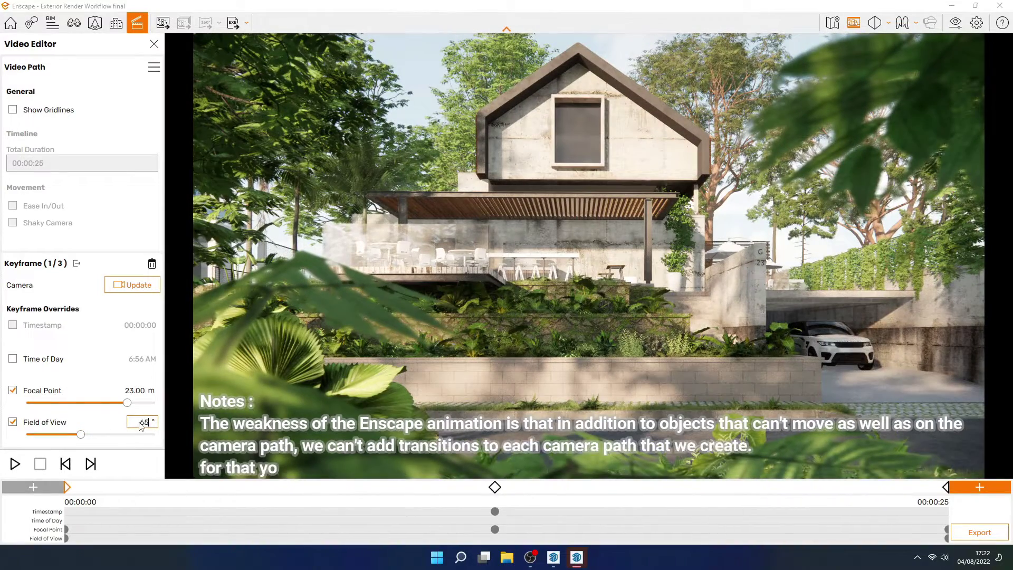
key("Return")
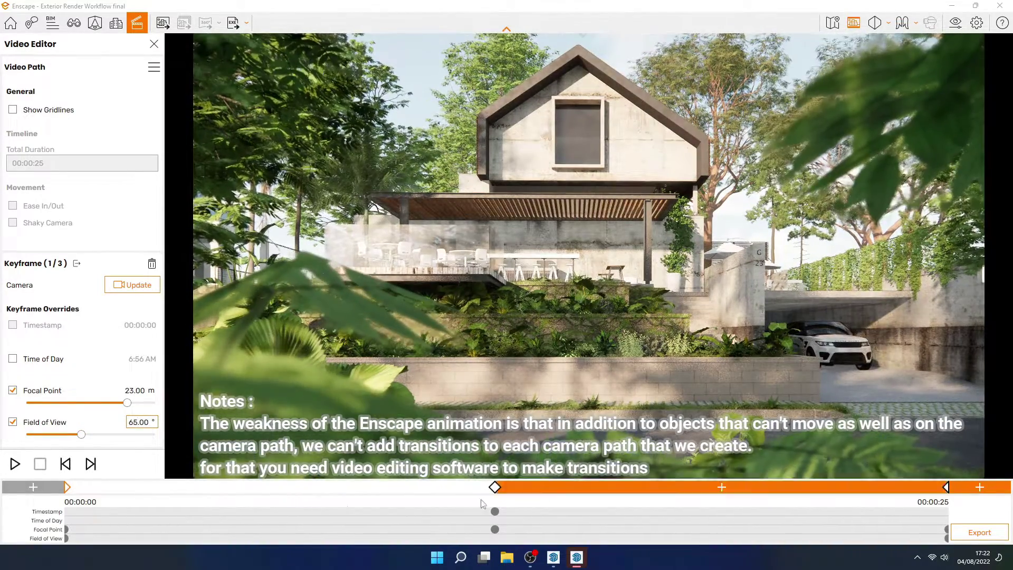
left_click(14, 464)
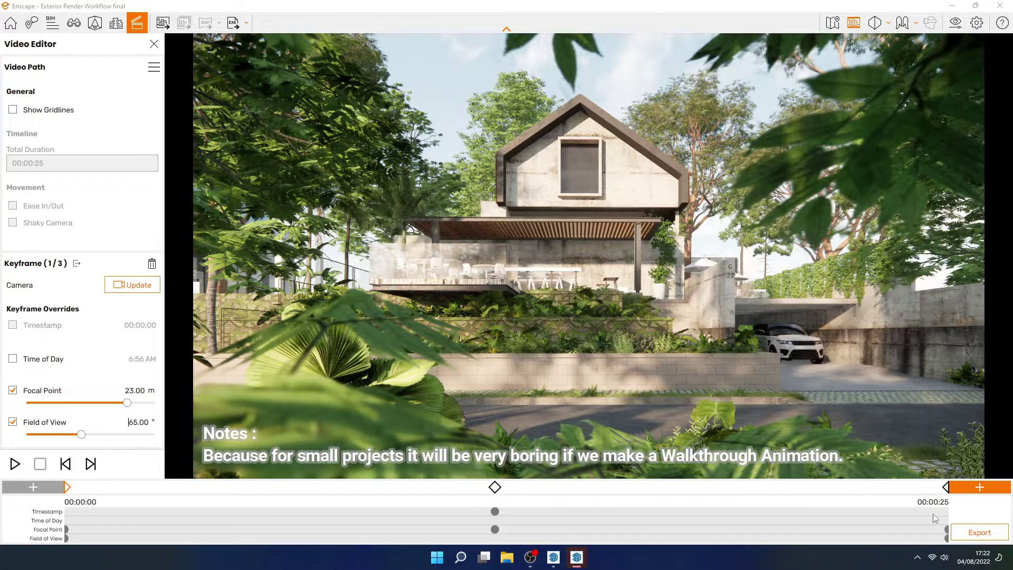
- Export an Ultra HD 3840×2160, 30 fps, maximum-quality MP4 named 04 into Animation Exterior
left_click(960, 536)
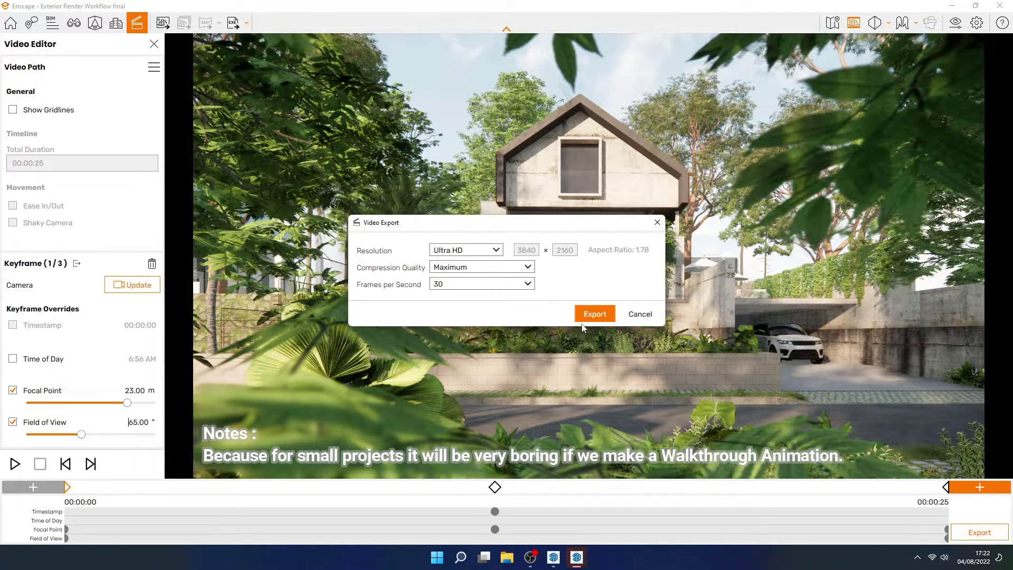
left_click(528, 285)
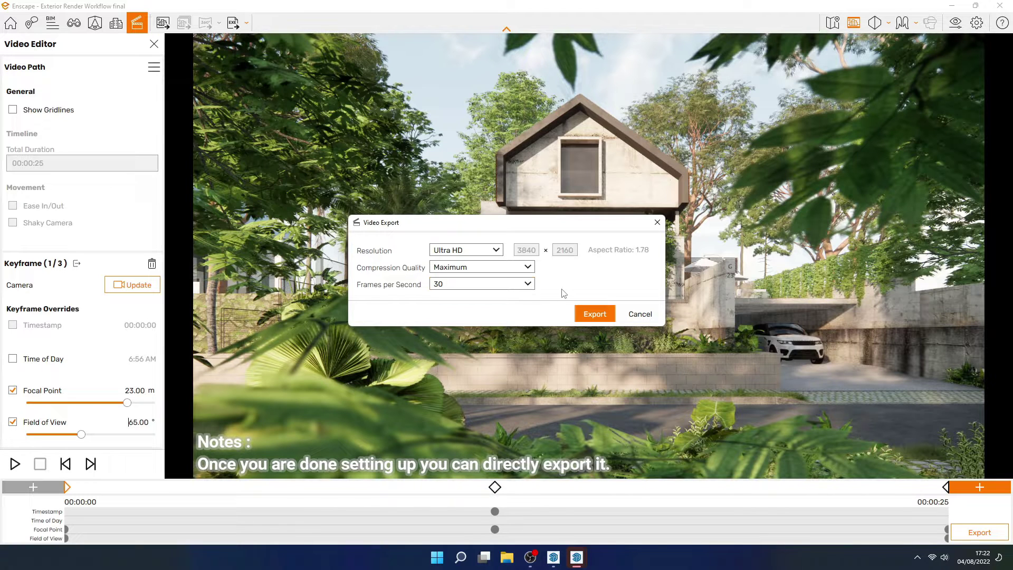
left_click(605, 316)
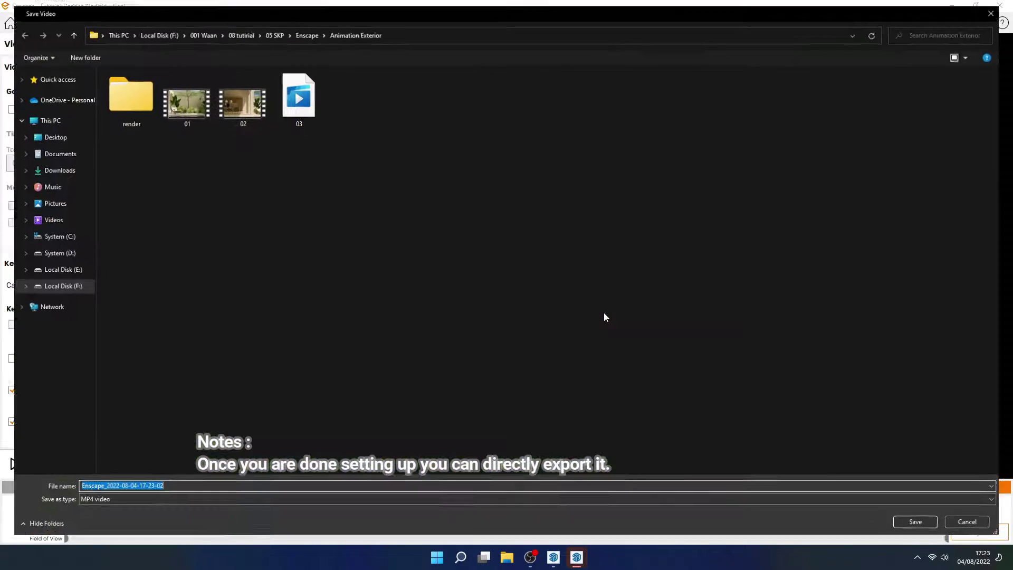
type("04")
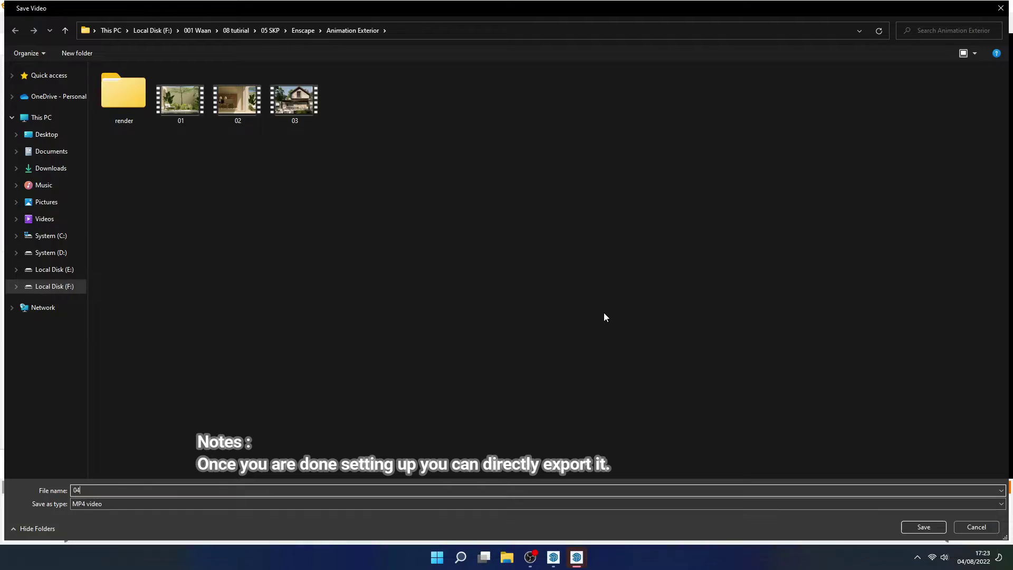
left_click(923, 528)
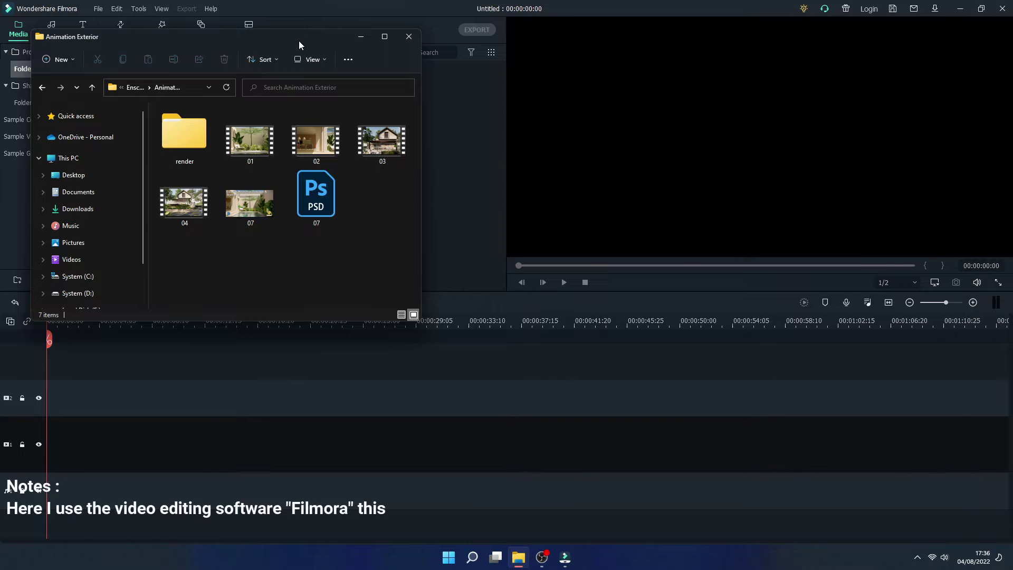
- Import rendered clips 03 and 04 into Filmora's media library and preview both
left_click_drag(298, 41, 900, 39)
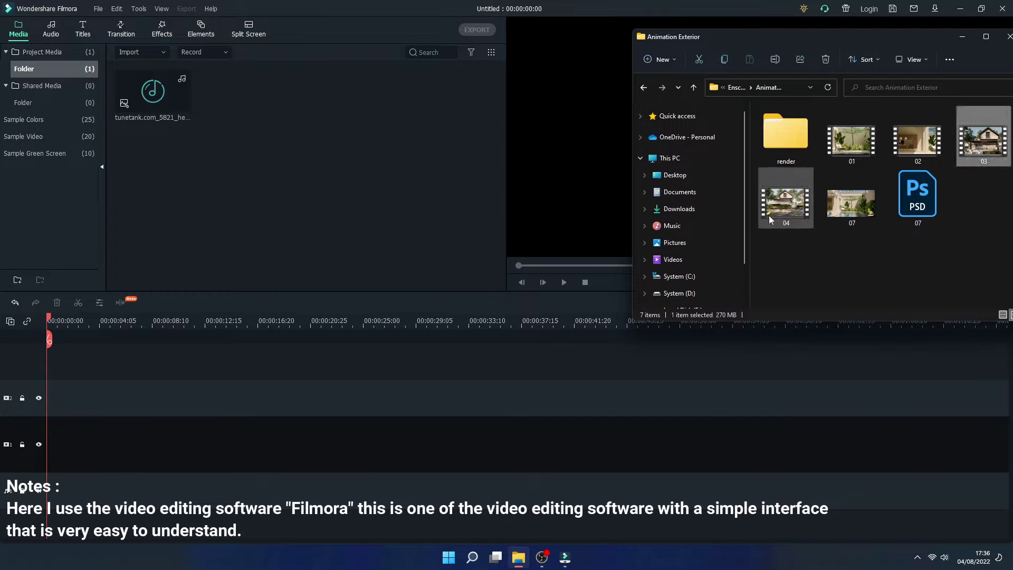
left_click(784, 209, "ctrl")
left_click_drag(749, 233, 338, 154)
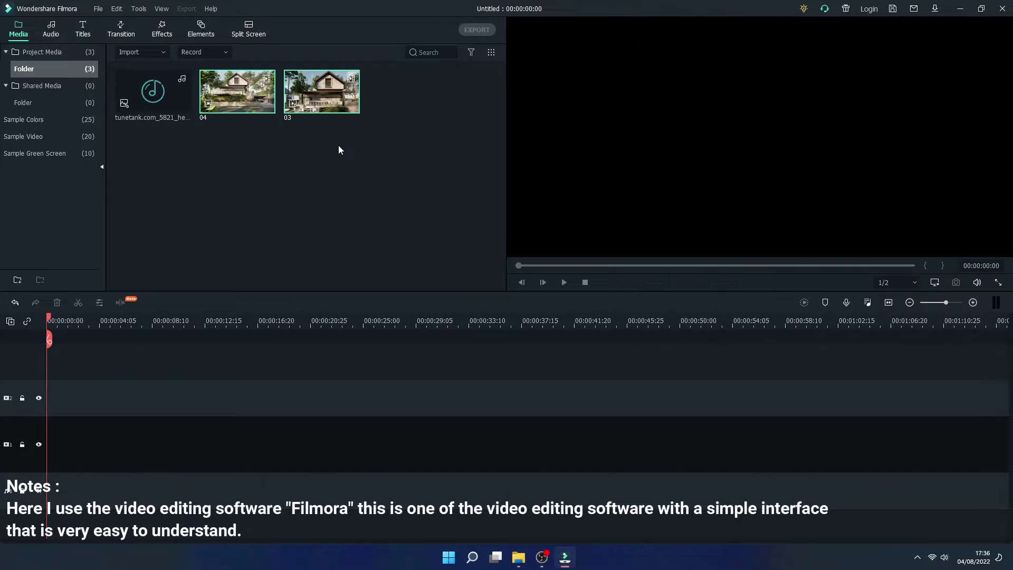
double_click(146, 103)
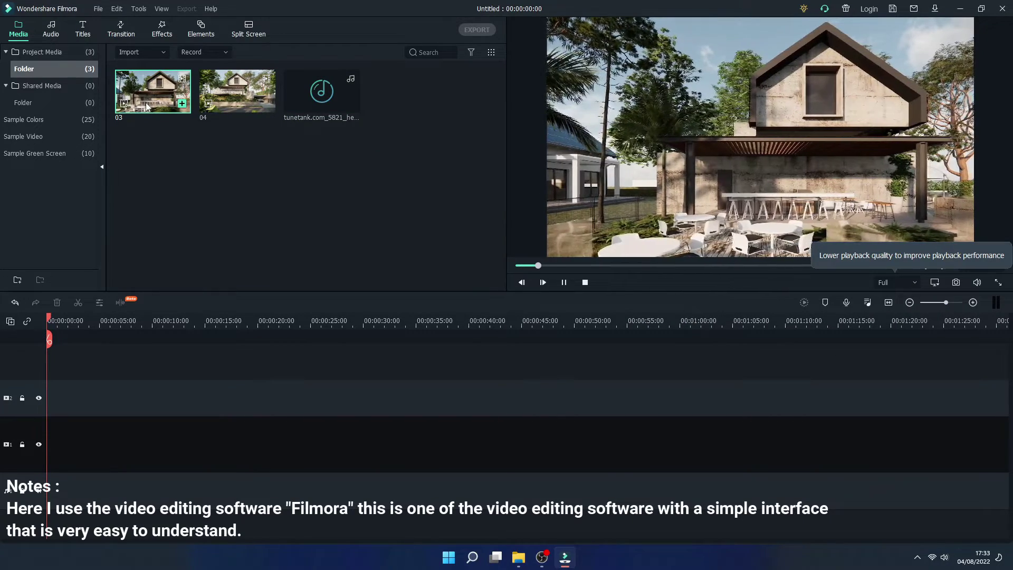
double_click(225, 103)
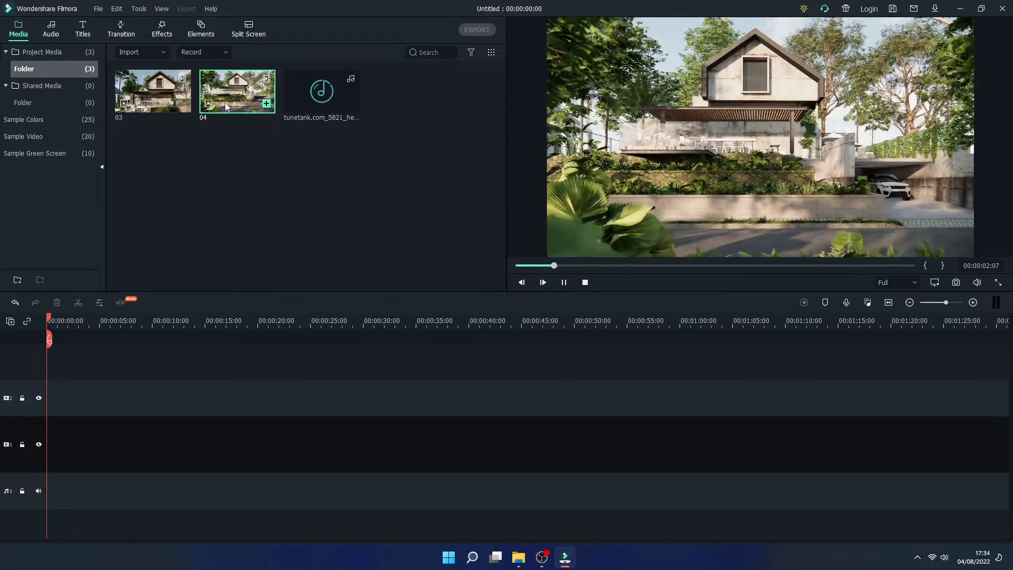
- Place clip 04 then clip 03 on video track 1, matching the project to the 3840×2160 30fps media
left_click_drag(229, 98, 47, 432)
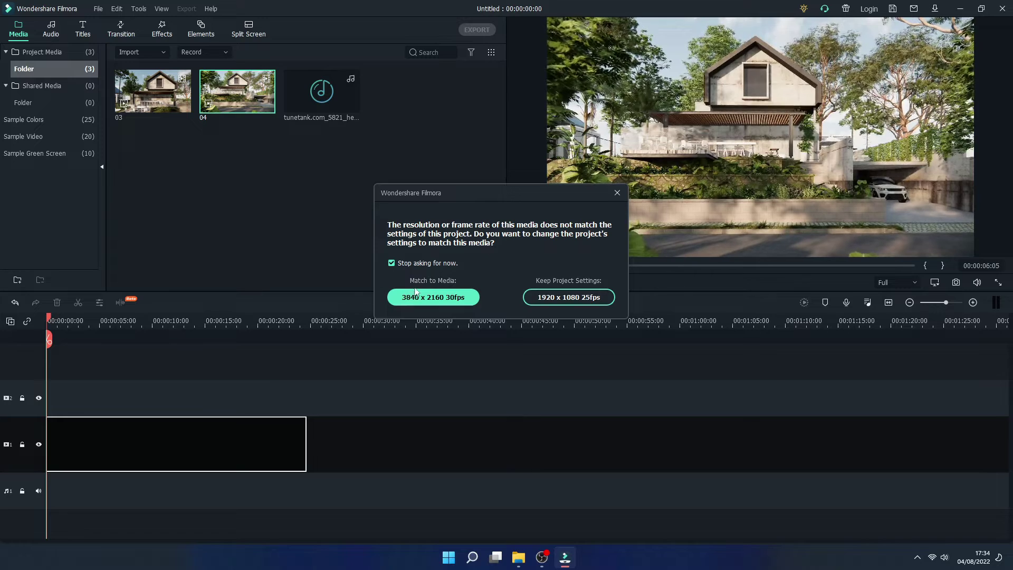
left_click(417, 294)
left_click_drag(163, 111, 364, 454)
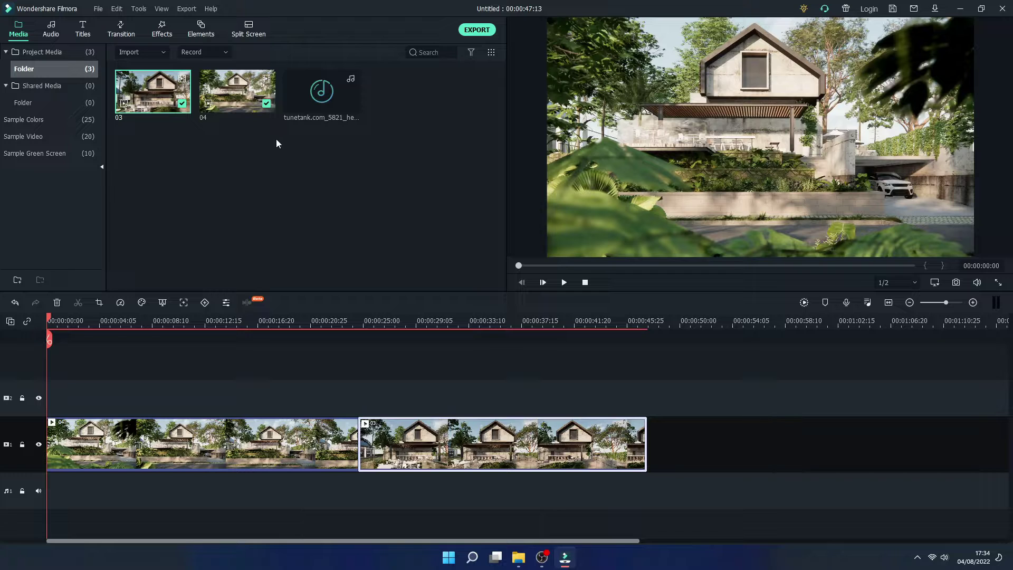
- Beat-detect the tunetank music, lay it under the clips, and trim clip 04 to 00:00:23:02
right_click(315, 101)
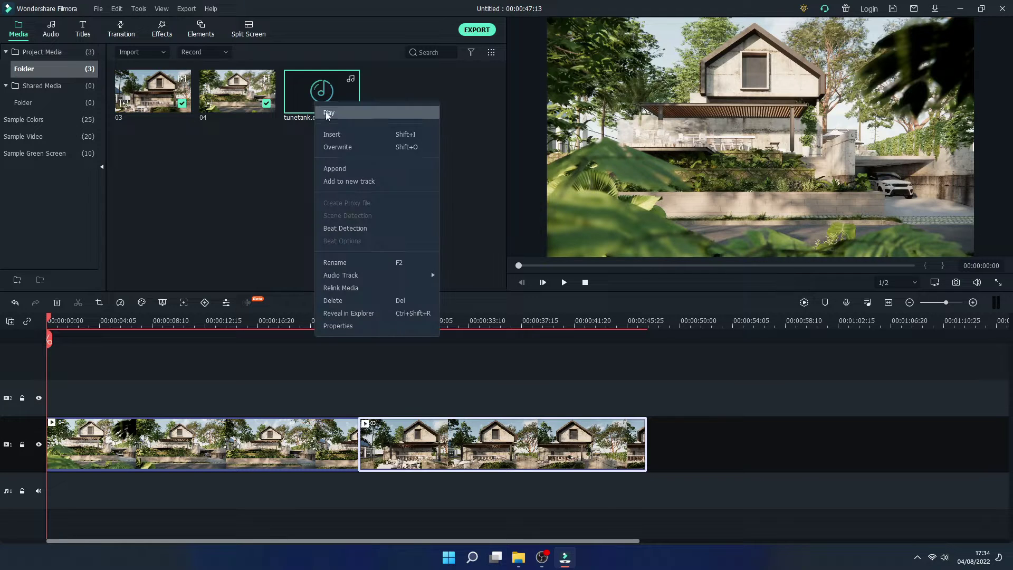
left_click(354, 228)
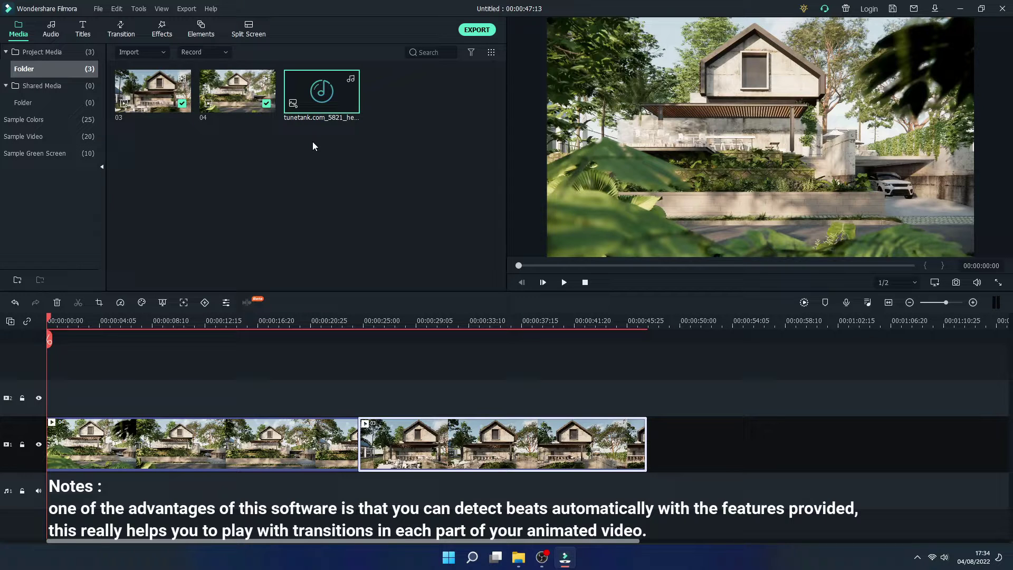
left_click_drag(319, 106, 50, 466)
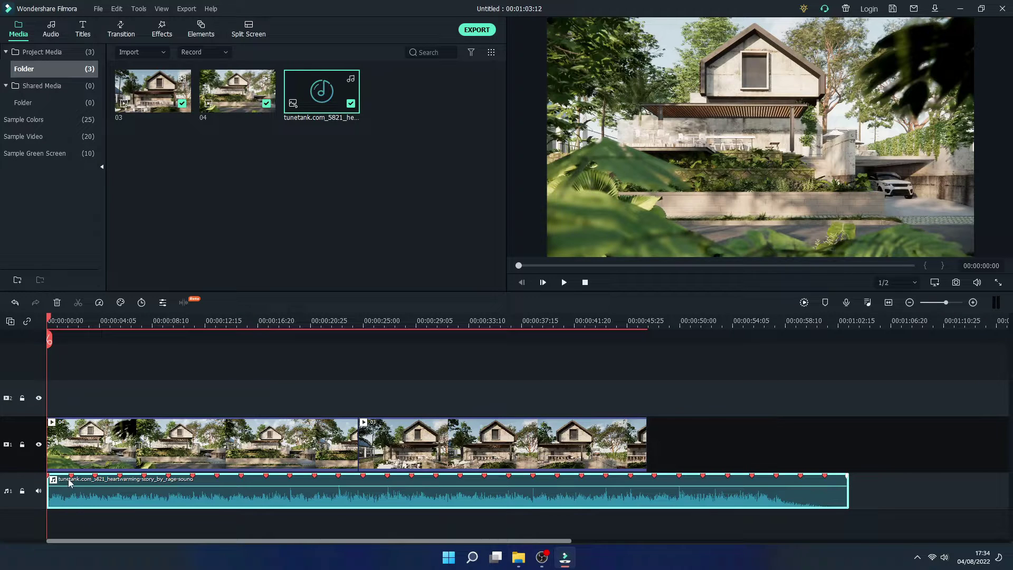
left_click(345, 457)
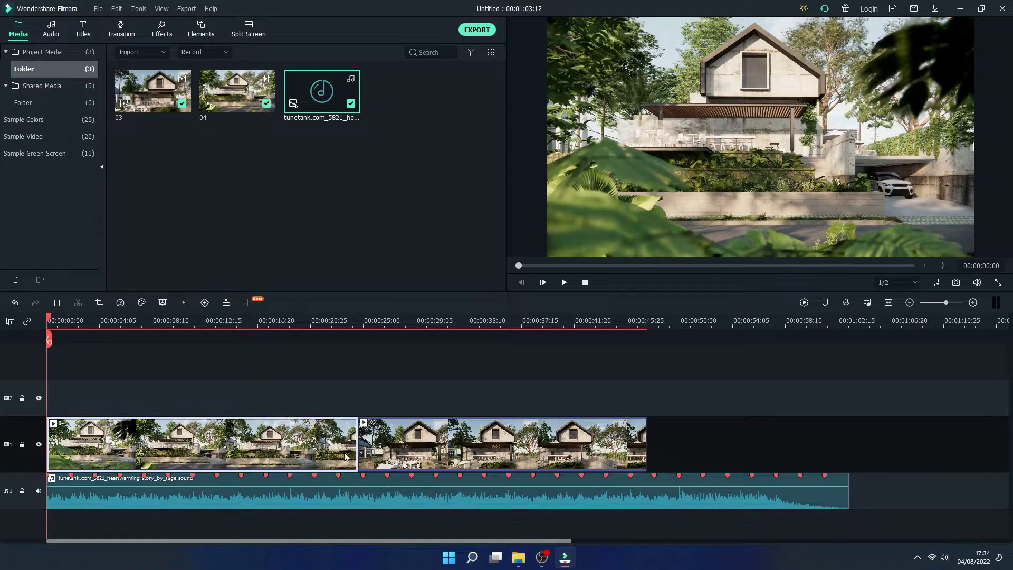
left_click_drag(359, 438, 338, 439)
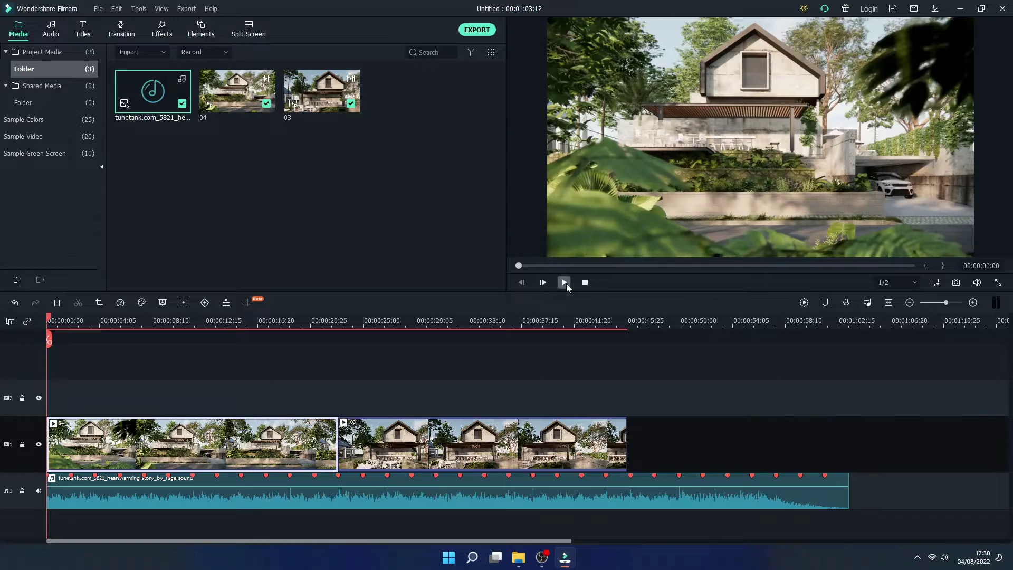
left_click(564, 282)
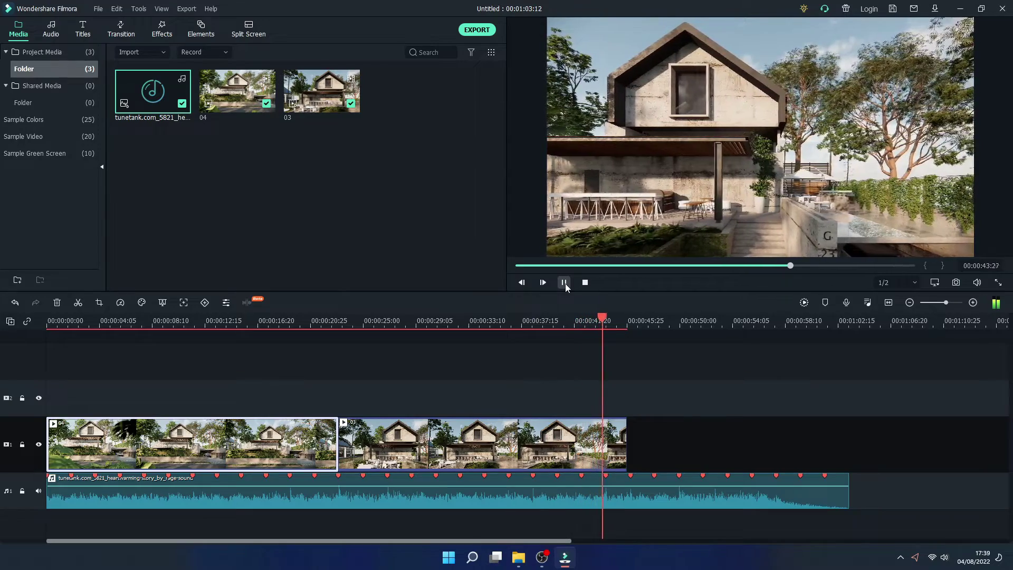
left_click(564, 282)
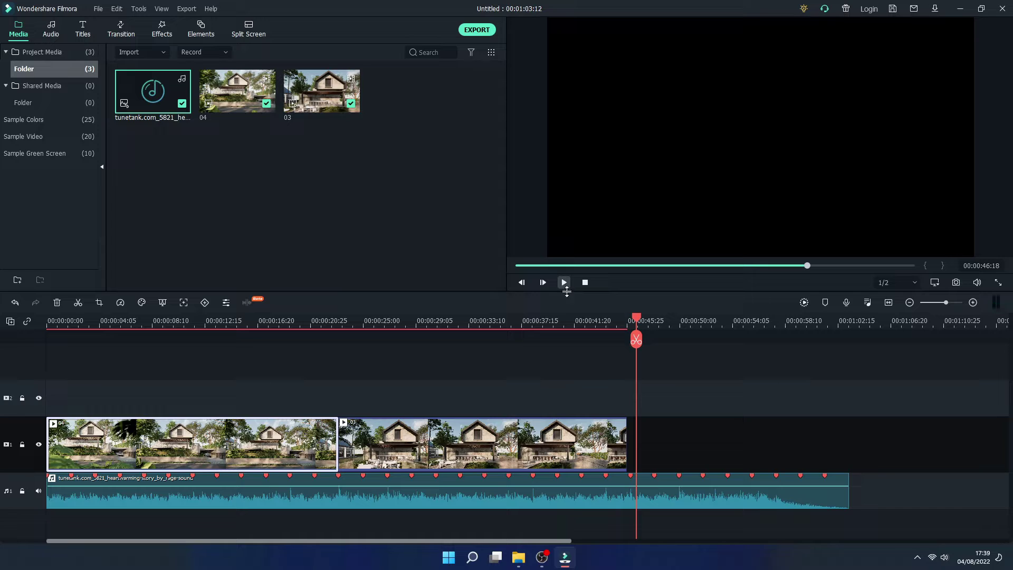
- Trim the music's end to line up with the video, making the project 00:00:45:26
key("Home")
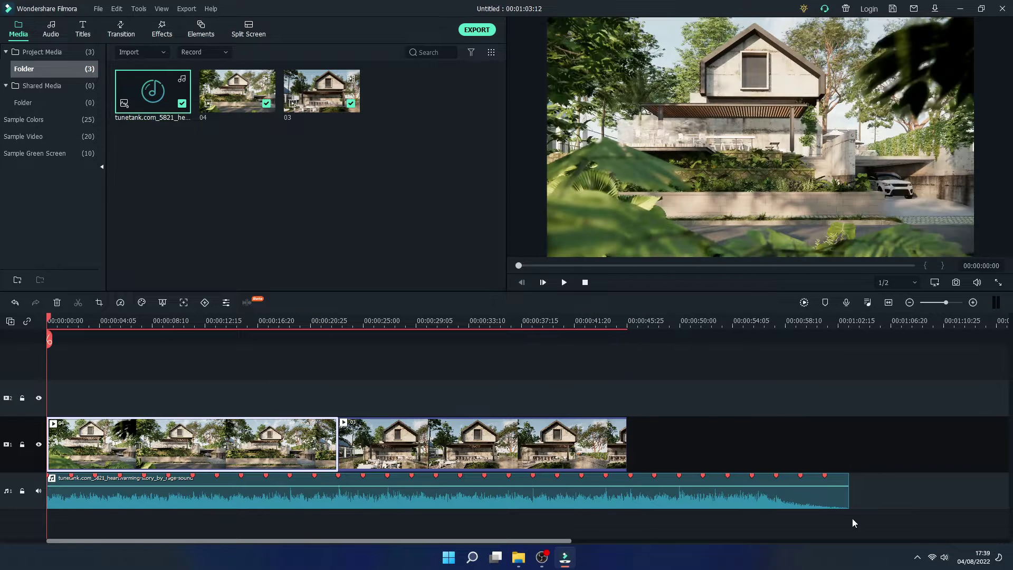
left_click_drag(847, 491, 626, 467)
left_click(674, 455)
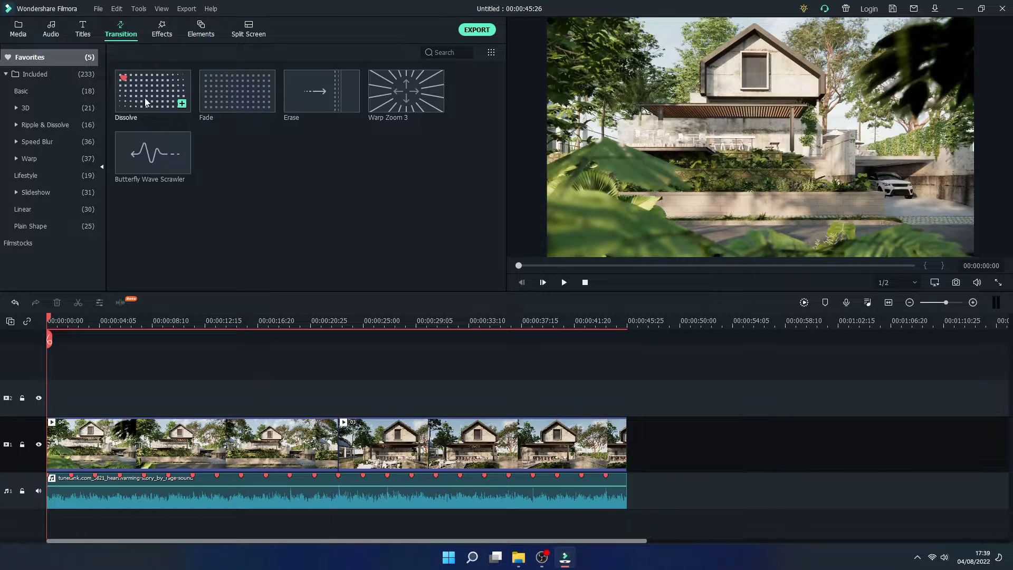
- Add a Dissolve at the start of clip 04 and at the end of clip 03, checking playback
left_click(145, 97)
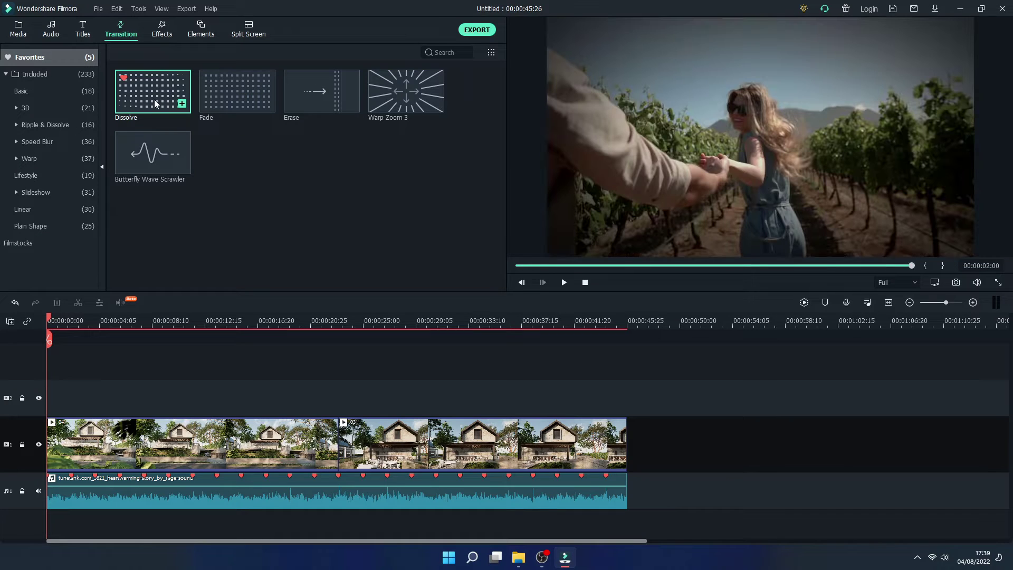
left_click(220, 96)
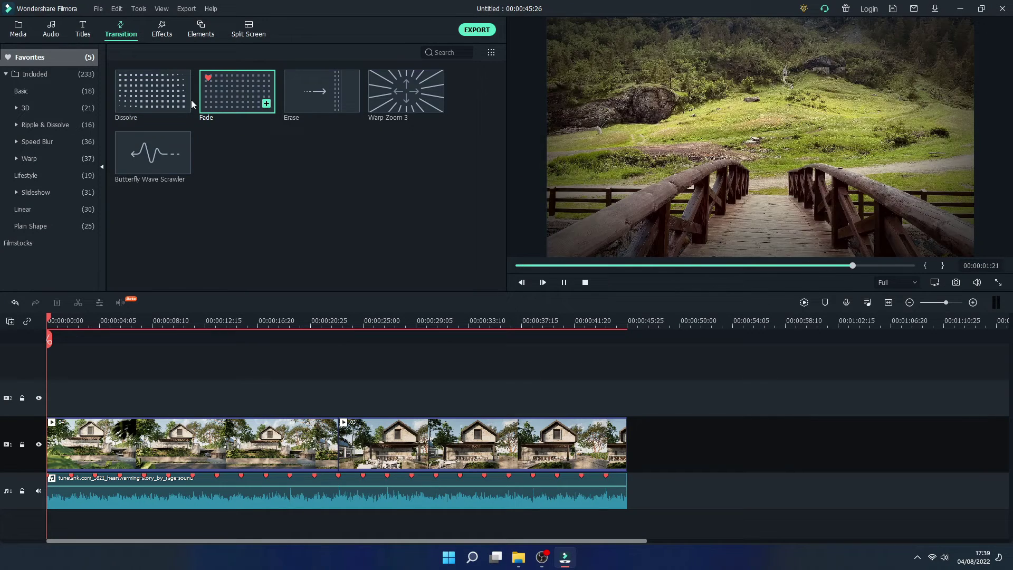
left_click_drag(182, 101, 153, 108)
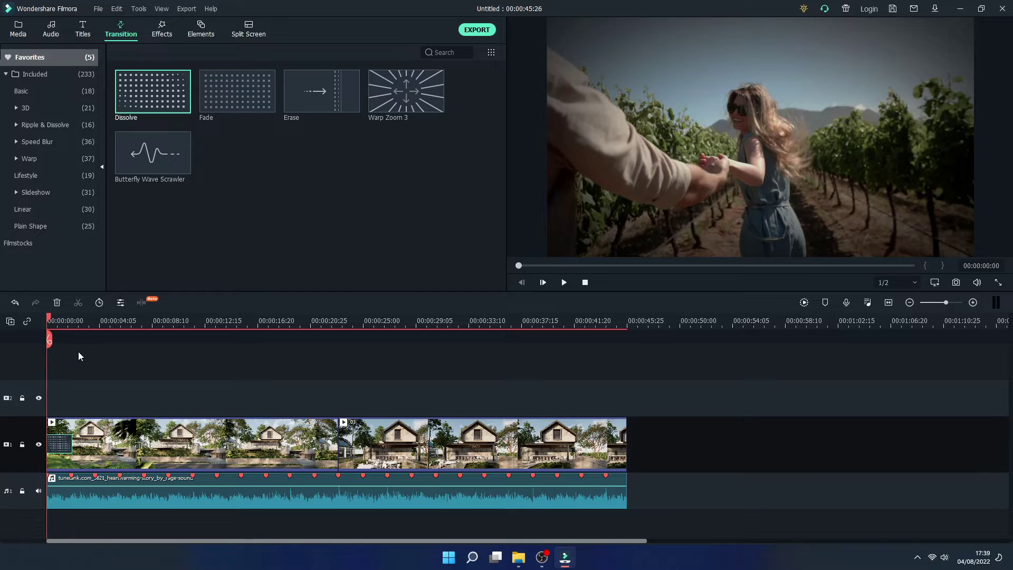
key("space")
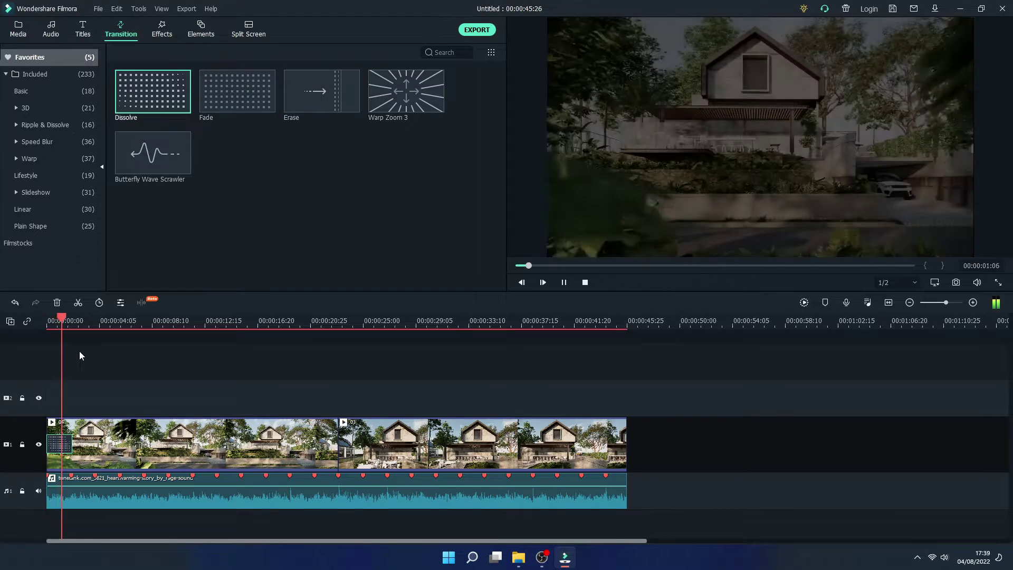
key("space")
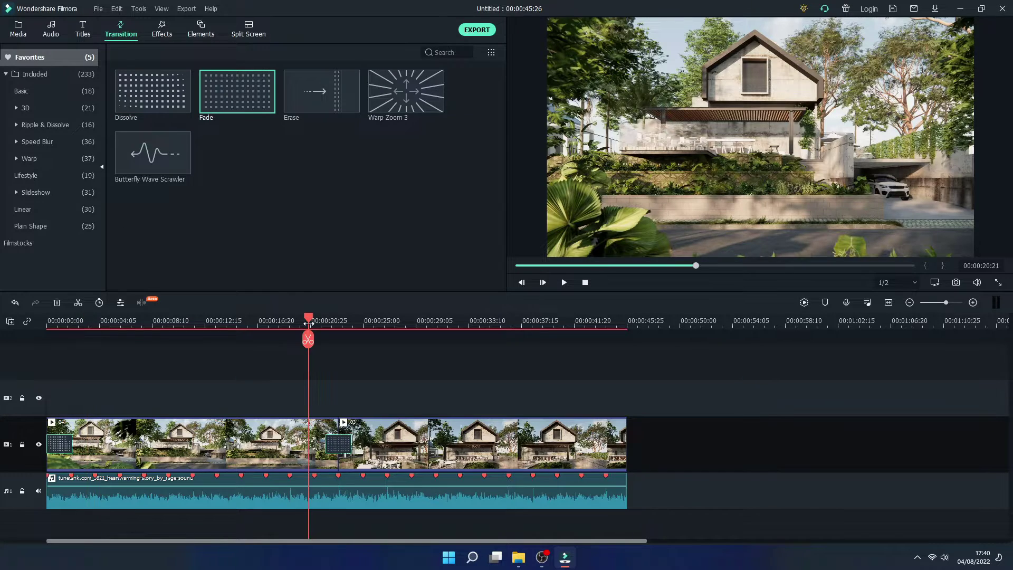
key("space")
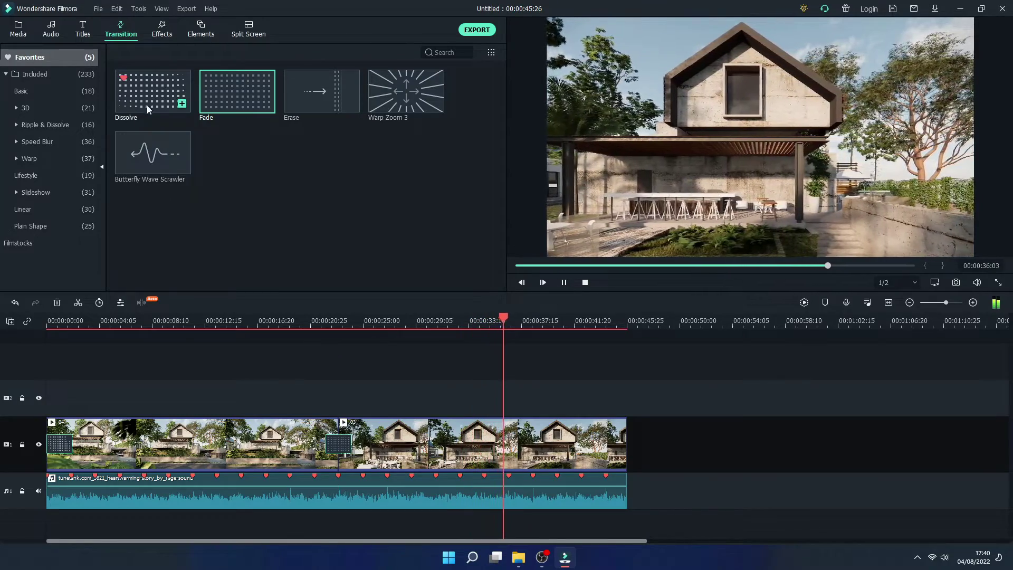
left_click_drag(147, 105, 542, 454)
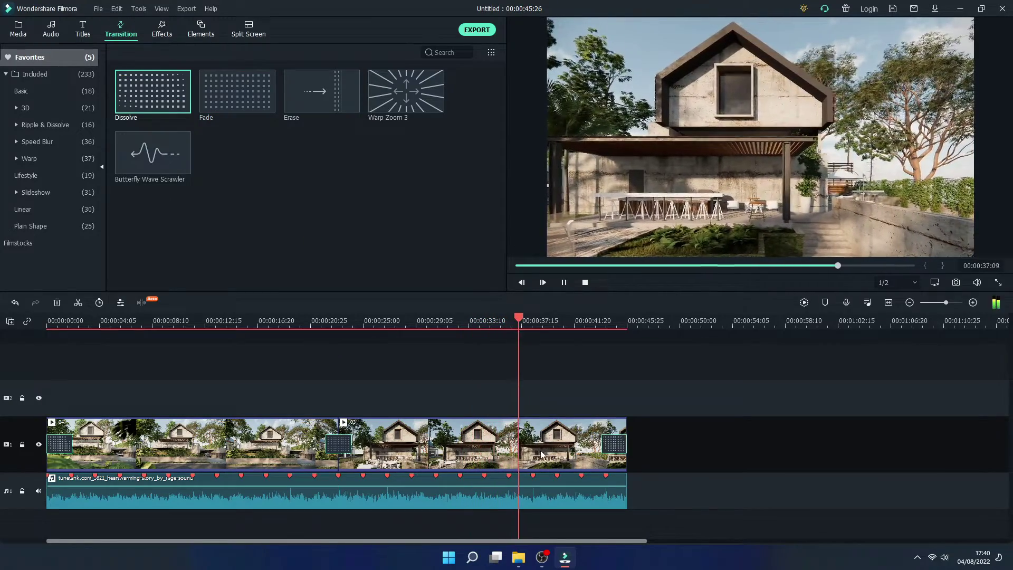